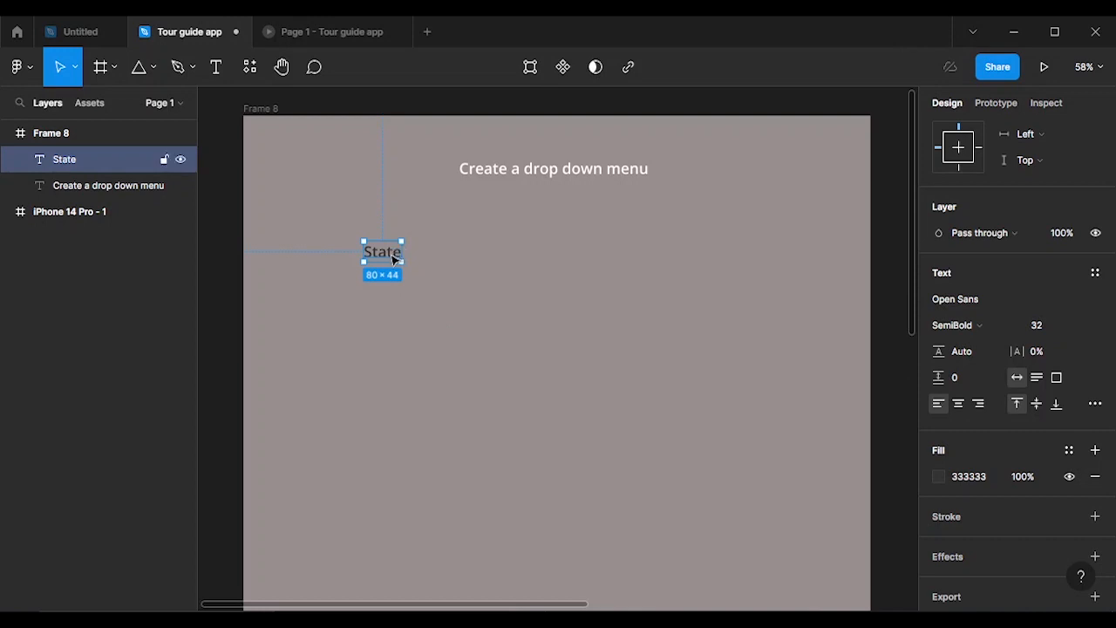
# Change the "State" text to read "Select State".
pyautogui.doubleClick(368, 254)
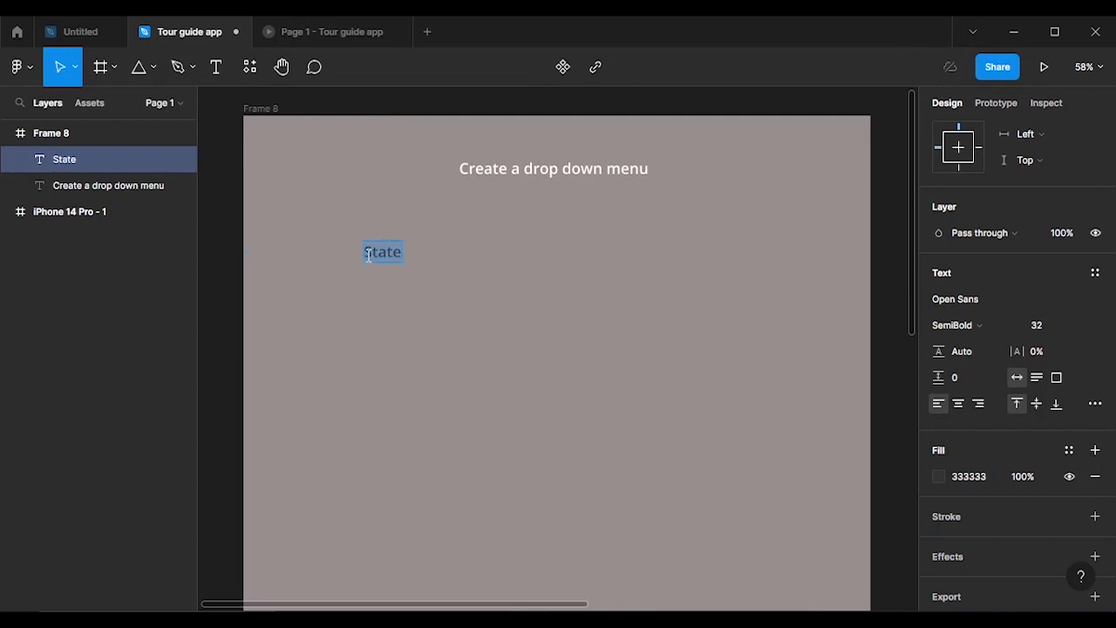
pyautogui.click(368, 256)
pyautogui.write('Select')
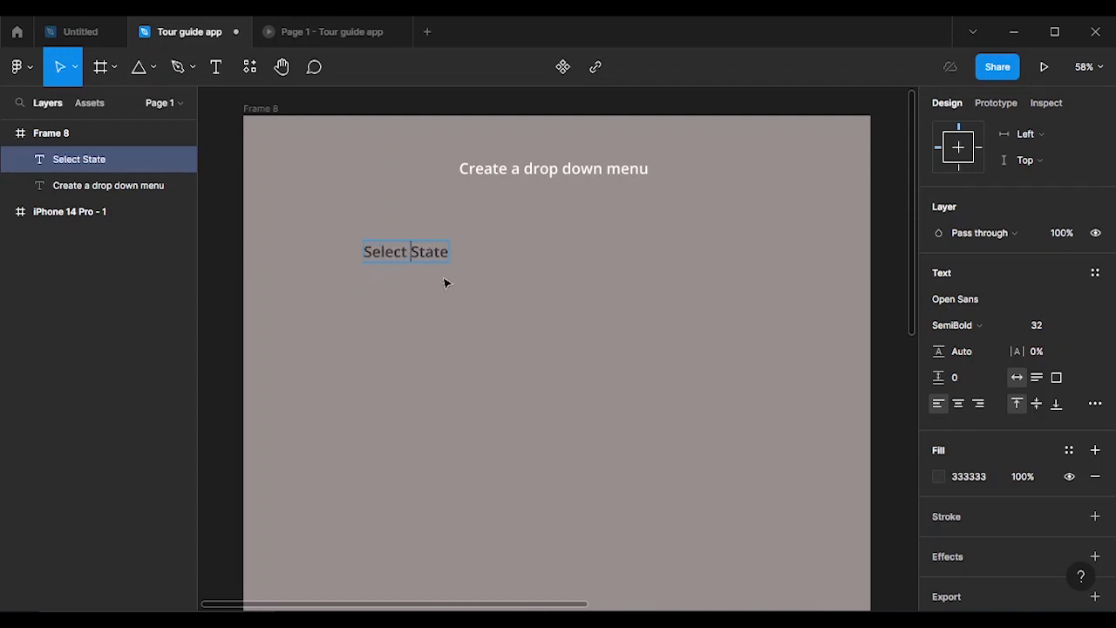
pyautogui.press('Escape')
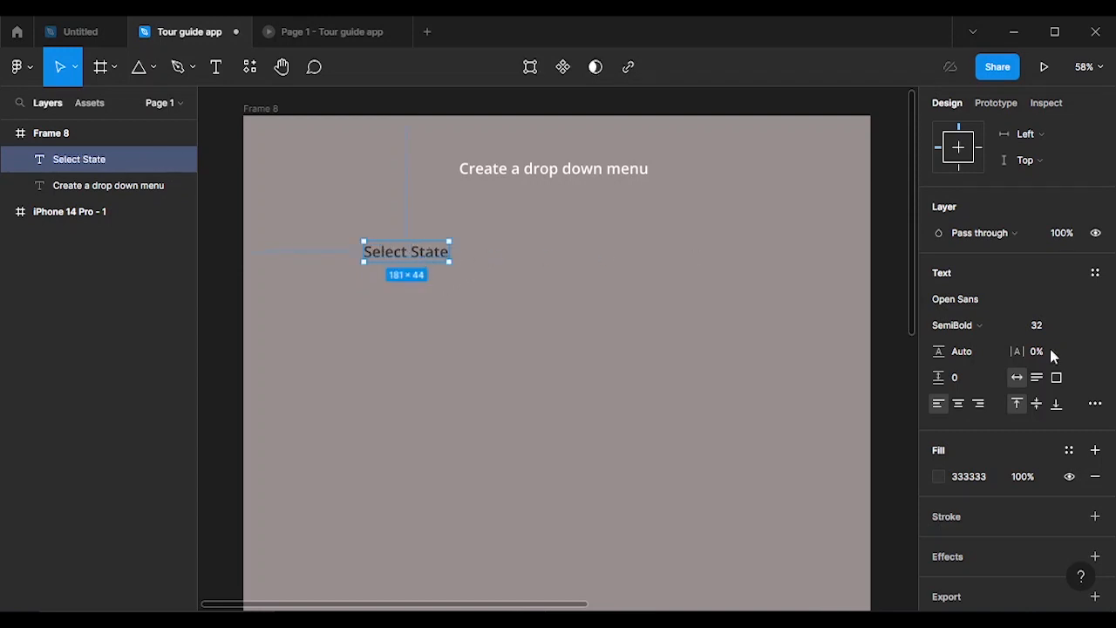
# Wrap the Select State text in an auto layout frame 345 wide and add a 000000 inside stroke of 1 to it.
pyautogui.scroll(-1, 974, 488)
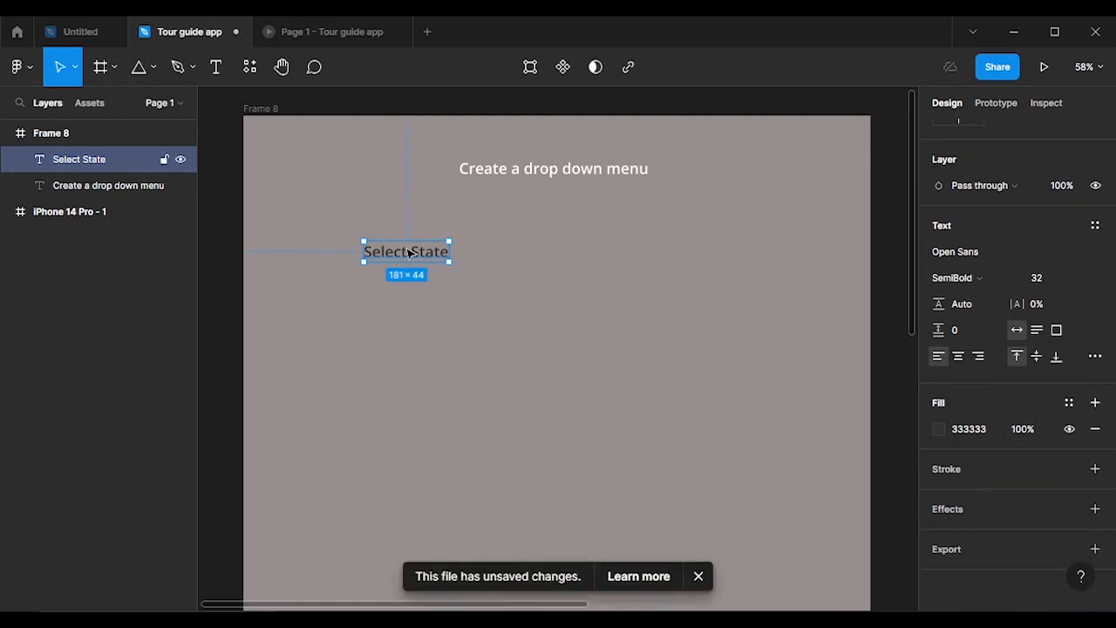
pyautogui.hotkey('shift', 'a')
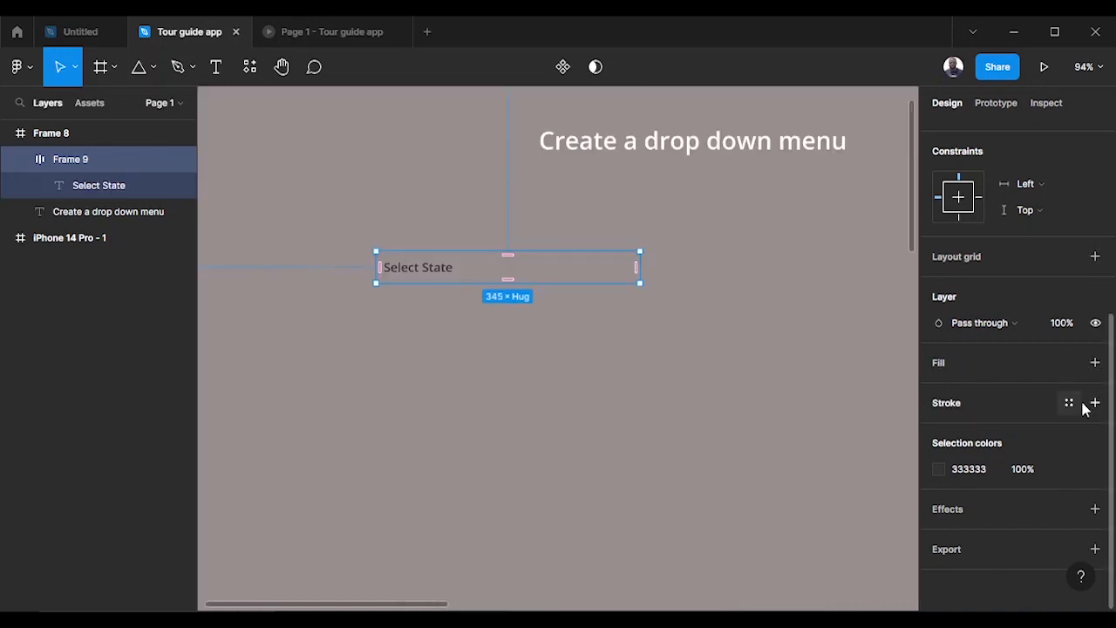
pyautogui.click(1095, 403)
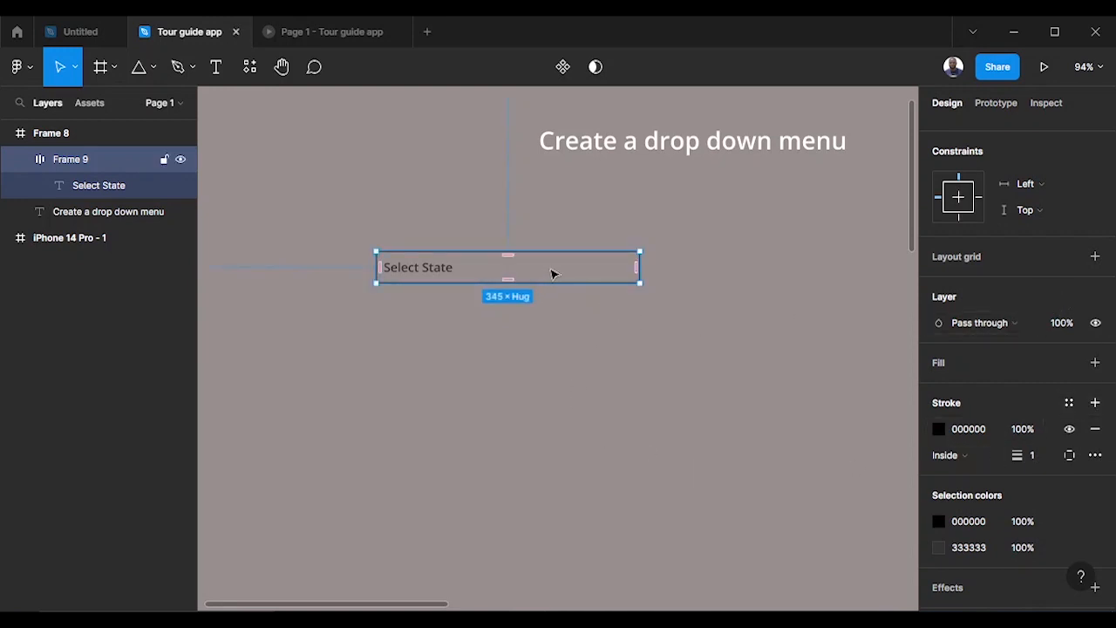
pyautogui.hotkey('ctrl', 'z')
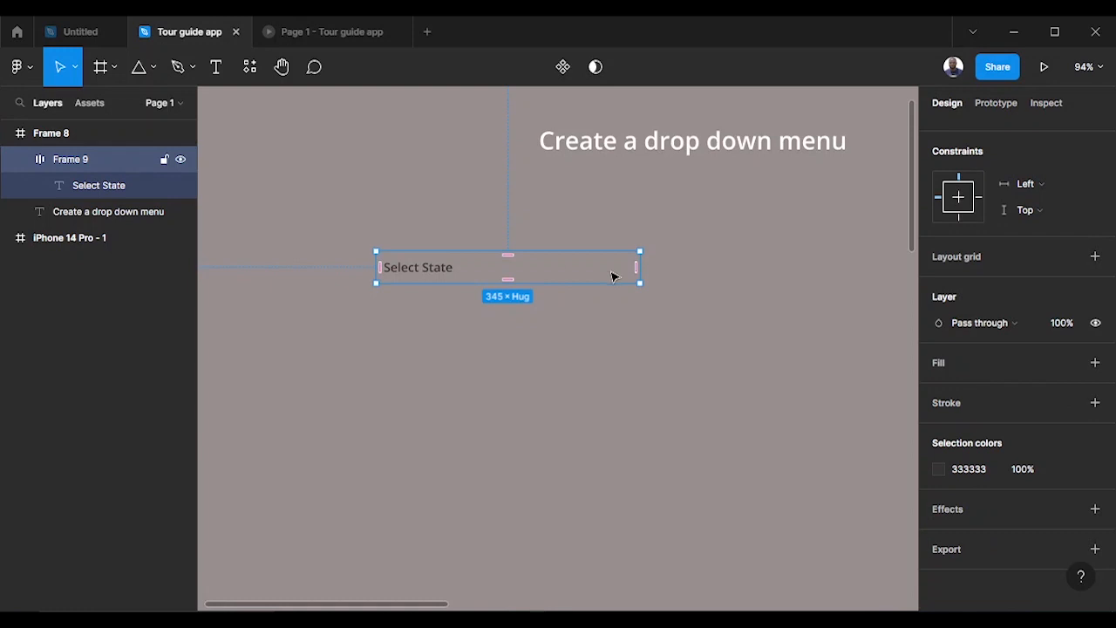
pyautogui.click(1094, 404)
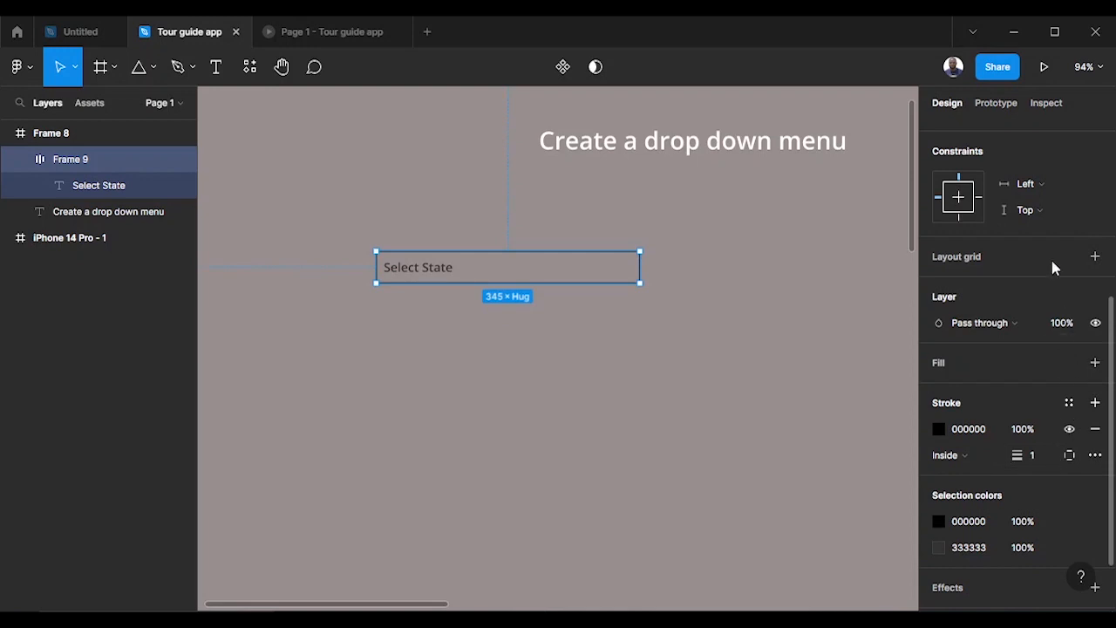
# Set the corner radius of the Select State frame to 10.
pyautogui.scroll(4, 1041, 229)
pyautogui.click(1035, 279)
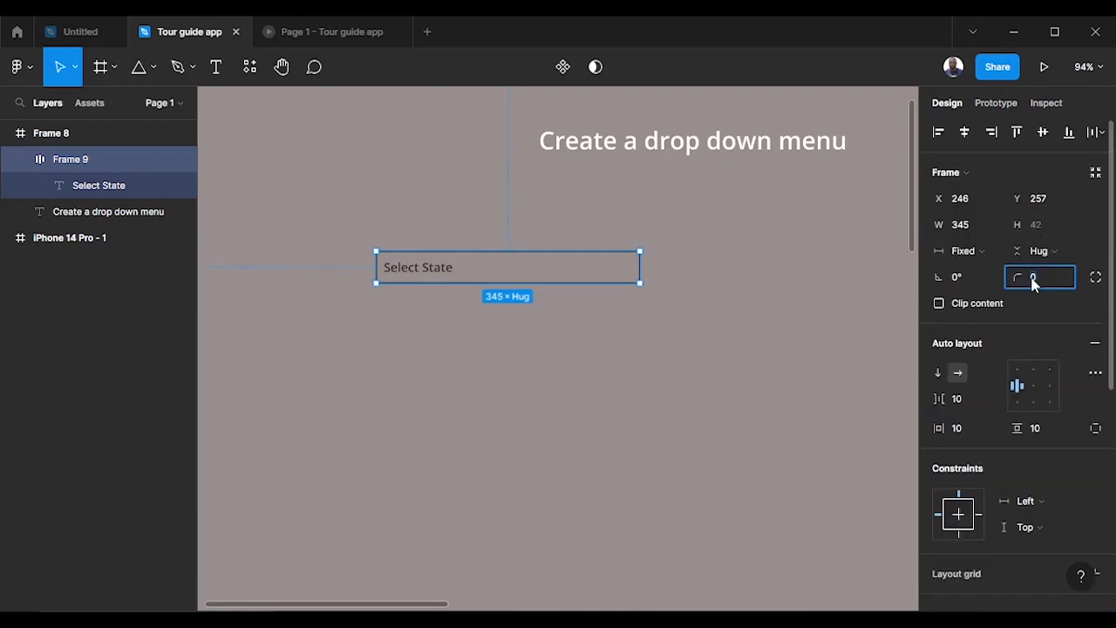
pyautogui.write('10')
pyautogui.click(696, 338)
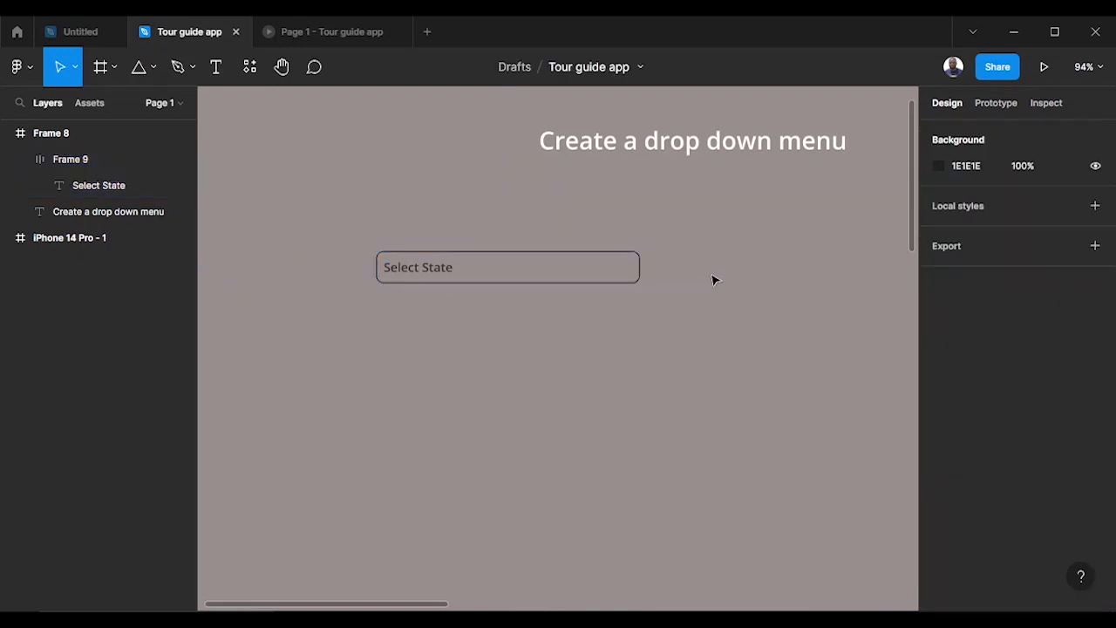
pyautogui.click(570, 280)
pyautogui.click(723, 311)
# Draw a small triangle about 19 × 19 above the right end of the Select State field and rotate it to 180°.
pyautogui.click(138, 68)
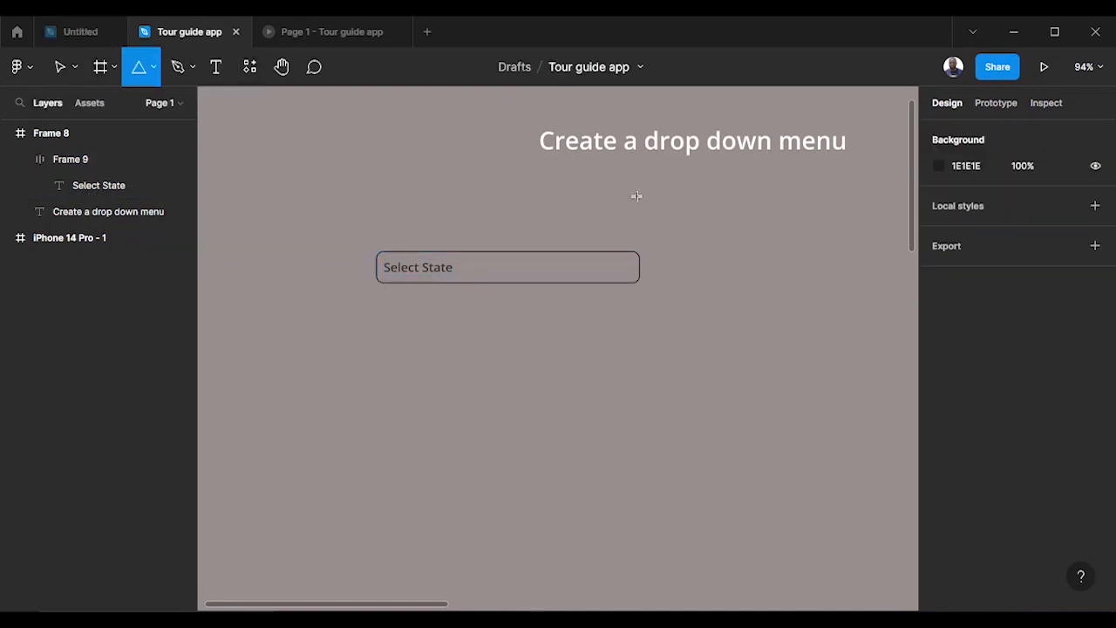
pyautogui.moveTo(636, 196); pyautogui.dragTo(656, 212)
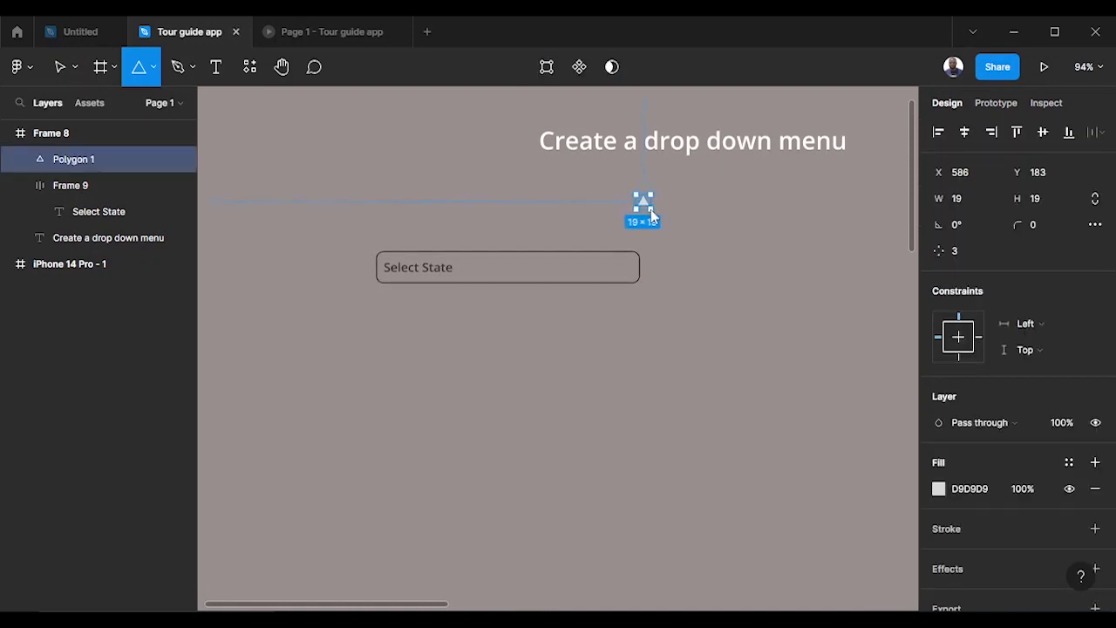
pyautogui.moveTo(653, 215); pyautogui.dragTo(653, 215)
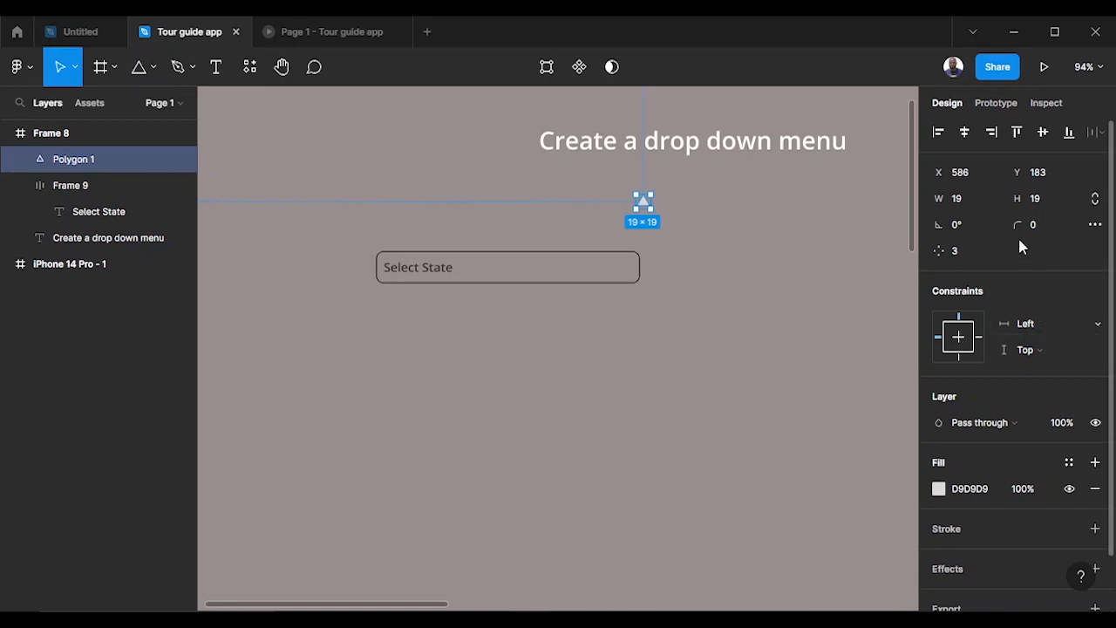
pyautogui.click(957, 229)
pyautogui.write('19')
pyautogui.write('0')
pyautogui.click(663, 227)
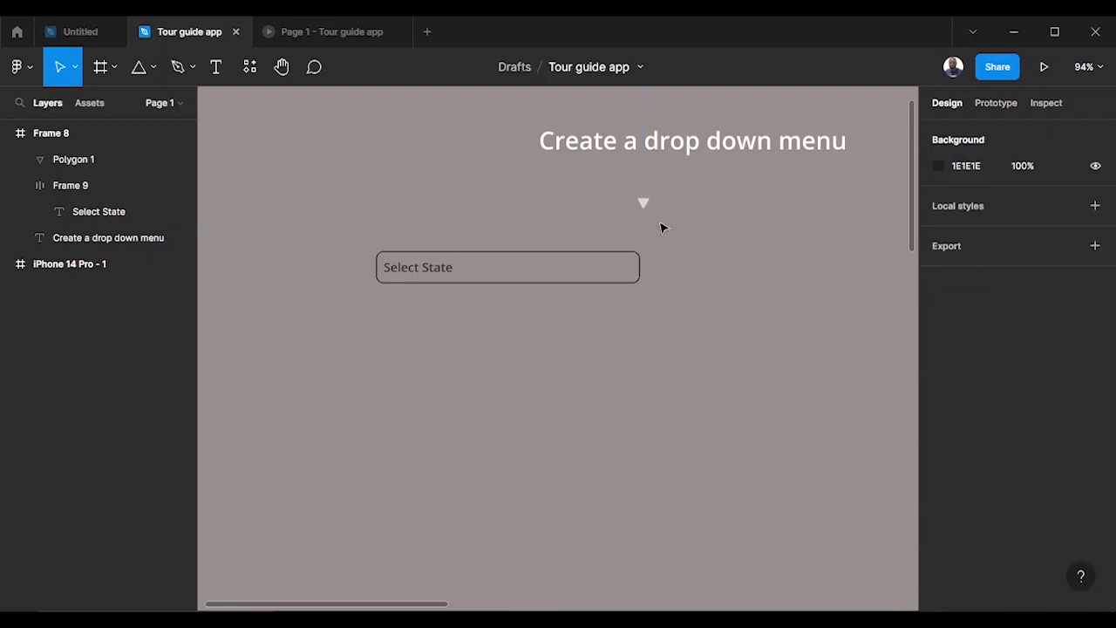
# Move the triangle into the Select State frame and widen the item spacing to 219 so it sits at the right end.
pyautogui.moveTo(645, 206); pyautogui.dragTo(624, 276)
pyautogui.click(491, 291)
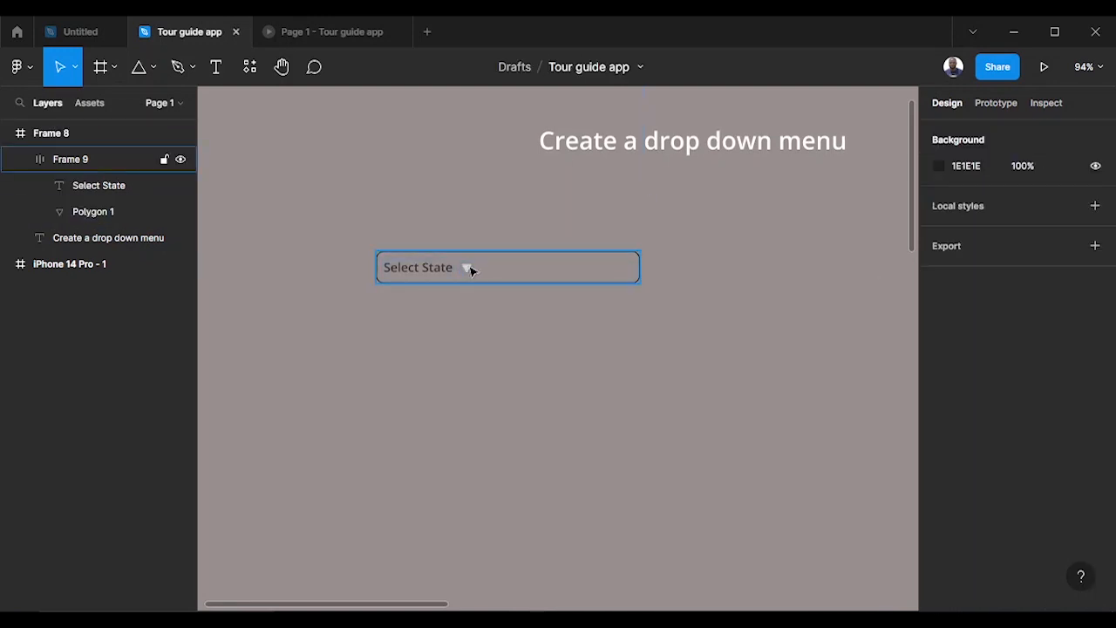
pyautogui.click(468, 267)
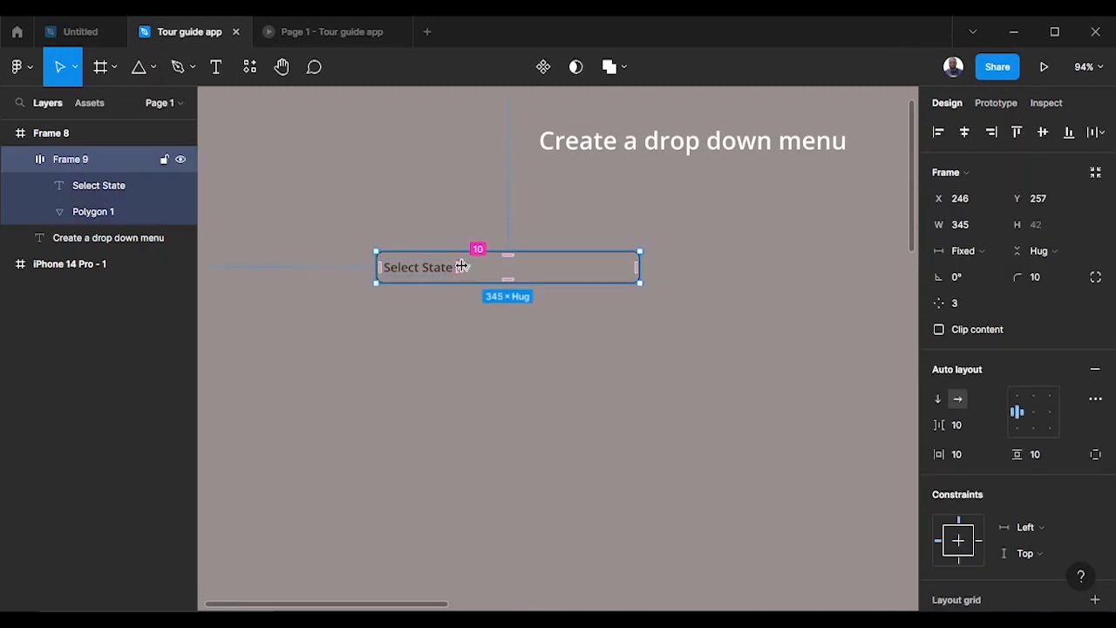
pyautogui.moveTo(460, 266); pyautogui.dragTo(541, 264)
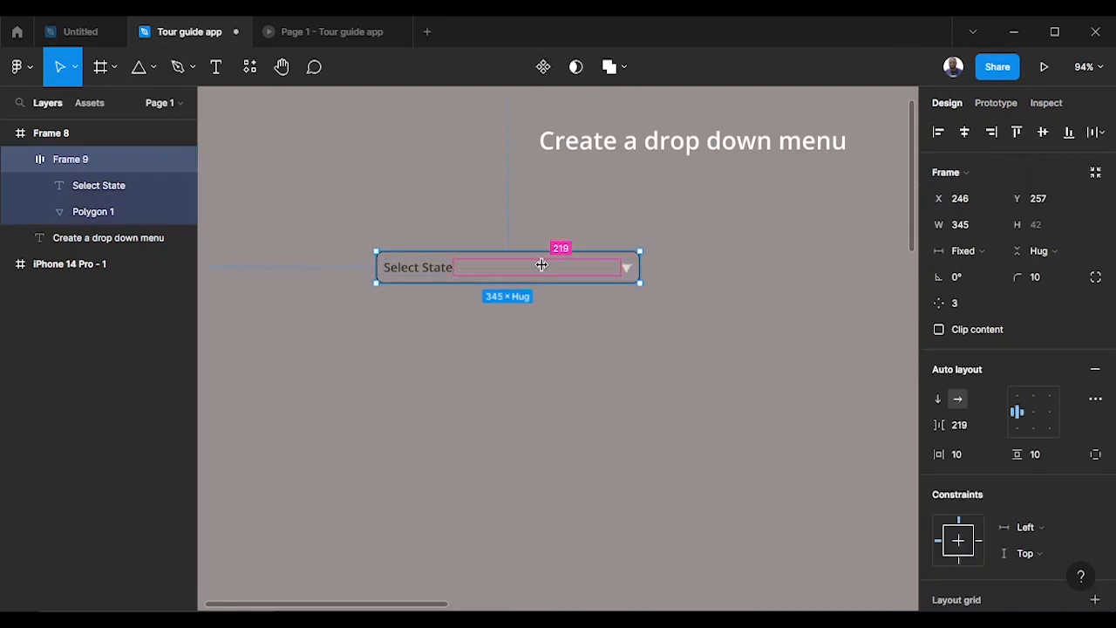
pyautogui.click(640, 331)
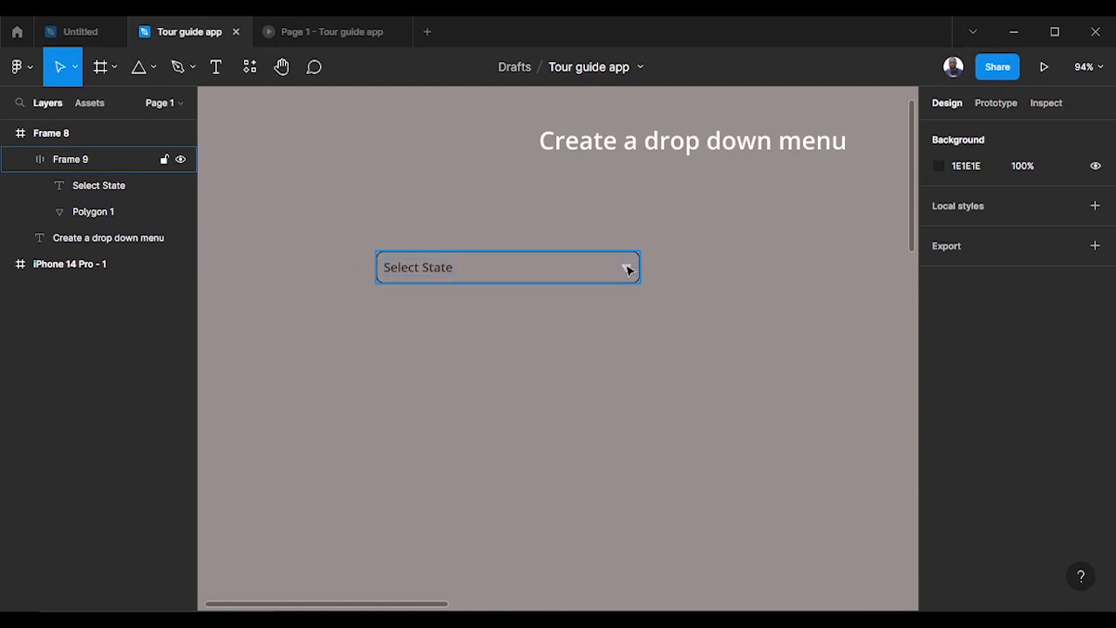
# Set the fill colour of the triangle in the Select State field to 333333.
pyautogui.doubleClick(628, 269)
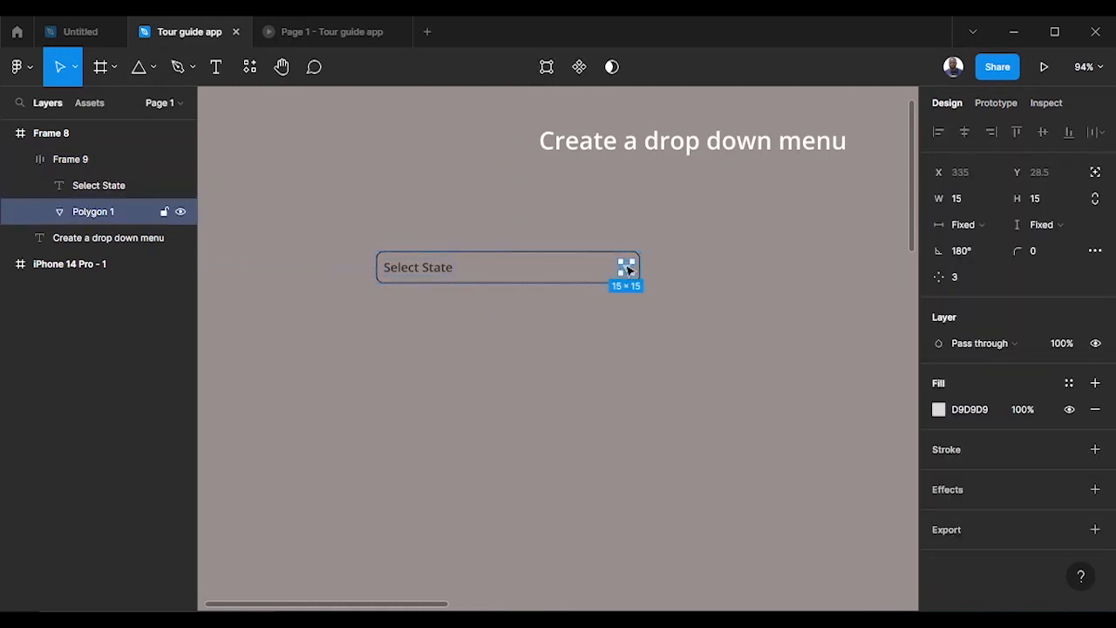
pyautogui.click(972, 411)
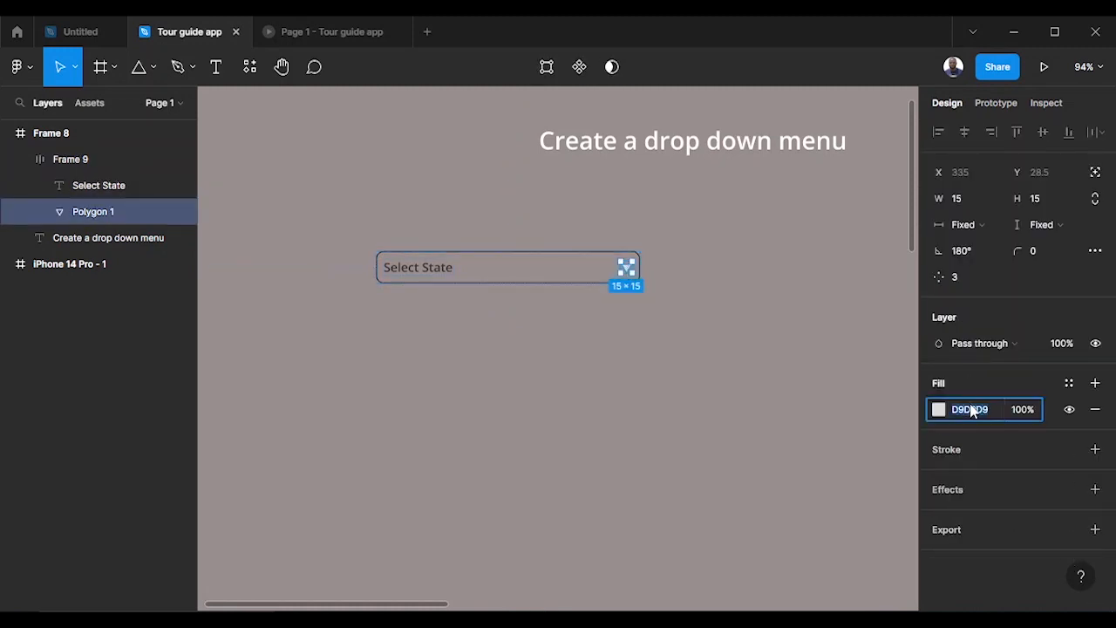
pyautogui.write('333')
pyautogui.click(686, 391)
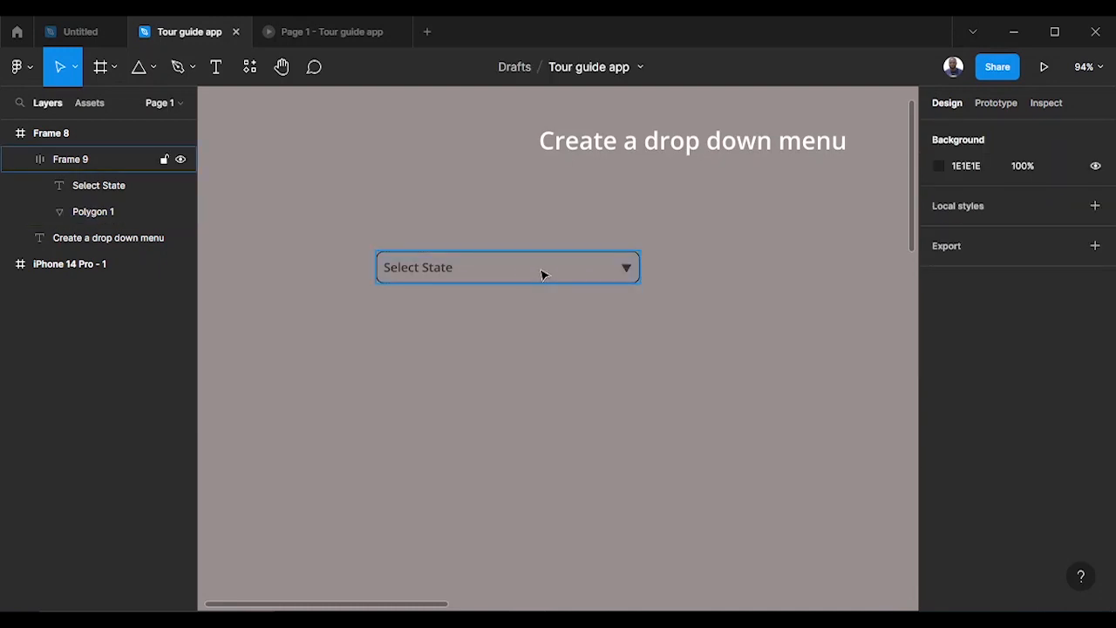
# Duplicate the Select State field directly below the original, at X 246 and Y 319.
pyautogui.doubleClick(442, 275)
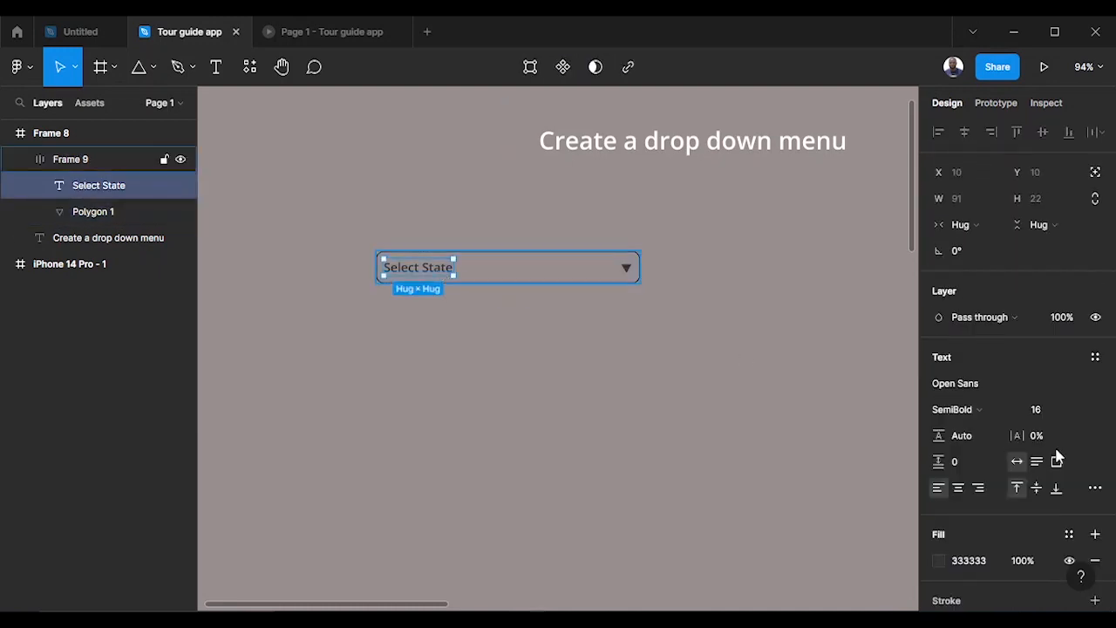
pyautogui.scroll(-1, 1058, 455)
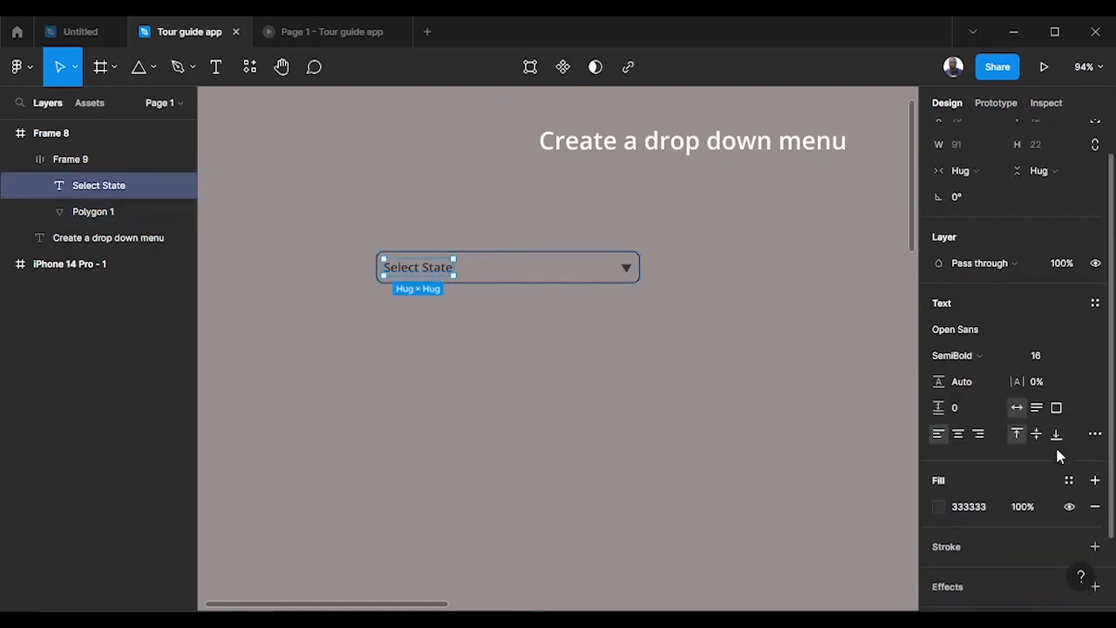
pyautogui.click(621, 284)
pyautogui.scroll(-3, 1046, 521)
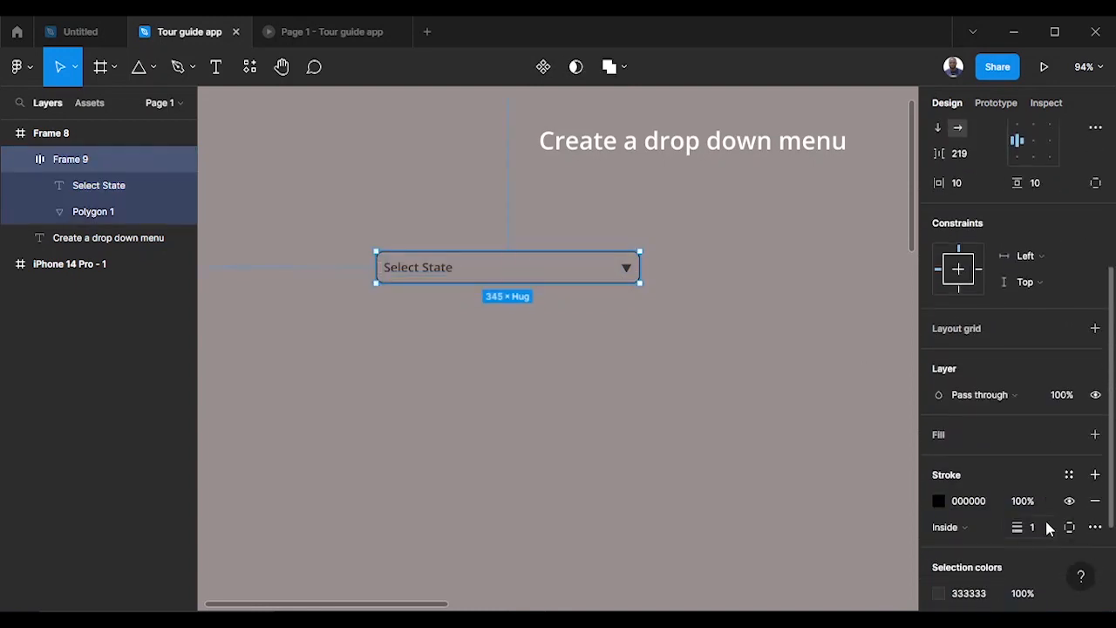
pyautogui.scroll(4, 1045, 521)
pyautogui.moveTo(494, 277); pyautogui.dragTo(494, 325)
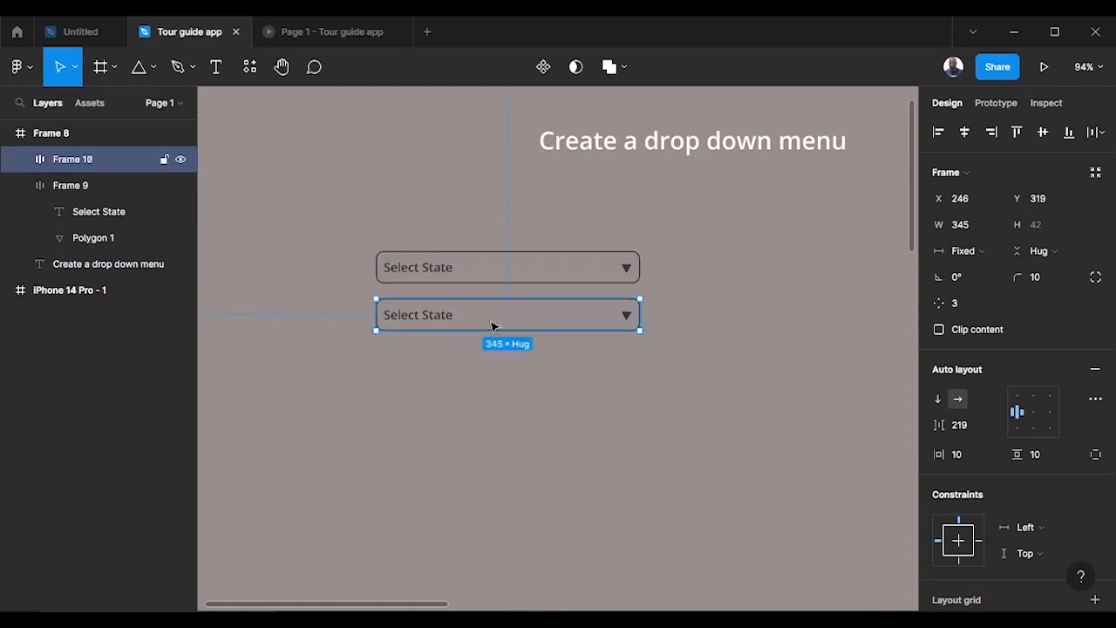
# Delete the triangle from the duplicated field and change its text to "Lagos".
pyautogui.doubleClick(627, 317)
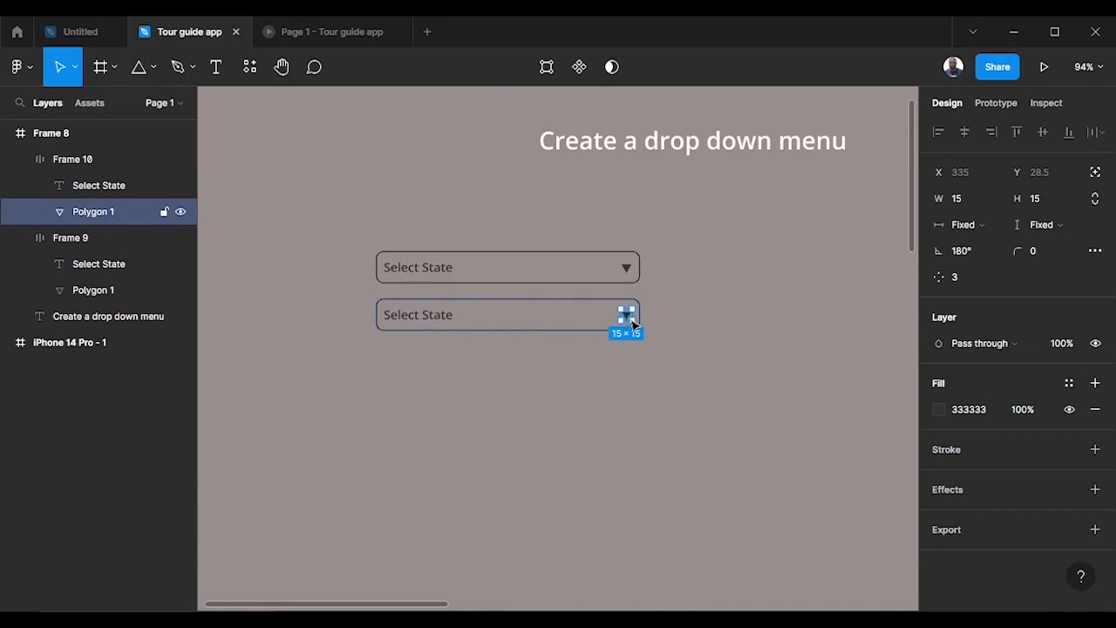
pyautogui.press('Delete')
pyautogui.doubleClick(428, 317)
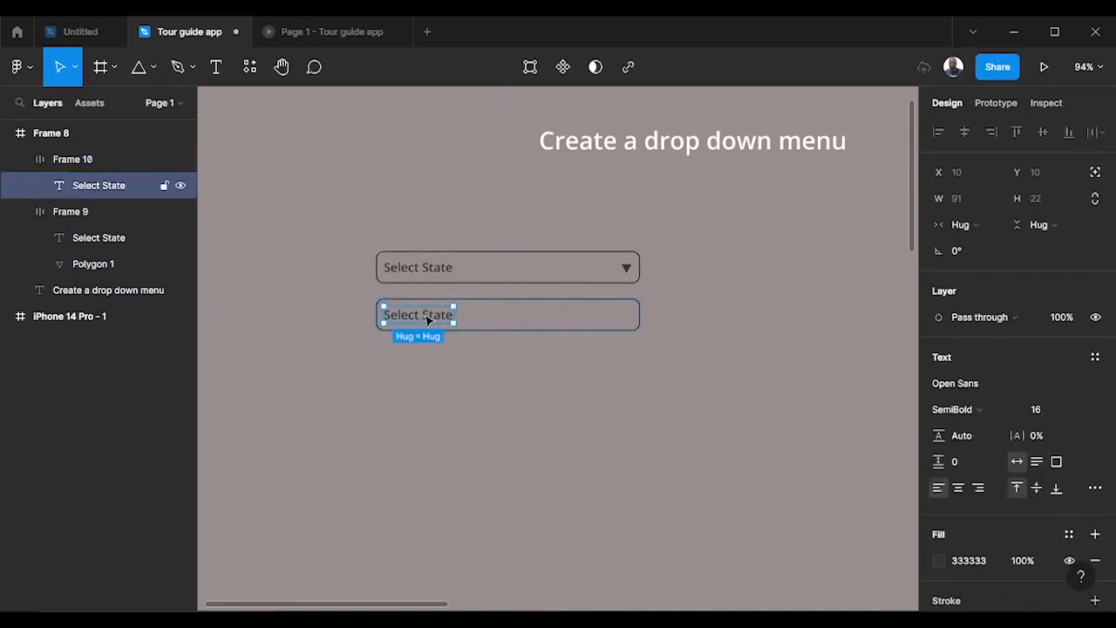
pyautogui.doubleClick(427, 317)
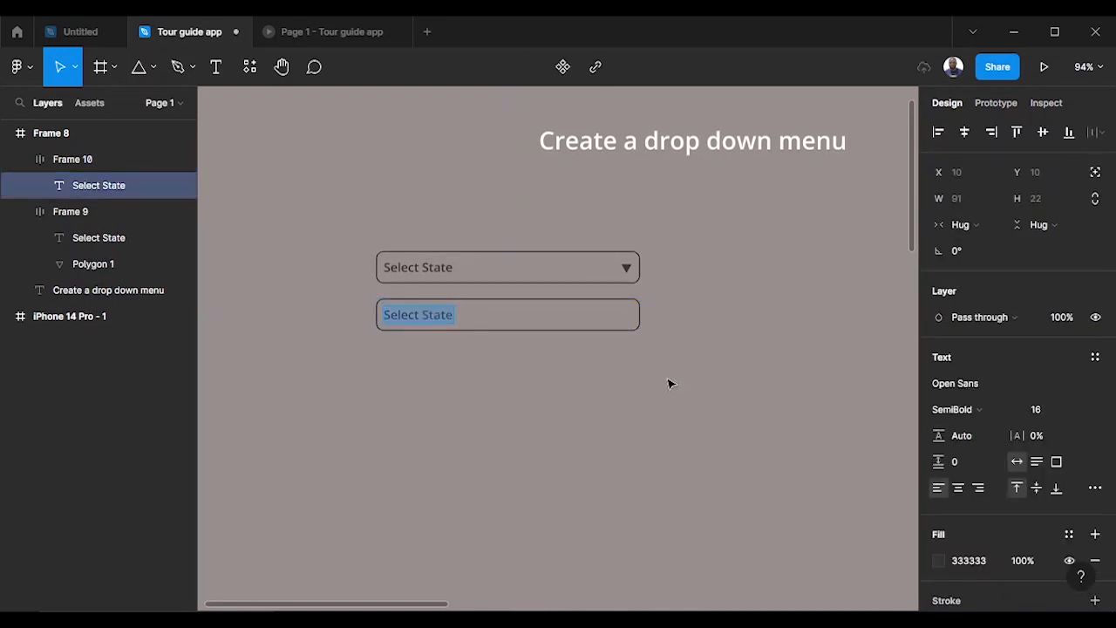
pyautogui.write('Lagos')
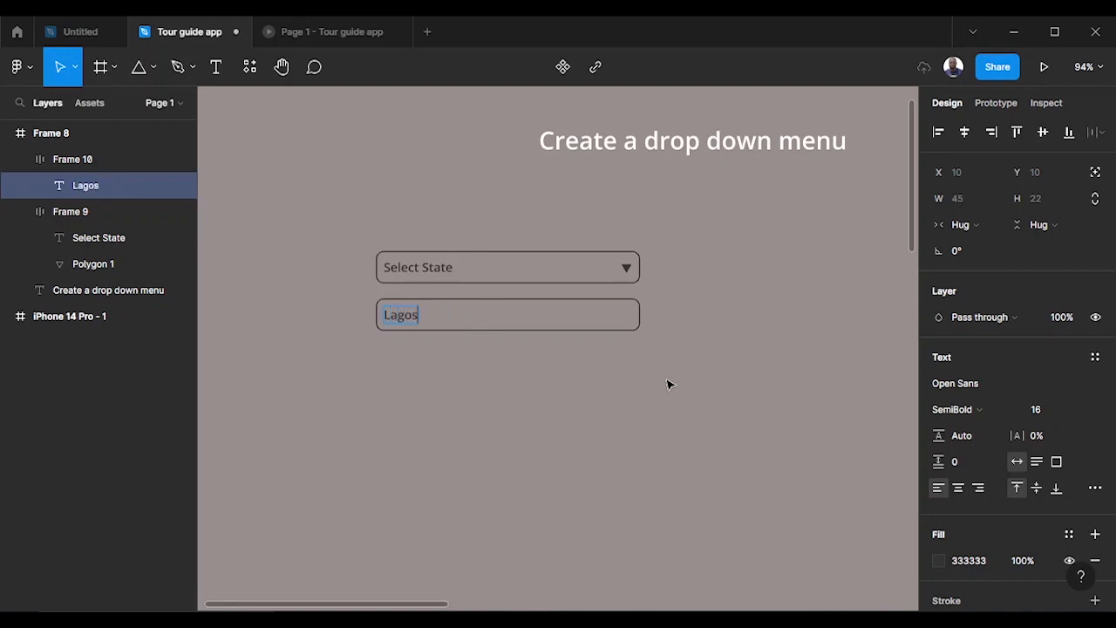
pyautogui.press('Escape')
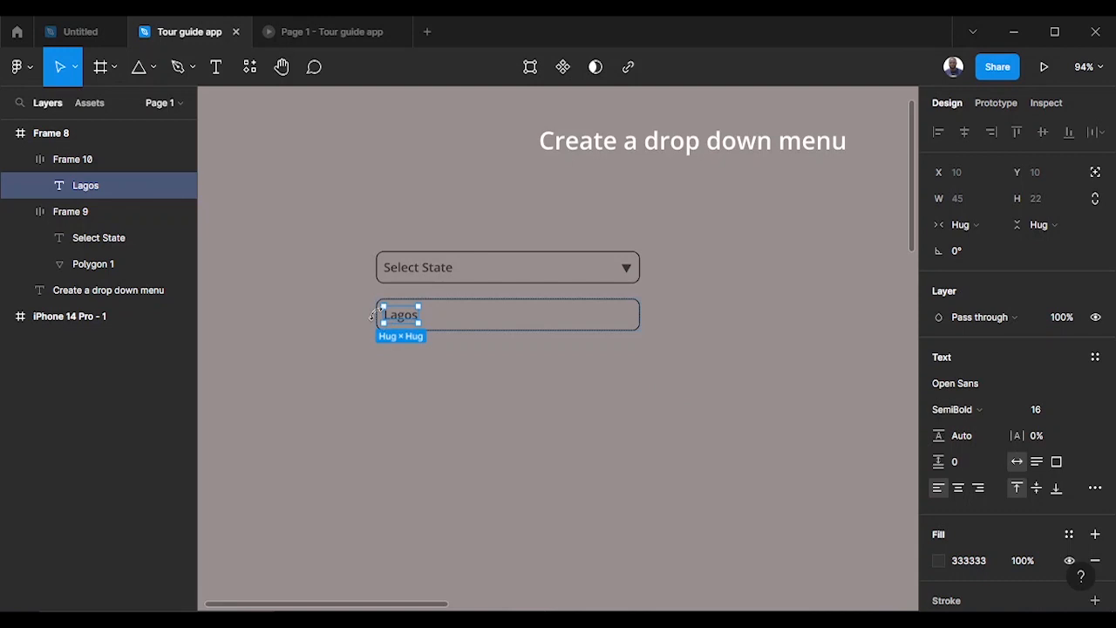
pyautogui.click(668, 343)
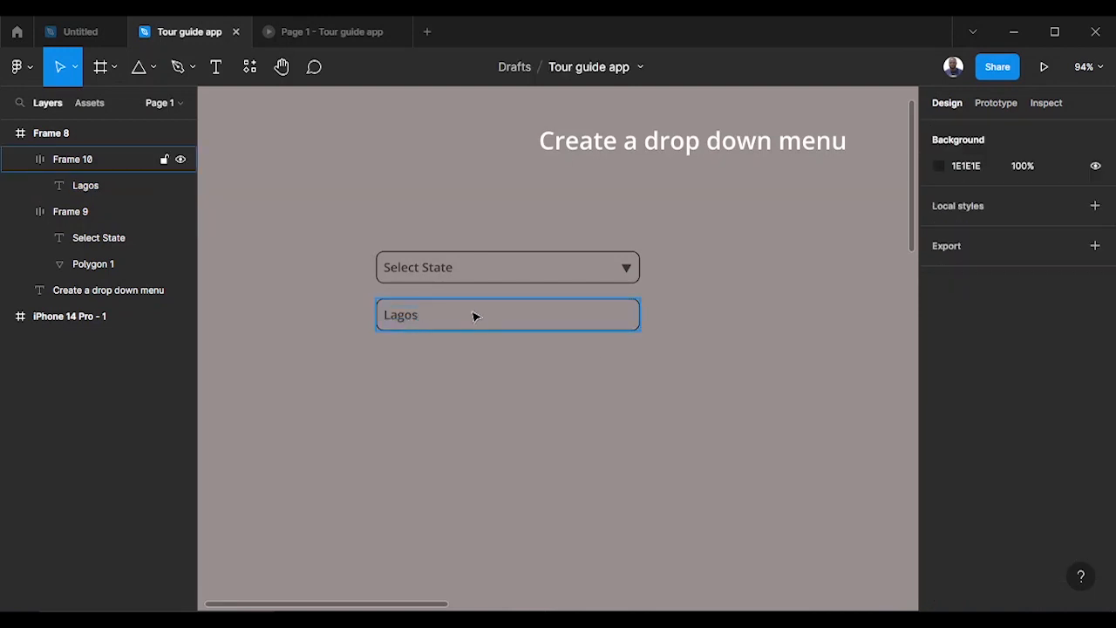
# Move the Lagos field up to Y 309, closer to the Select State field, and add a white FFFFFF fill to it.
pyautogui.moveTo(475, 315); pyautogui.dragTo(474, 309)
pyautogui.click(463, 391)
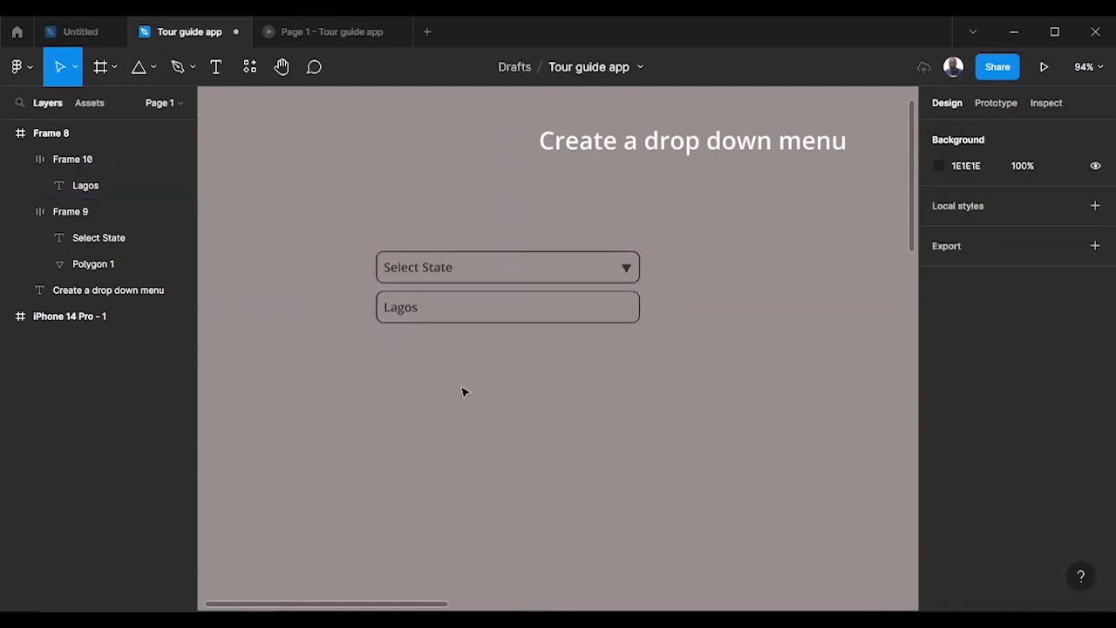
pyautogui.click(433, 309)
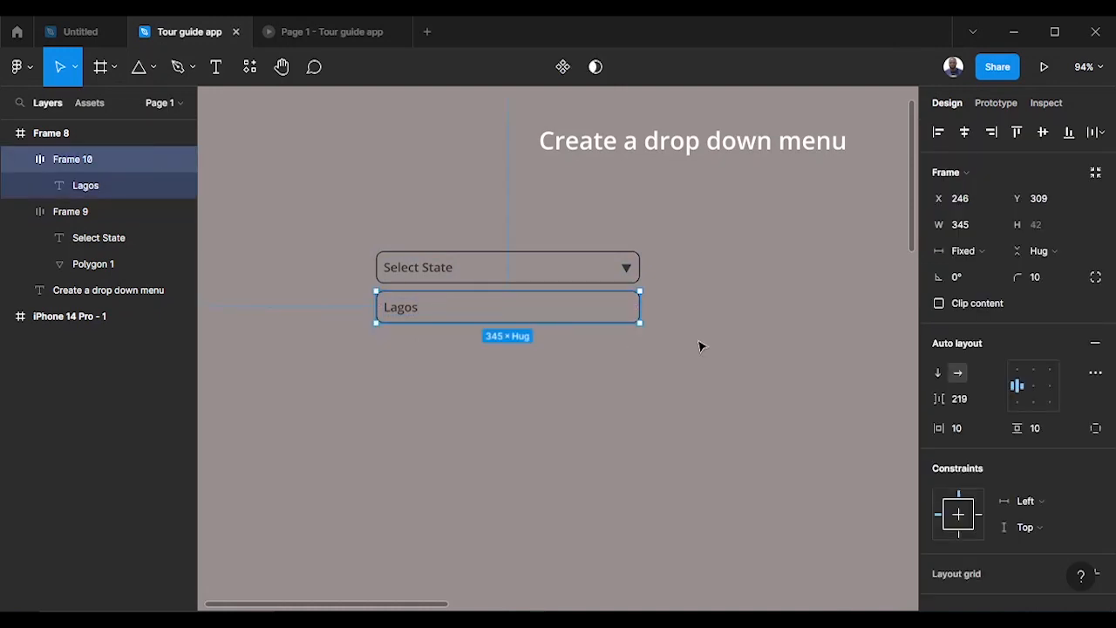
pyautogui.scroll(-5, 1049, 423)
pyautogui.scroll(-1, 1049, 428)
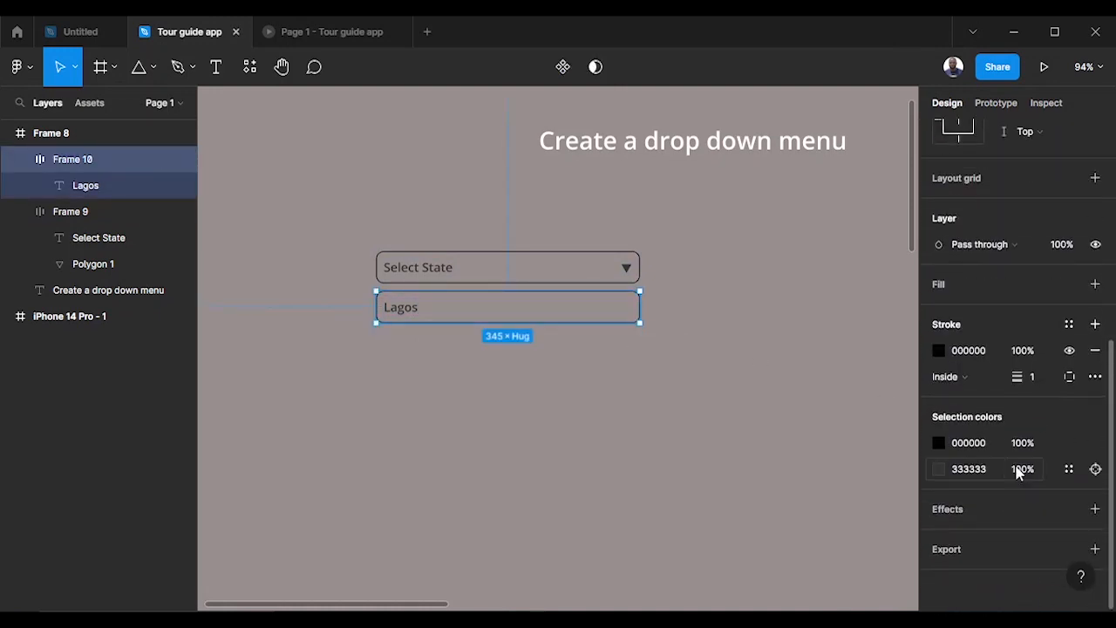
pyautogui.click(962, 294)
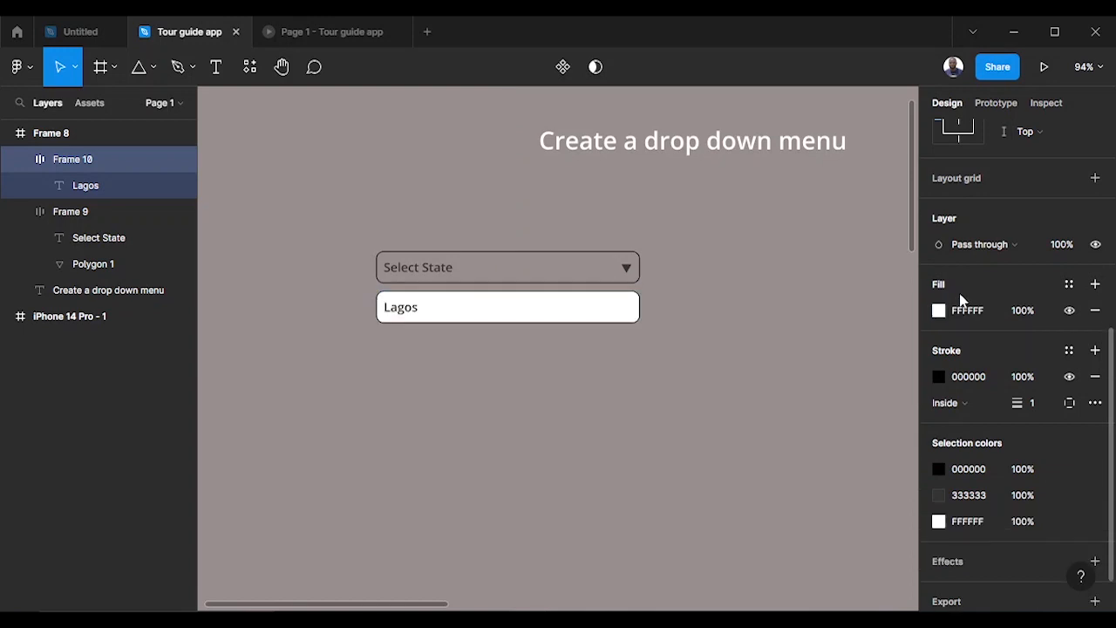
# Duplicate the Lagos row, with its stroke removed and bottom corners squared to 0, directly below at X 246 and Y 351.
pyautogui.scroll(-1, 1067, 423)
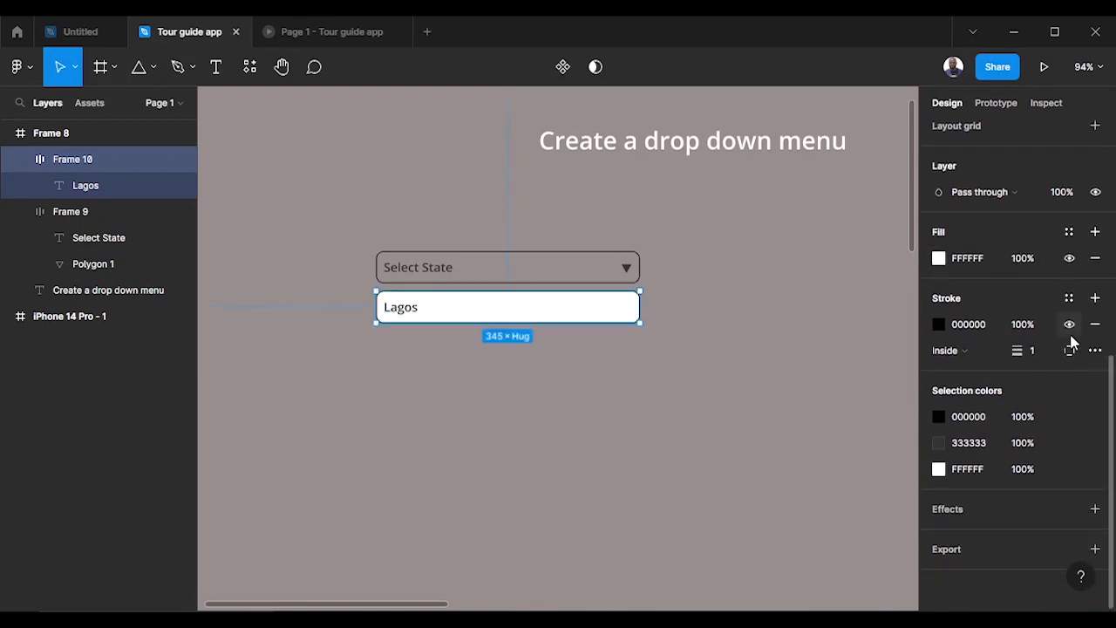
pyautogui.hotkey('ctrl', 'd')
pyautogui.moveTo(538, 341); pyautogui.dragTo(598, 346)
pyautogui.click(718, 343)
pyautogui.click(598, 346)
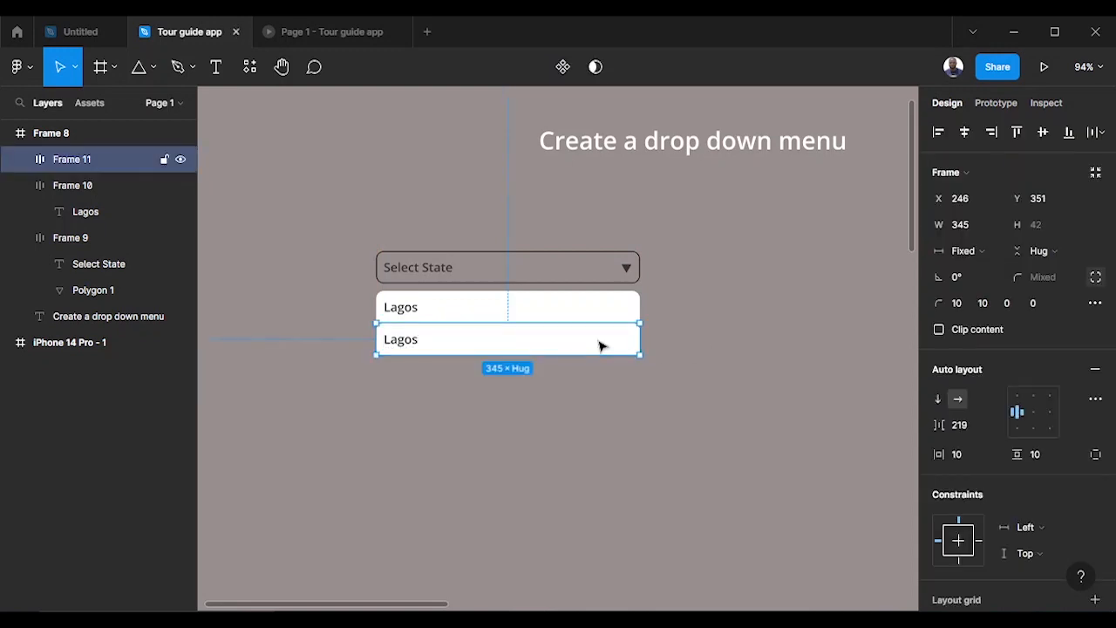
# Set both top corner radii of the duplicated Lagos row to 0.
pyautogui.click(958, 305)
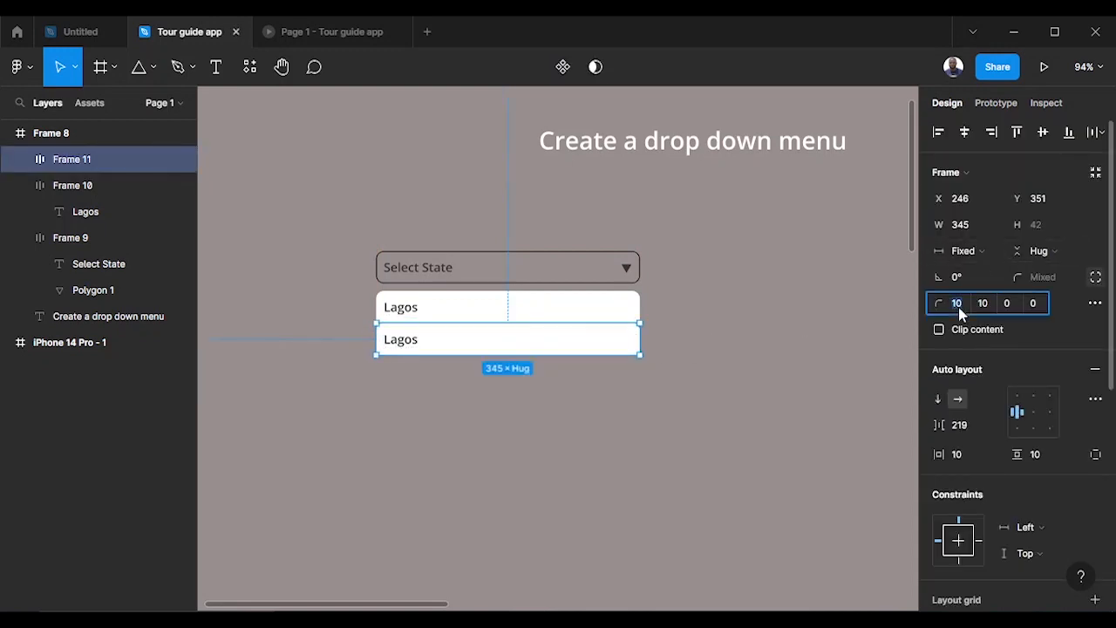
pyautogui.write('0')
pyautogui.click(983, 309)
pyautogui.write('0')
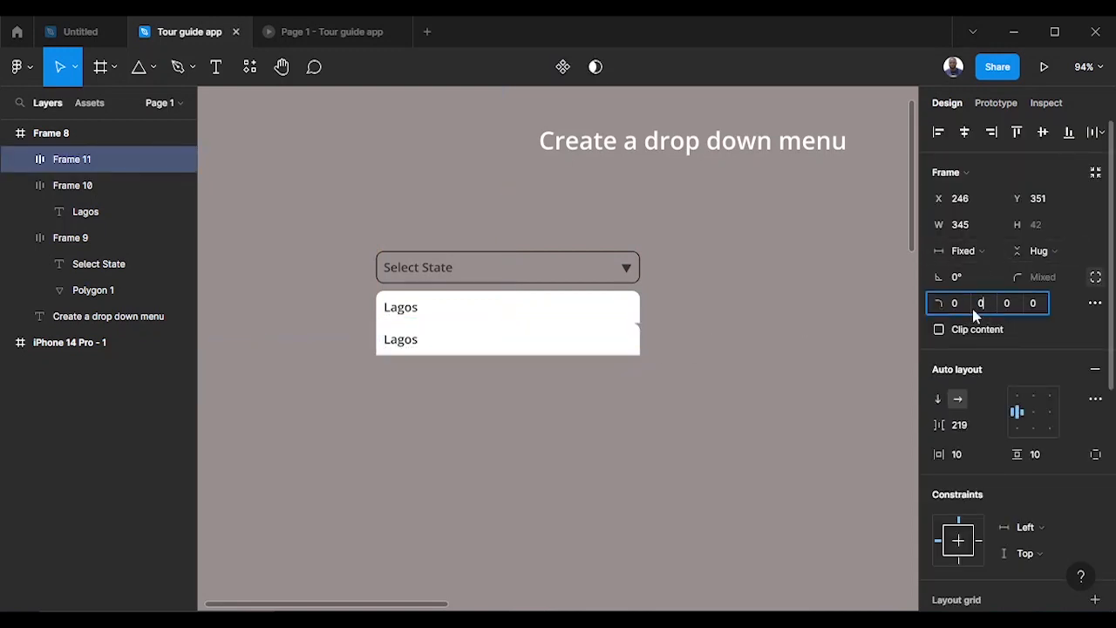
pyautogui.click(794, 349)
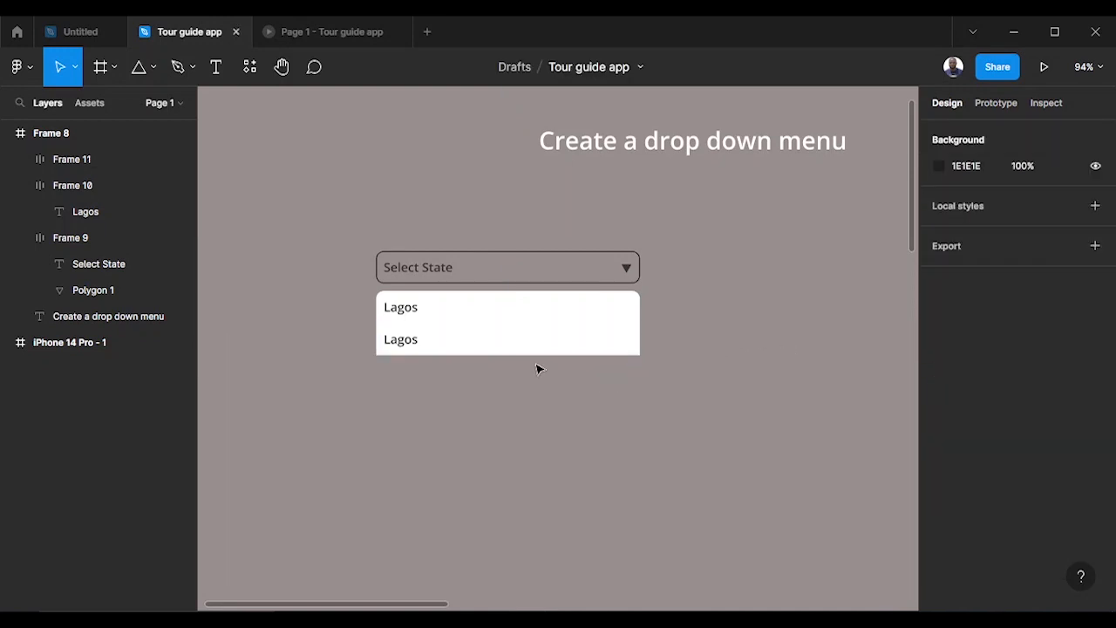
# Change the text of the lower Lagos row to "Abuja".
pyautogui.scroll(6, 538, 369)
pyautogui.scroll(-2, 541, 370)
pyautogui.moveTo(541, 390); pyautogui.dragTo(598, 387)
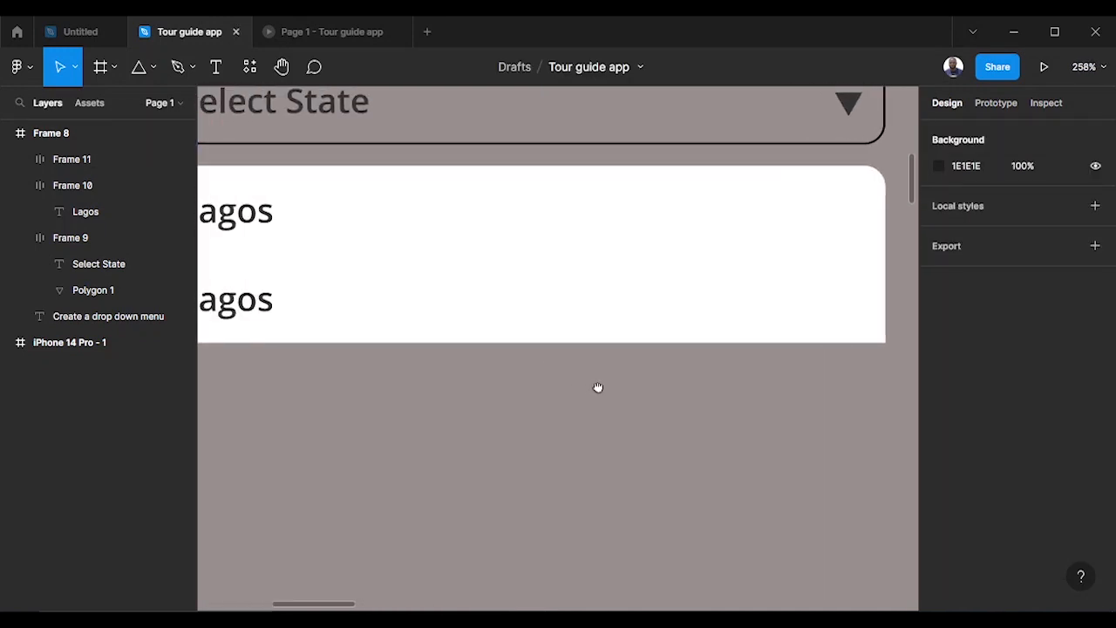
pyautogui.scroll(-2, 600, 391)
pyautogui.click(274, 315)
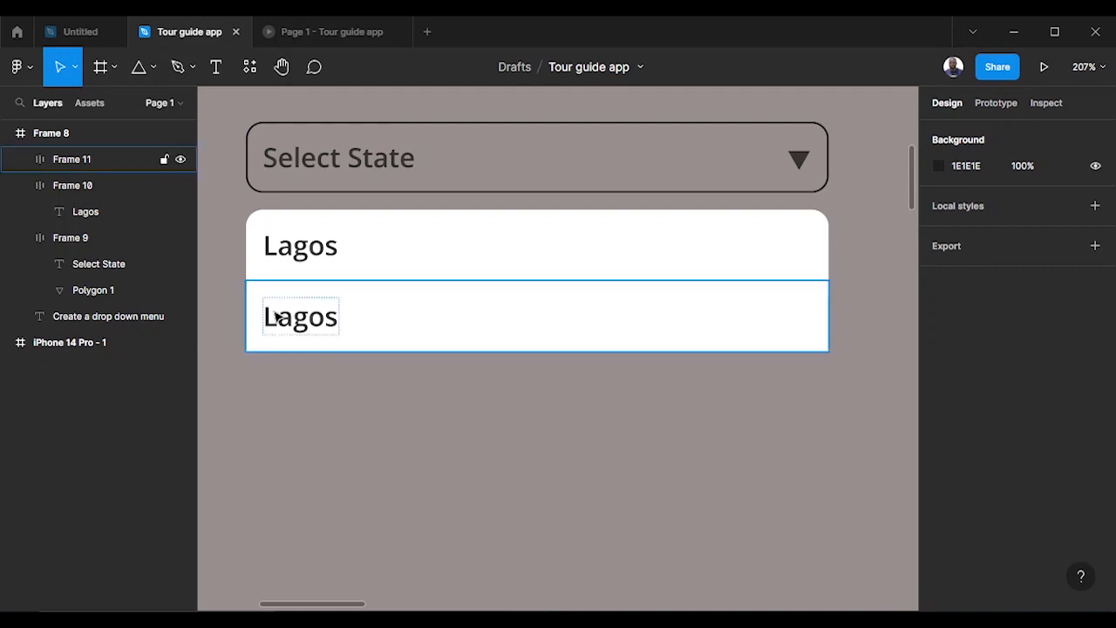
pyautogui.doubleClick(285, 318)
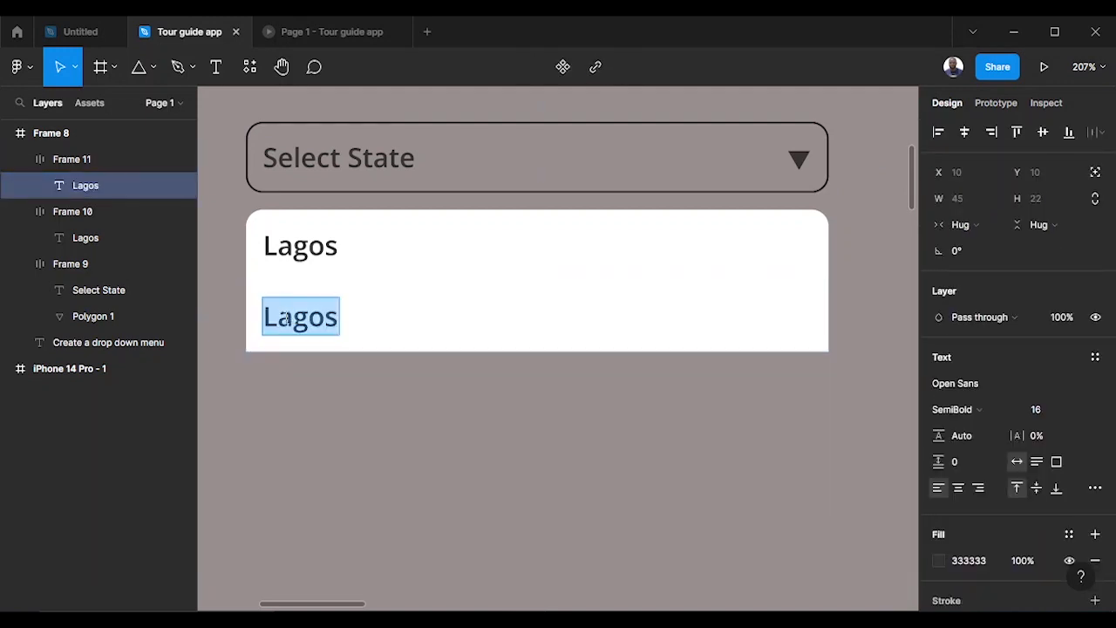
pyautogui.write('Abuja')
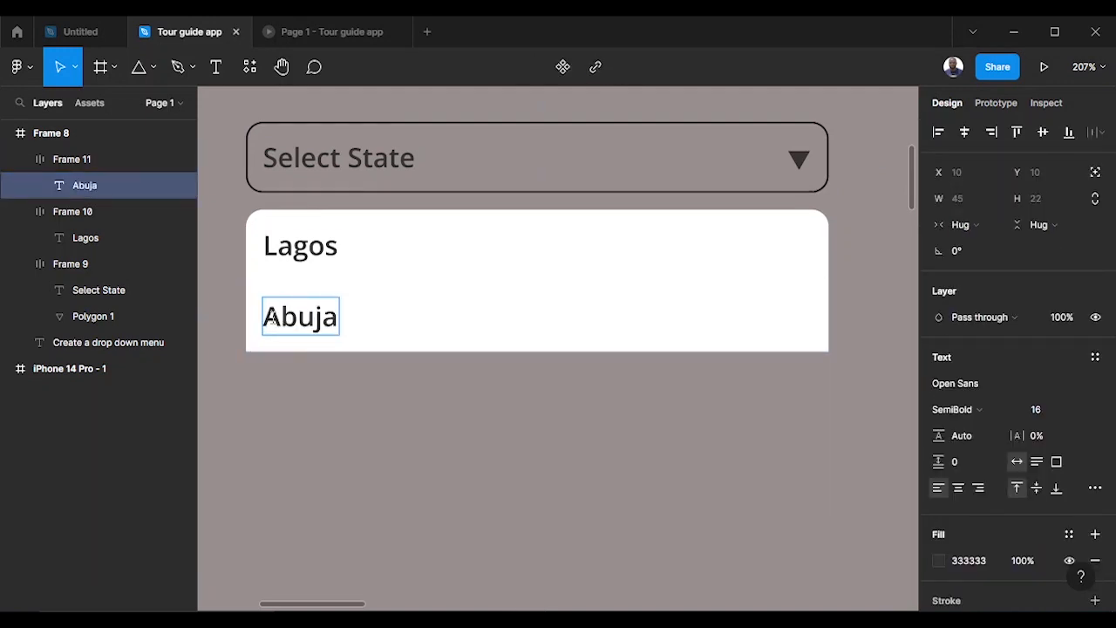
pyautogui.press('Escape')
# Duplicate the Abuja row directly below at Y 393 and change the copy's text to "Cross river".
pyautogui.click(457, 266)
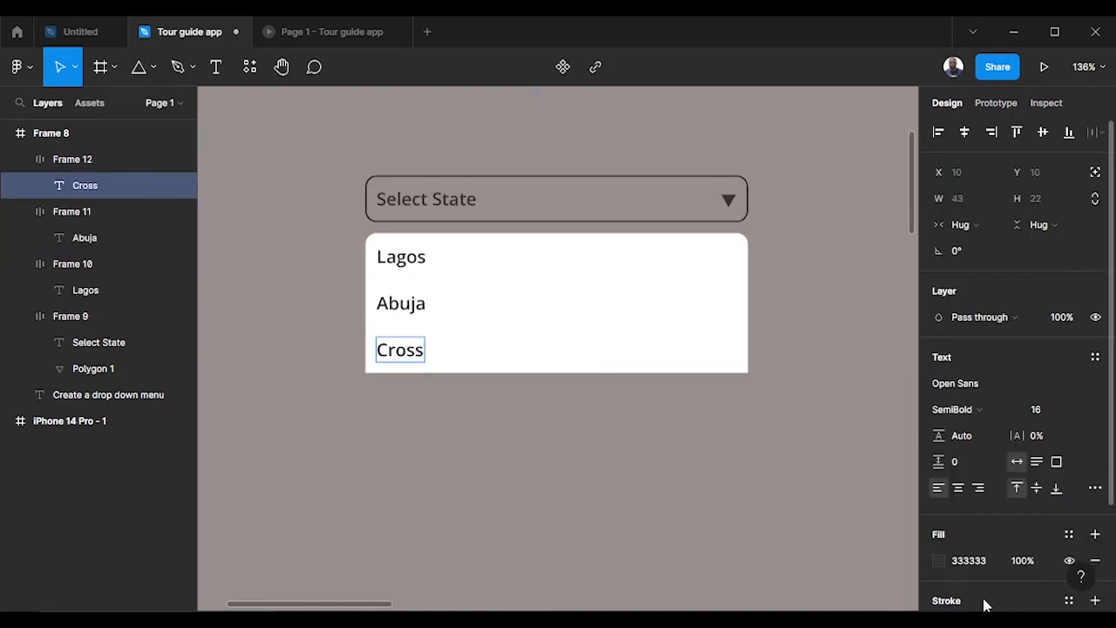
pyautogui.write('river')
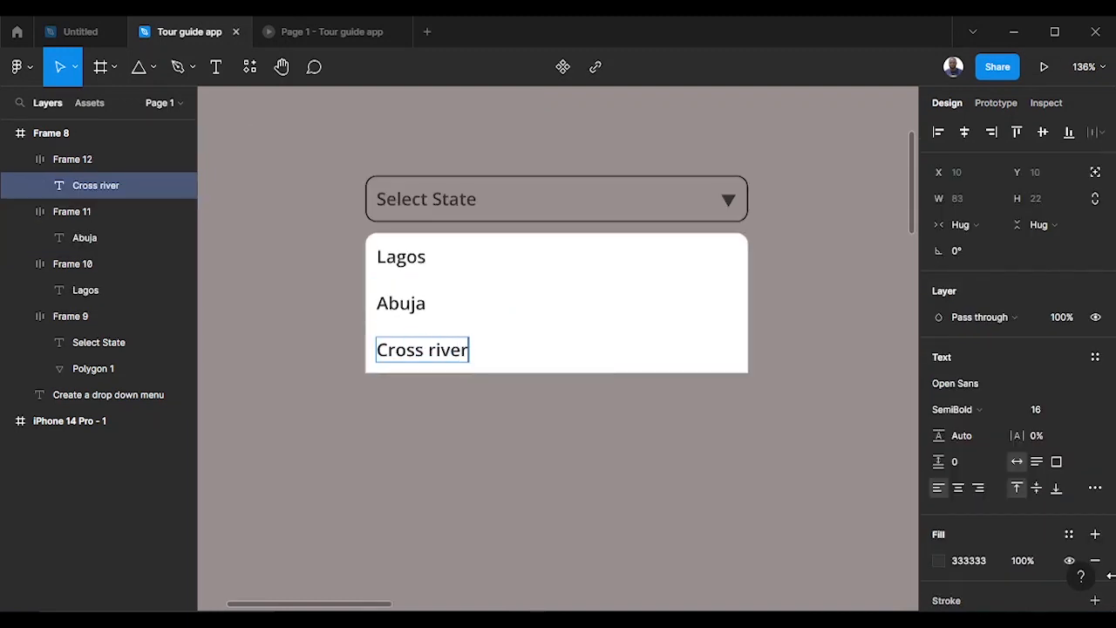
pyautogui.press('Escape')
# Duplicate the Cross river row directly below at Y 435 and change the copy's text to "Rivers".
pyautogui.click(592, 366)
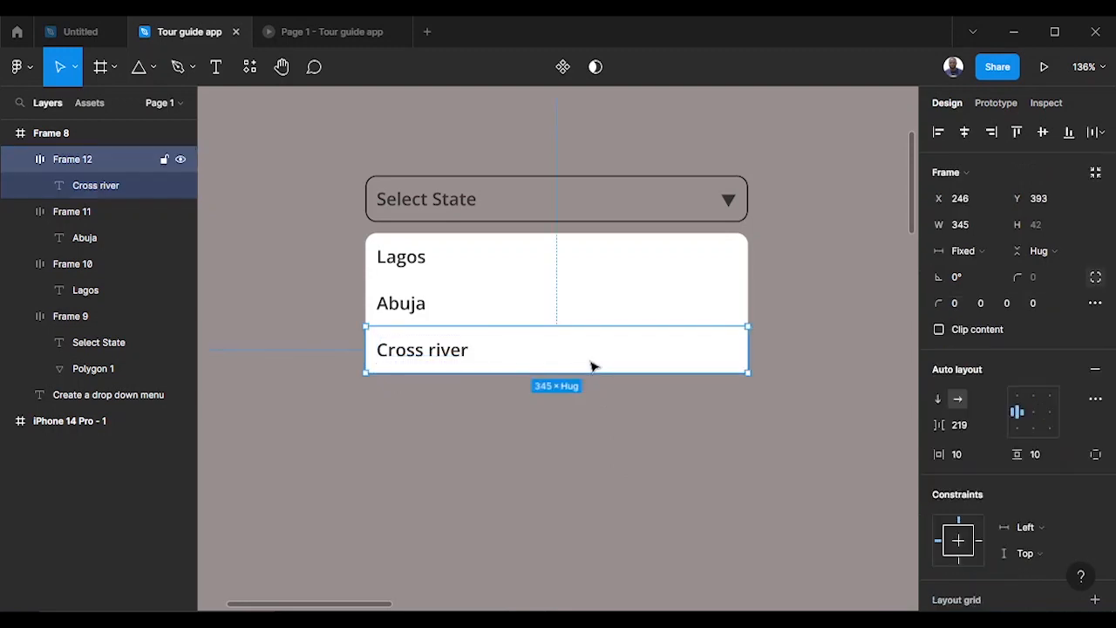
pyautogui.moveTo(587, 371); pyautogui.dragTo(440, 399)
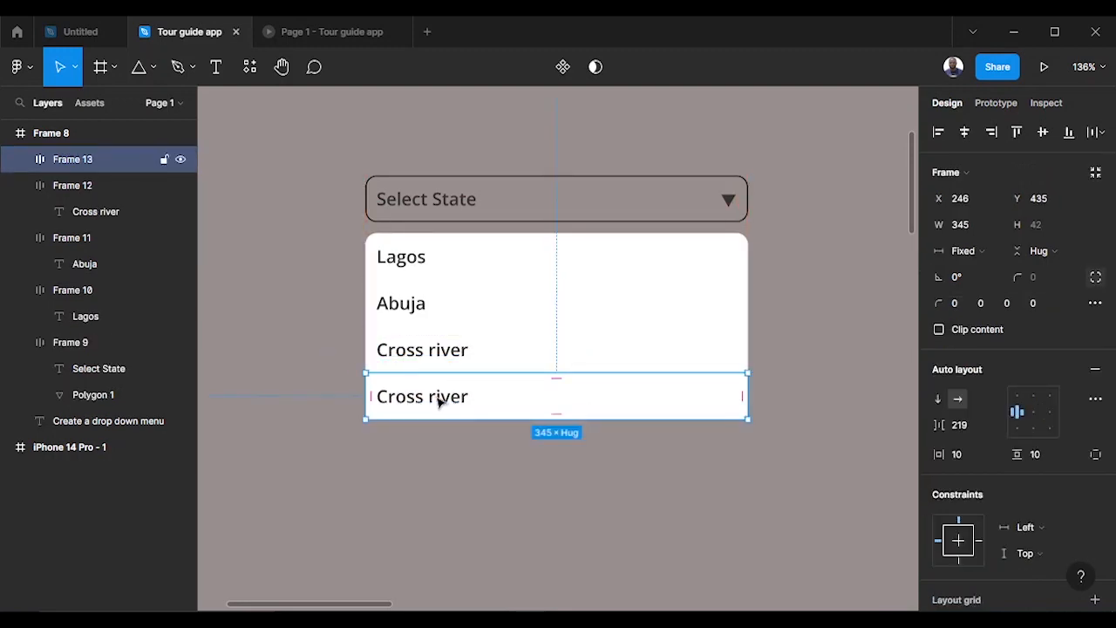
pyautogui.doubleClick(440, 400)
pyautogui.doubleClick(440, 401)
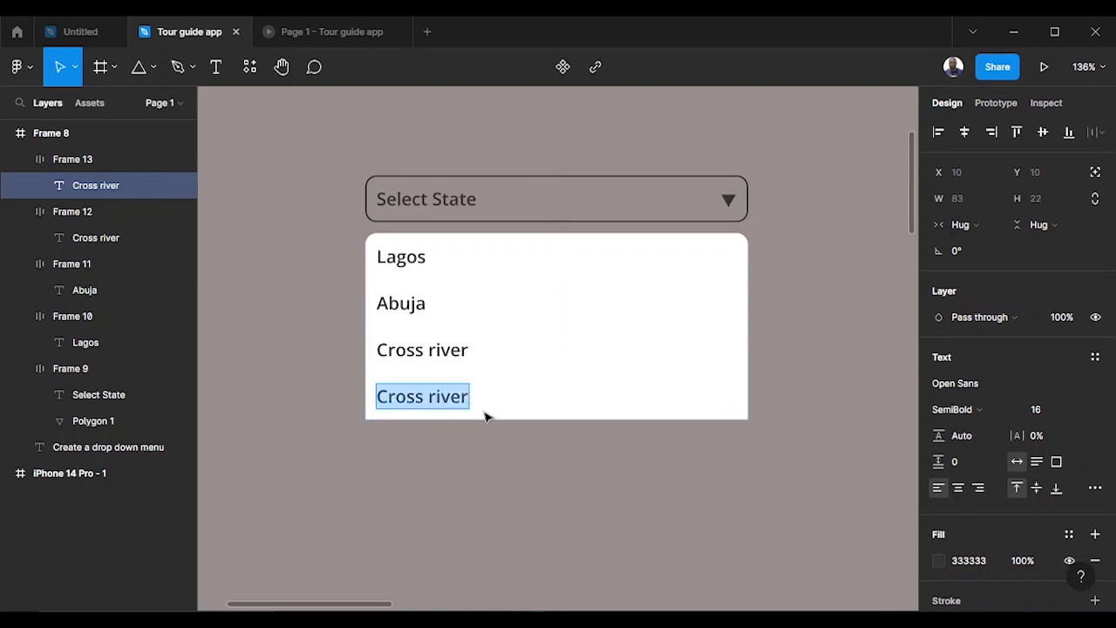
pyautogui.write('Rivers')
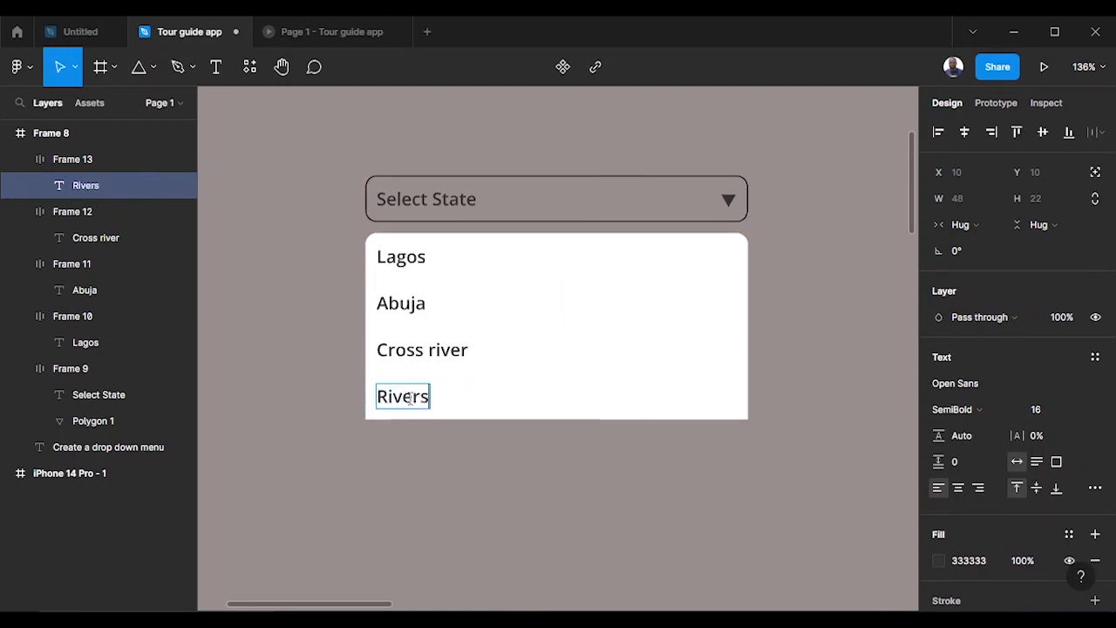
pyautogui.click(488, 482)
# Set both bottom corner radii of the Rivers row to 10, keeping its top corners at 0.
pyautogui.click(514, 415)
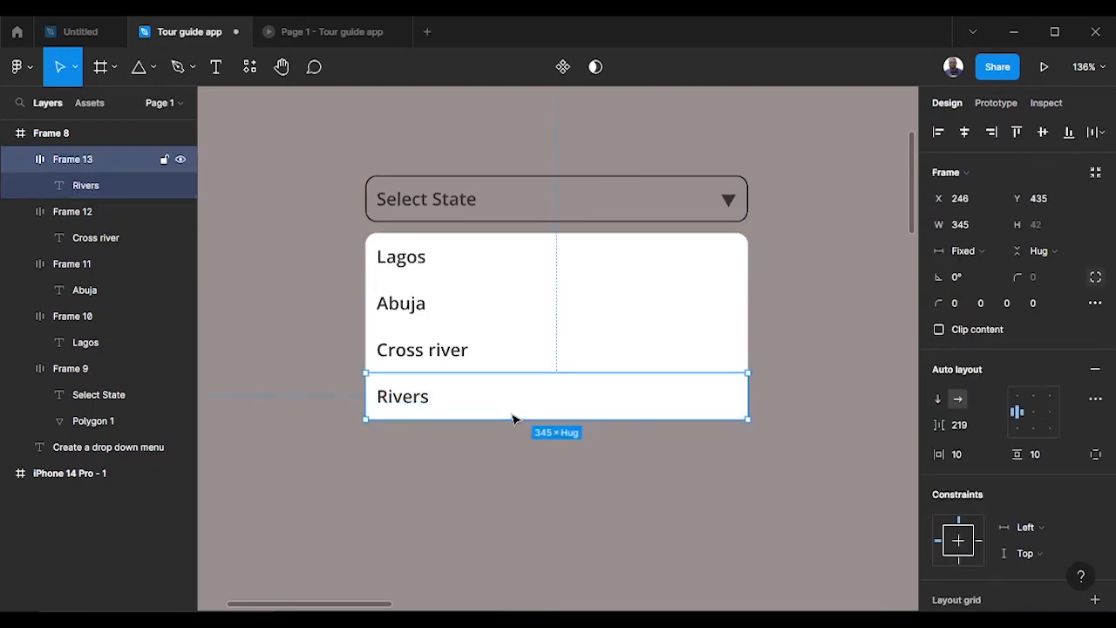
pyautogui.click(955, 306)
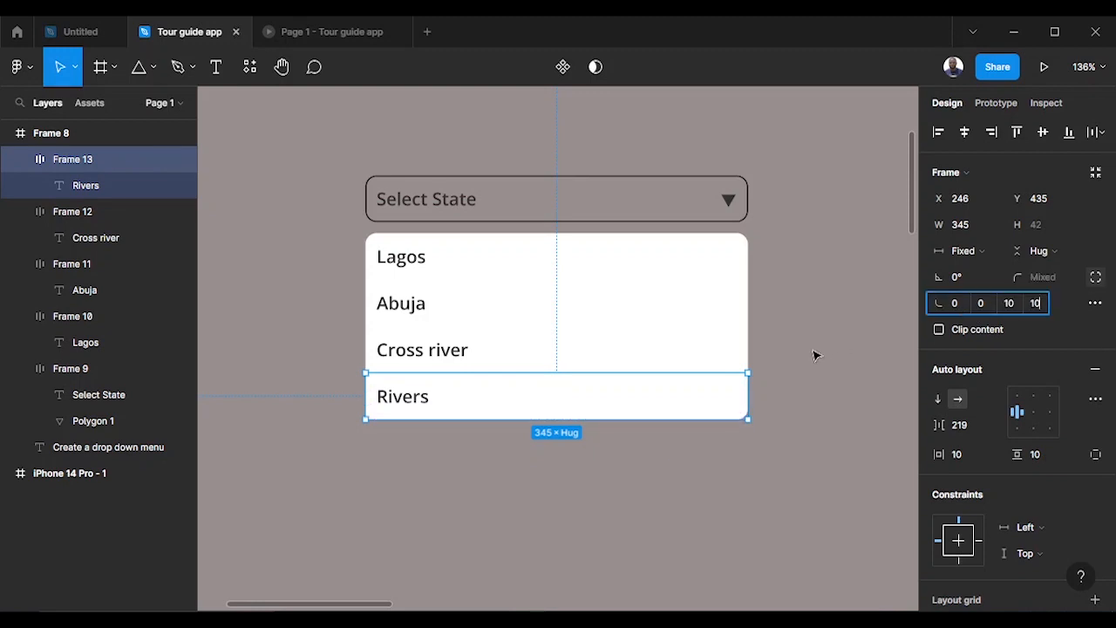
pyautogui.click(814, 355)
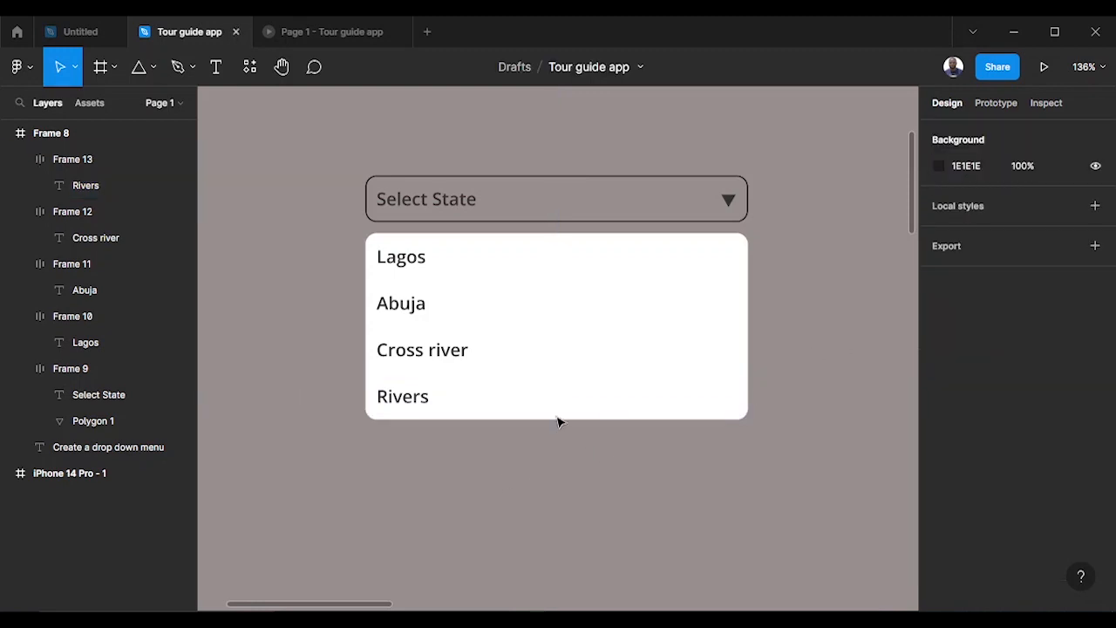
# Add a white FFFFFF fill to the Select State field.
pyautogui.scroll(-3, 639, 396)
pyautogui.scroll(-3, 638, 397)
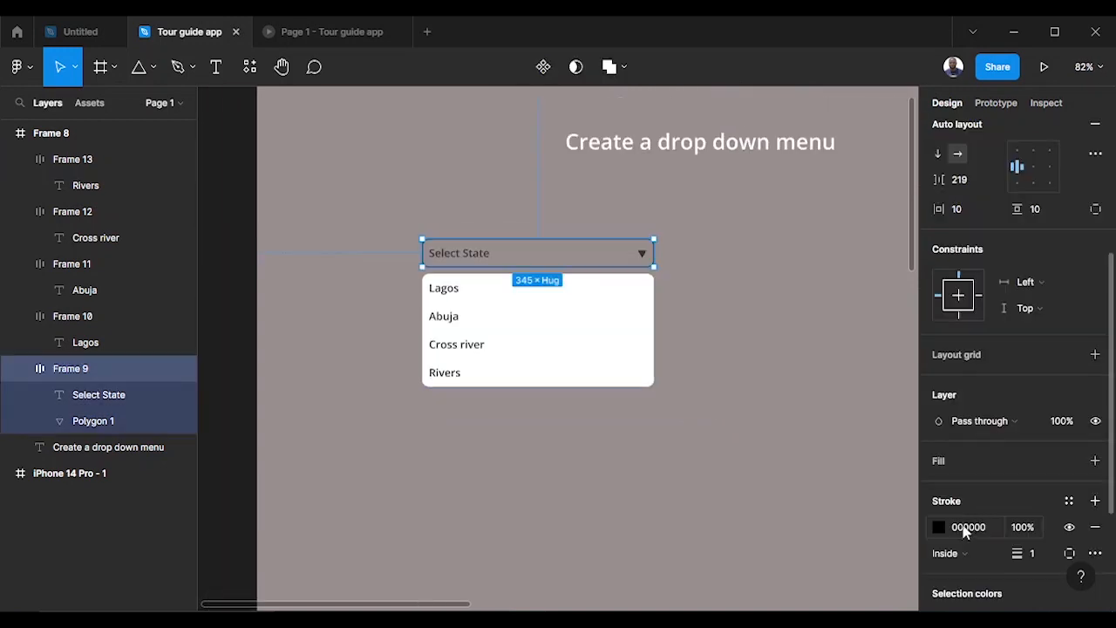
pyautogui.click(954, 458)
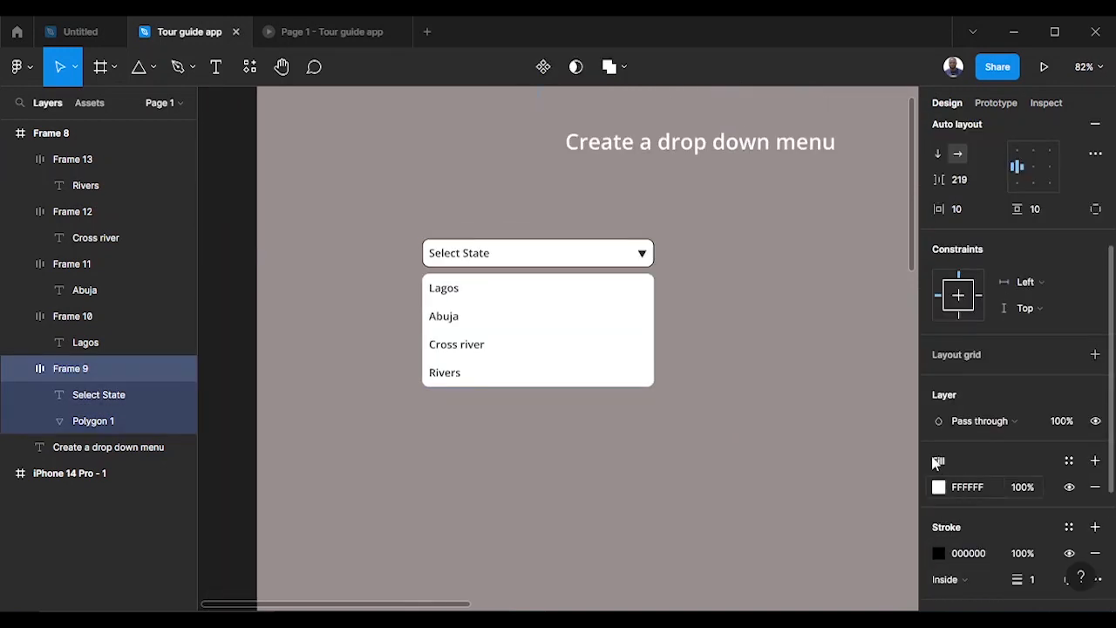
pyautogui.click(763, 265)
# Remove the black stroke from the Select State field.
pyautogui.click(590, 256)
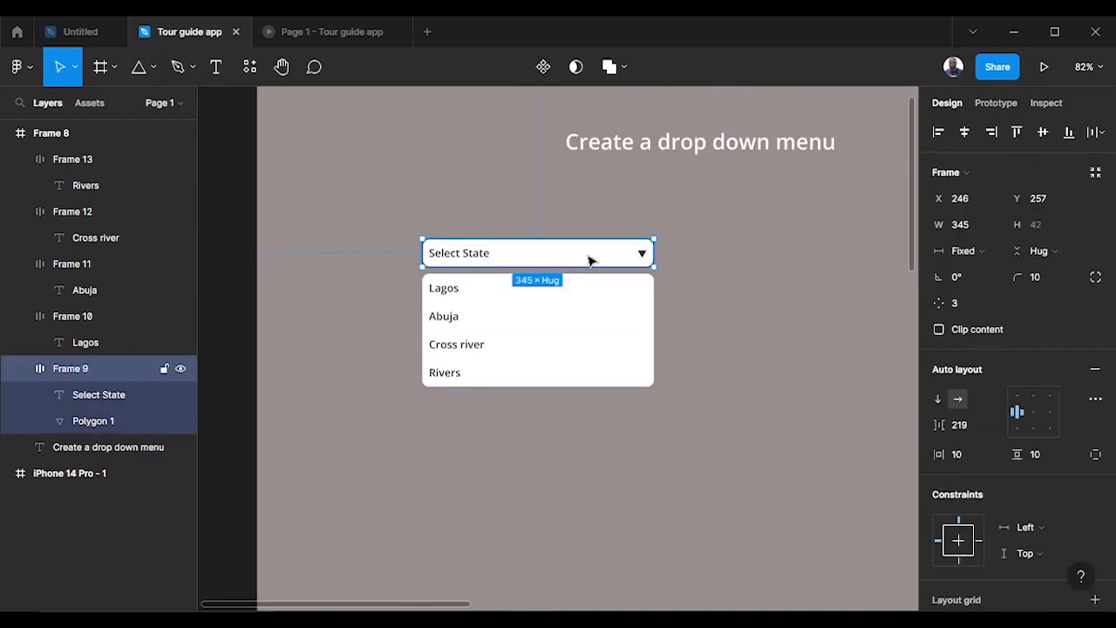
pyautogui.scroll(-5, 1031, 463)
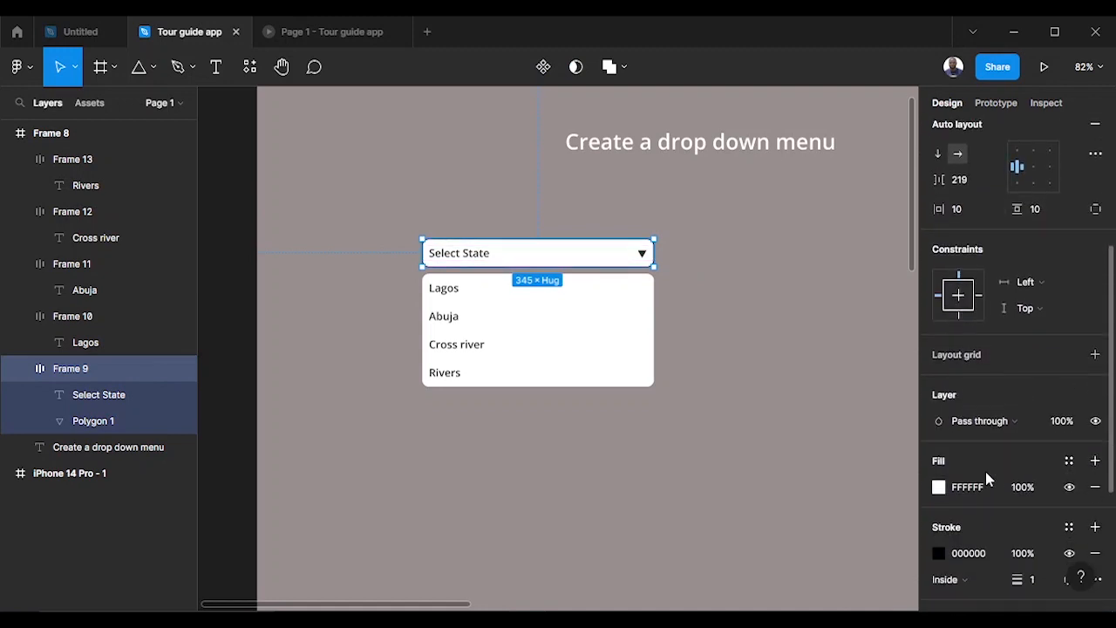
pyautogui.scroll(-2, 1046, 488)
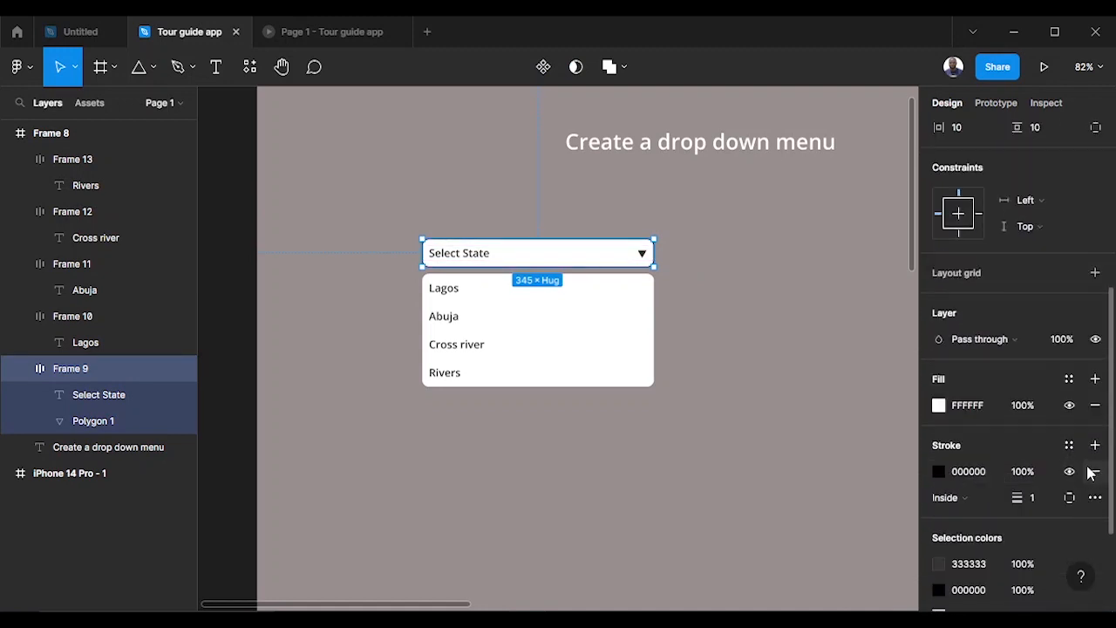
pyautogui.click(1090, 469)
pyautogui.click(754, 359)
# Name the row layers lagos state, abuja, cross river state and rivers state, and combine them with the Select State field into one component.
pyautogui.scroll(-1, 782, 351)
pyautogui.moveTo(401, 223); pyautogui.dragTo(430, 272)
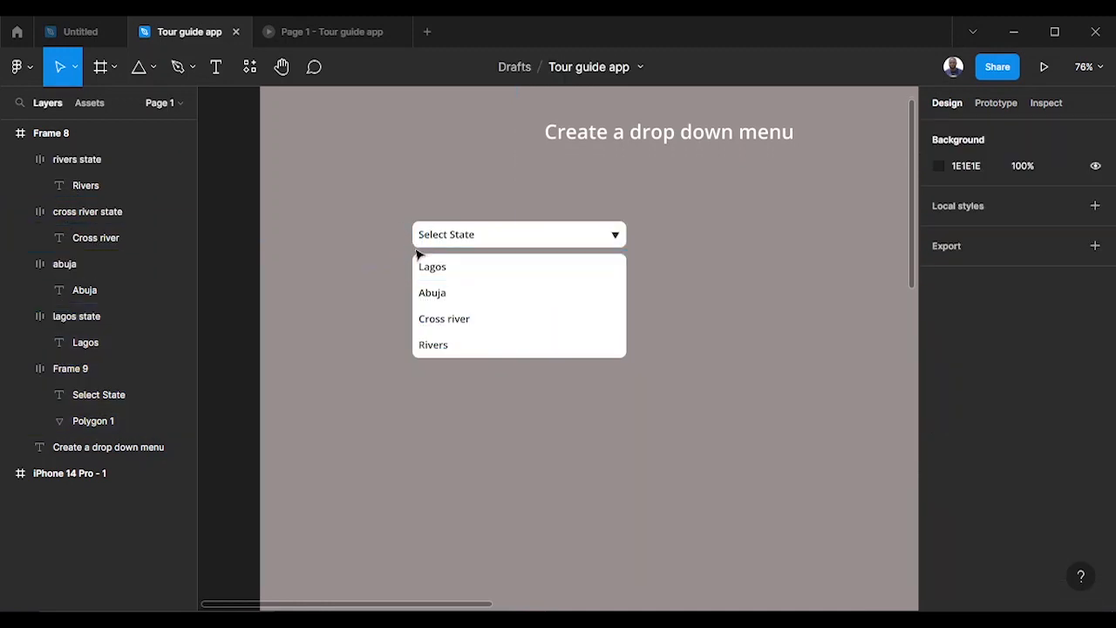
pyautogui.moveTo(388, 190); pyautogui.dragTo(655, 381)
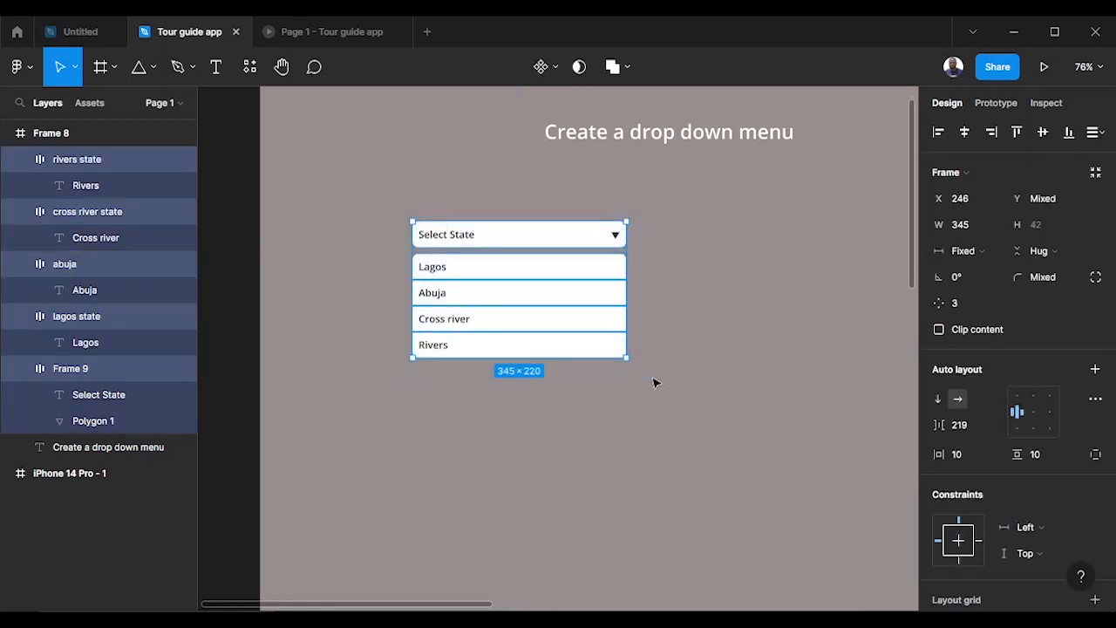
pyautogui.click(542, 68)
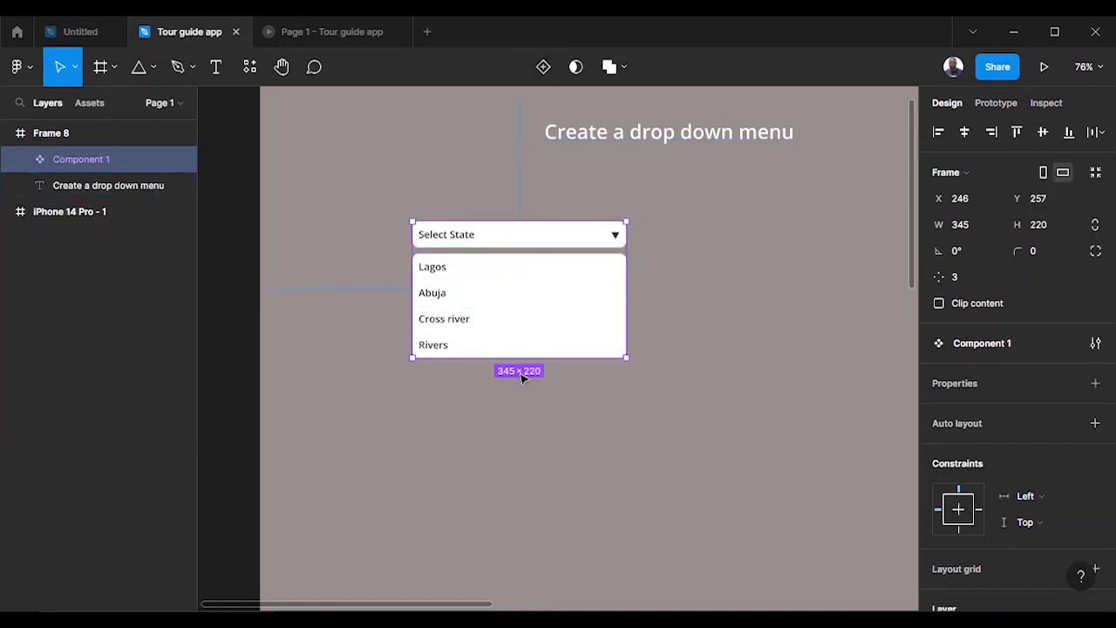
# Add a second variant to the drop-down component and move it further below the default one inside a lengthened component set.
pyautogui.click(545, 68)
pyautogui.scroll(-4, 703, 296)
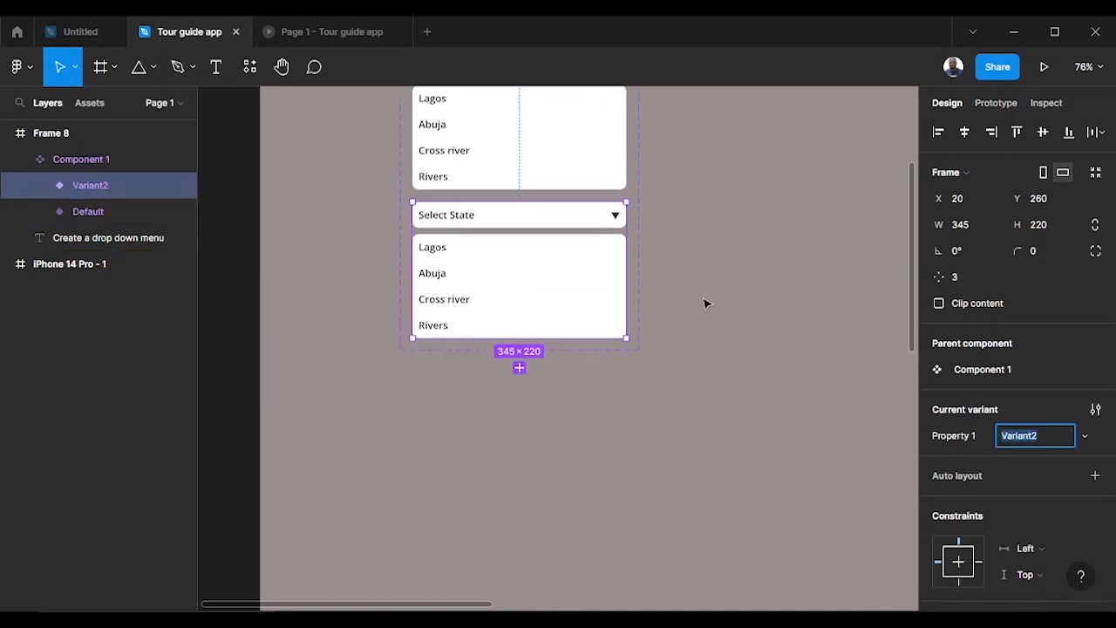
pyautogui.scroll(-2, 703, 296)
pyautogui.scroll(-3, 692, 302)
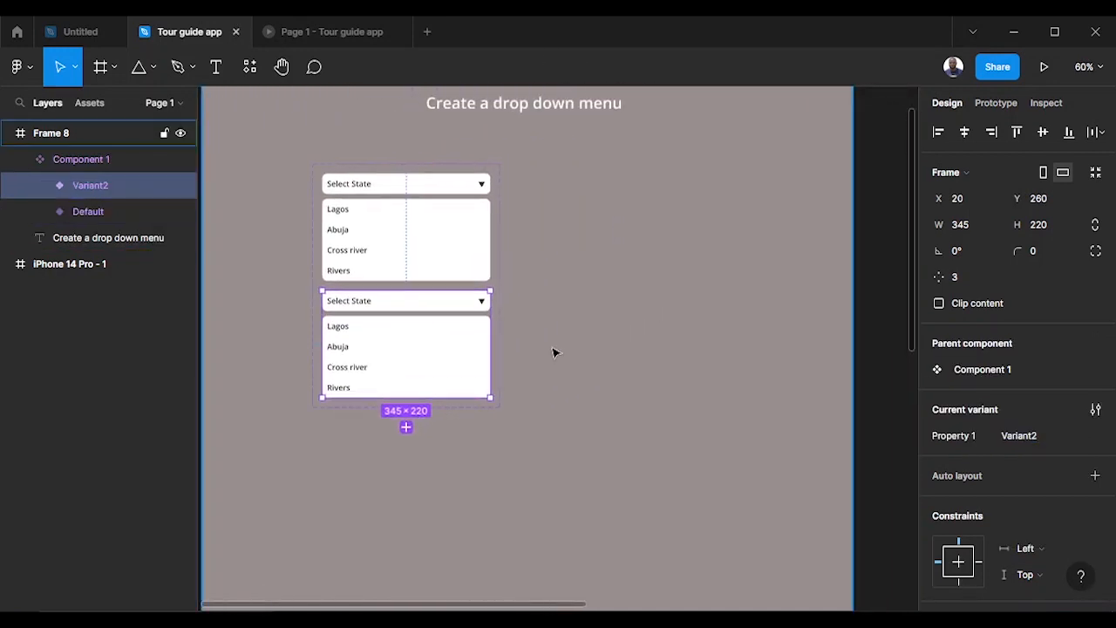
pyautogui.moveTo(408, 300); pyautogui.dragTo(408, 317)
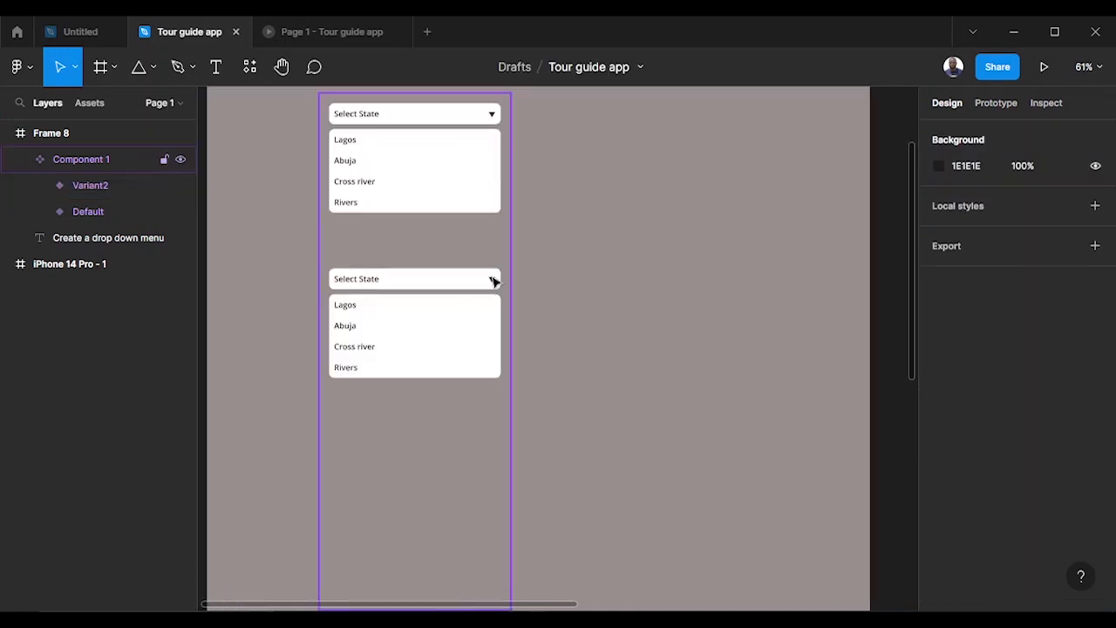
# Make the Select State text in the second variant fully transparent through its layer opacity.
pyautogui.click(373, 282)
pyautogui.click(372, 283)
pyautogui.click(372, 282)
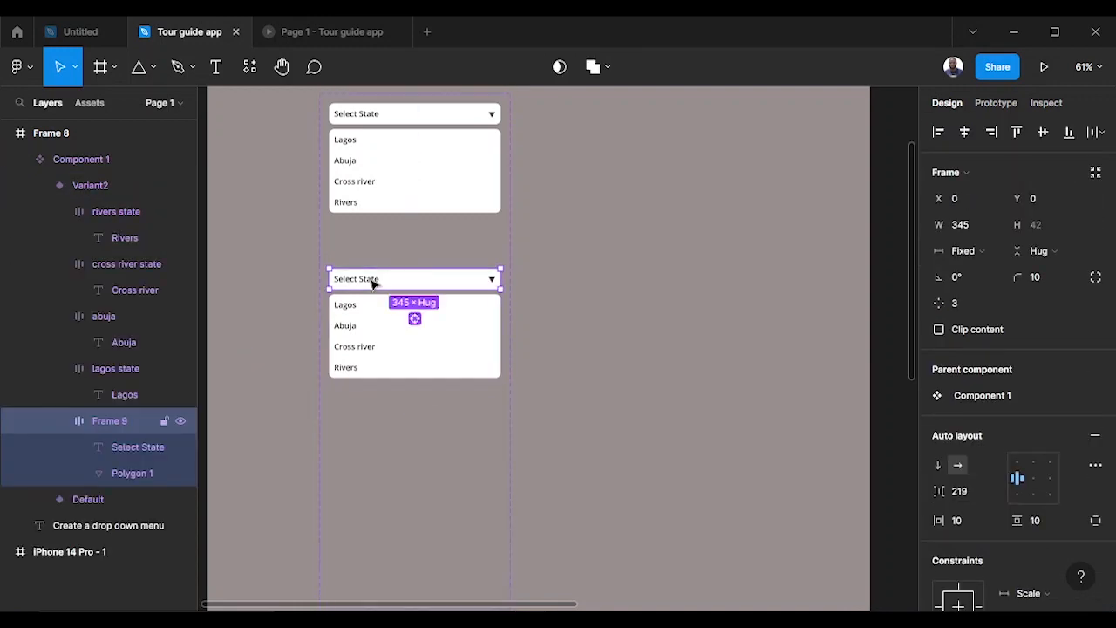
pyautogui.click(372, 283)
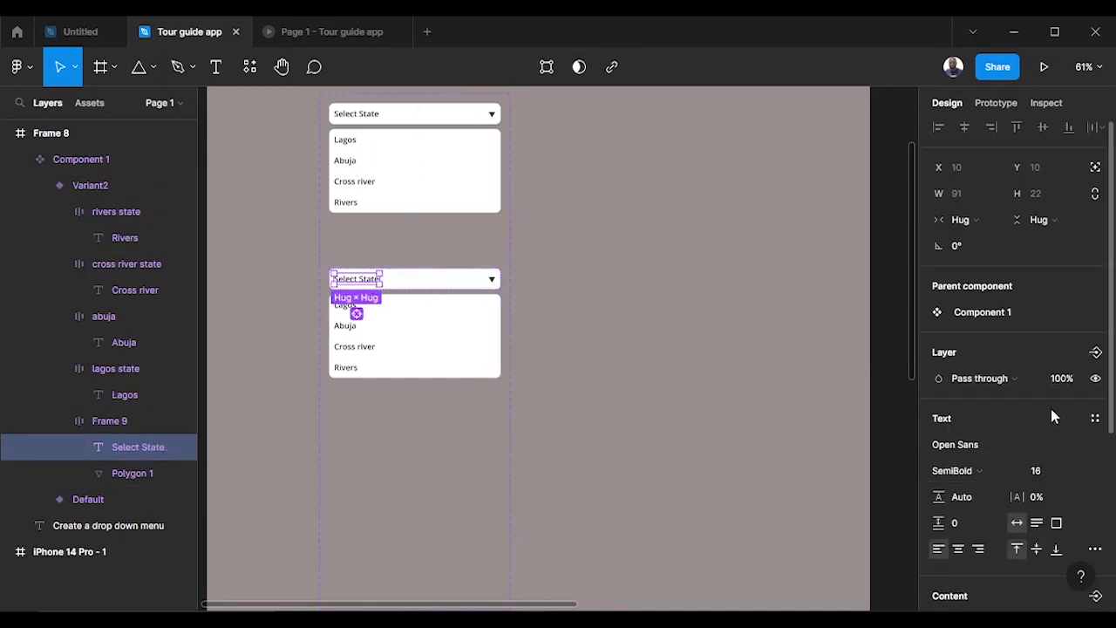
pyautogui.scroll(-2, 1050, 408)
pyautogui.click(1069, 301)
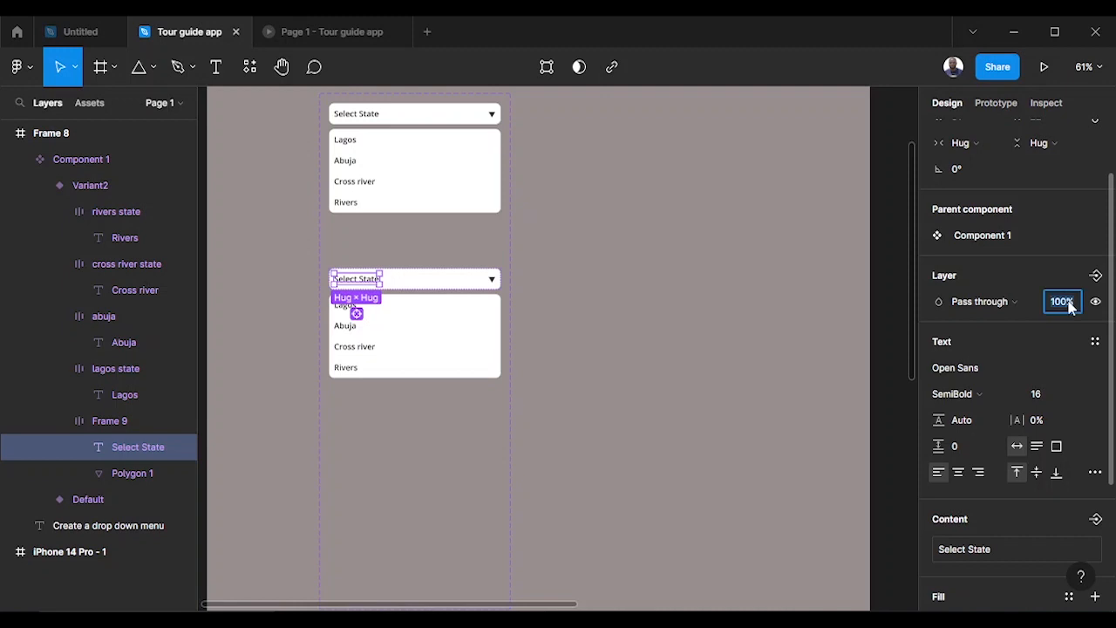
pyautogui.click(562, 353)
# Set the rotation of the triangle in the second variant's Select State field to 0°.
pyautogui.keyDown('ctrl'); pyautogui.click(492, 279); pyautogui.keyUp('ctrl')
pyautogui.click(966, 252)
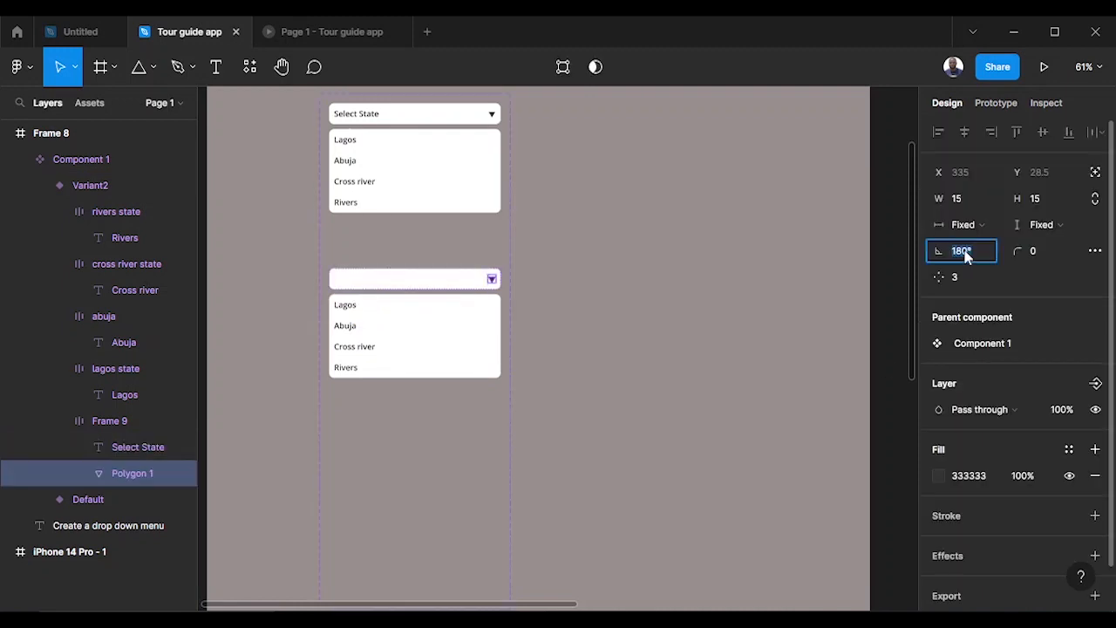
pyautogui.write('0')
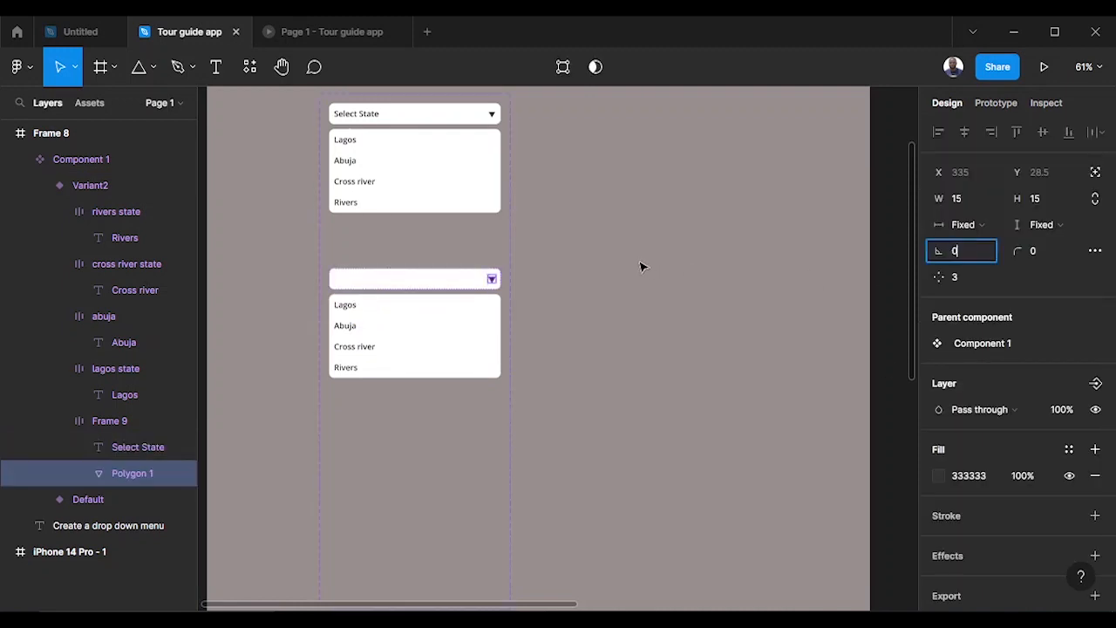
pyautogui.click(641, 267)
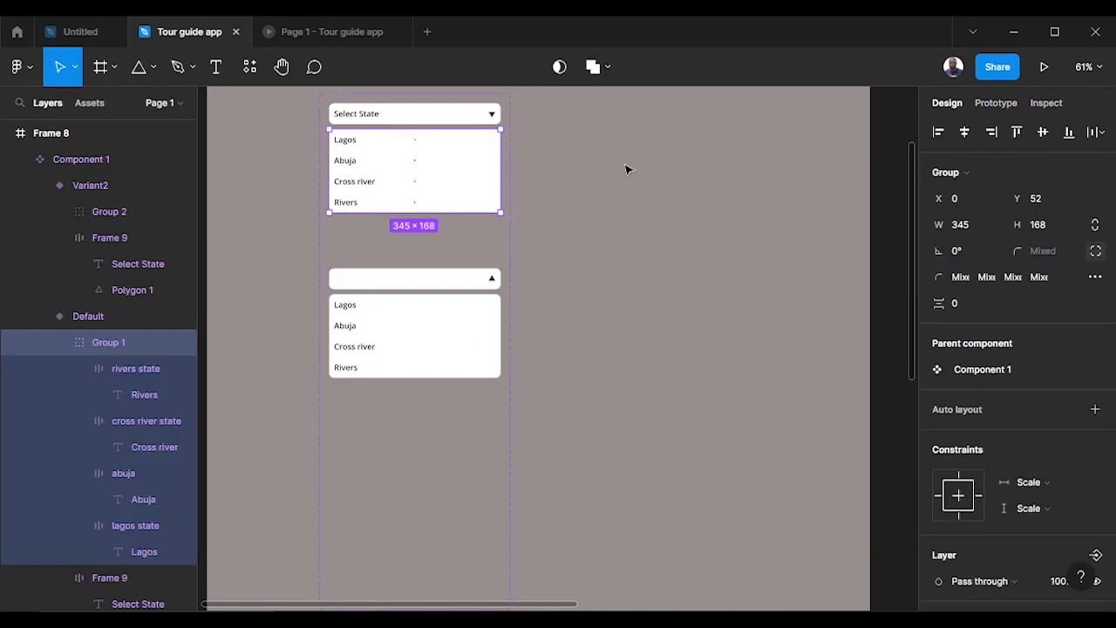
# Make the default variant's group of option rows fully transparent by setting its layer opacity to 0%.
pyautogui.click(627, 170)
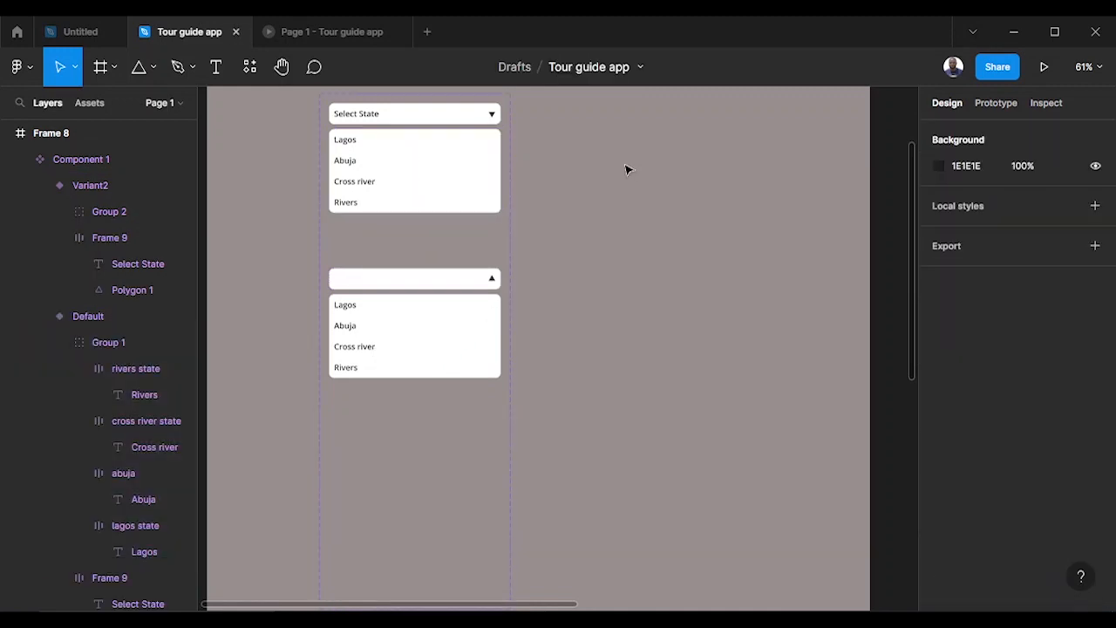
pyautogui.click(84, 345)
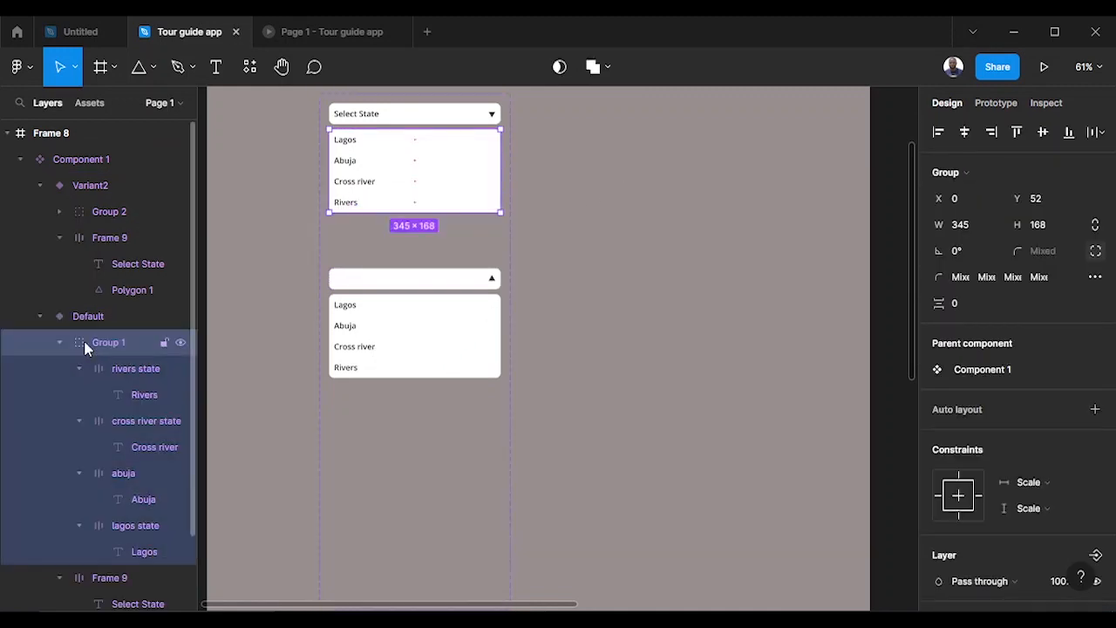
pyautogui.scroll(-4, 997, 373)
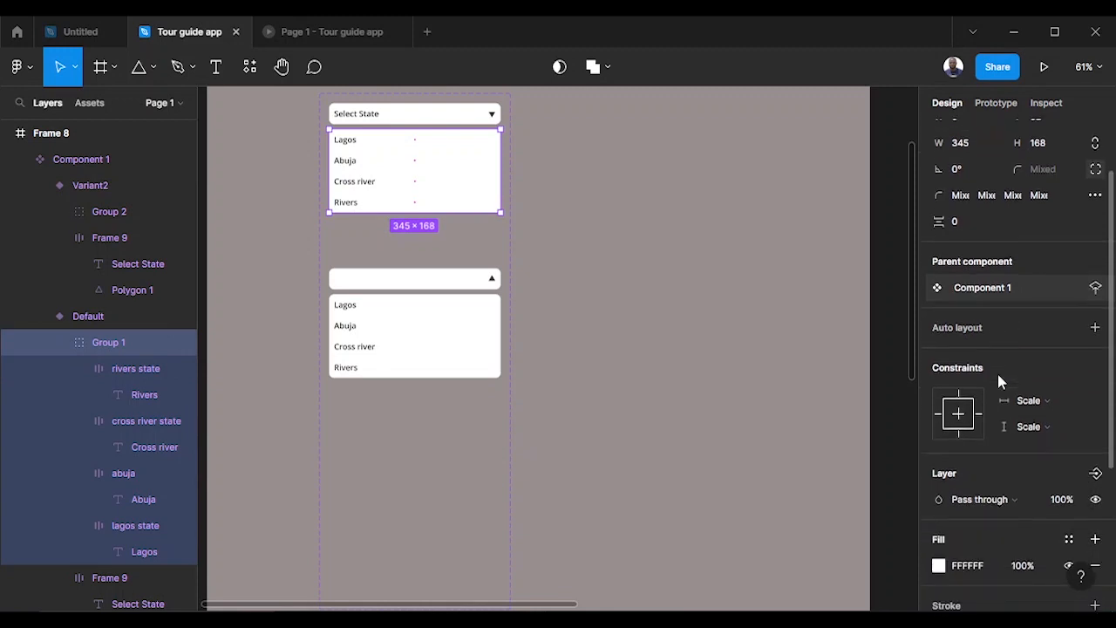
pyautogui.click(1062, 419)
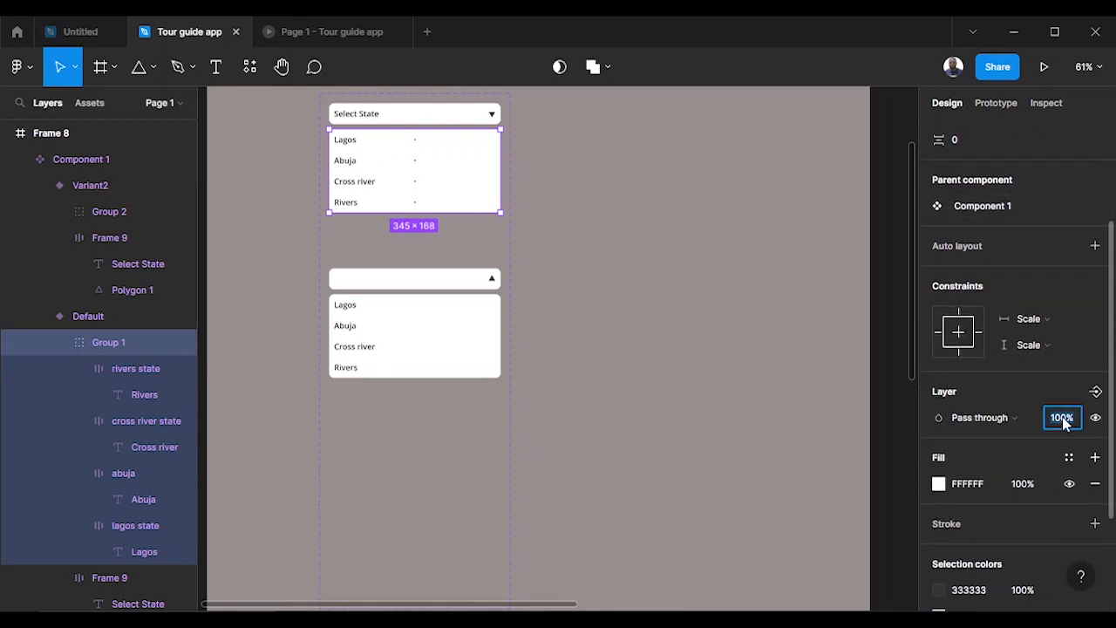
pyautogui.write('0')
# Duplicate the second variant three times, continuing down the component set.
pyautogui.click(612, 263)
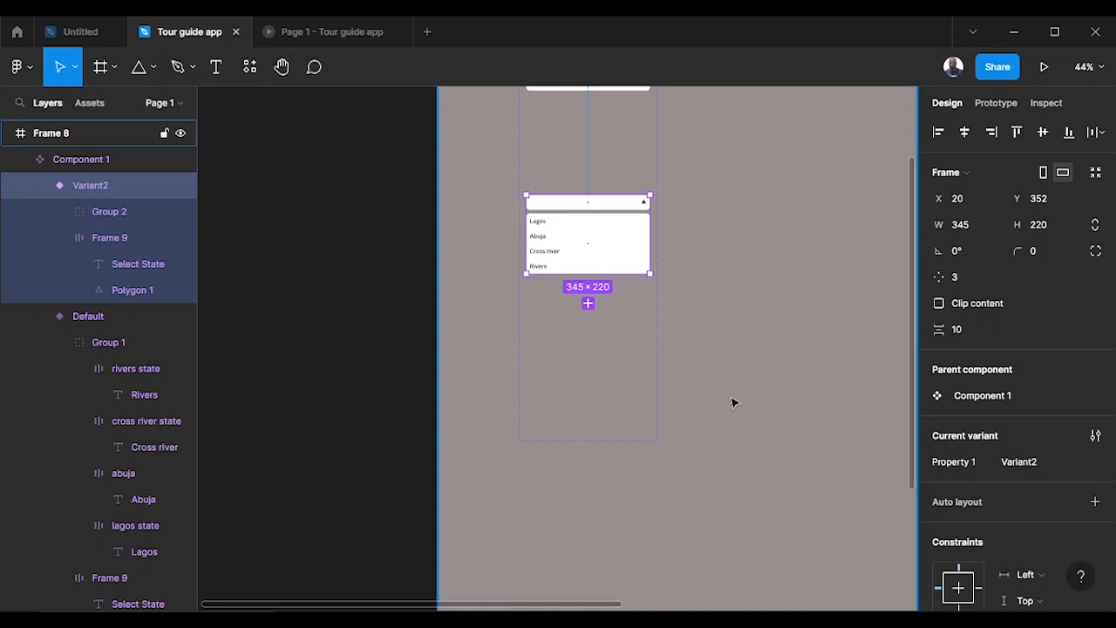
pyautogui.hotkey('ctrl', 'd')
pyautogui.hotkey('ctrl', 'd')
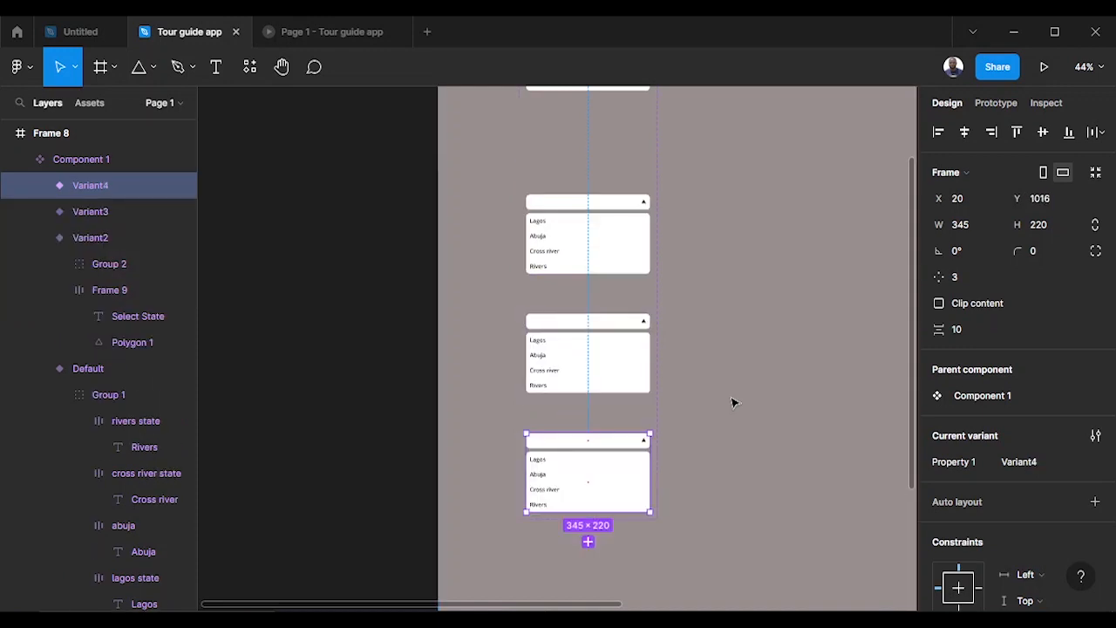
pyautogui.hotkey('ctrl', 'd')
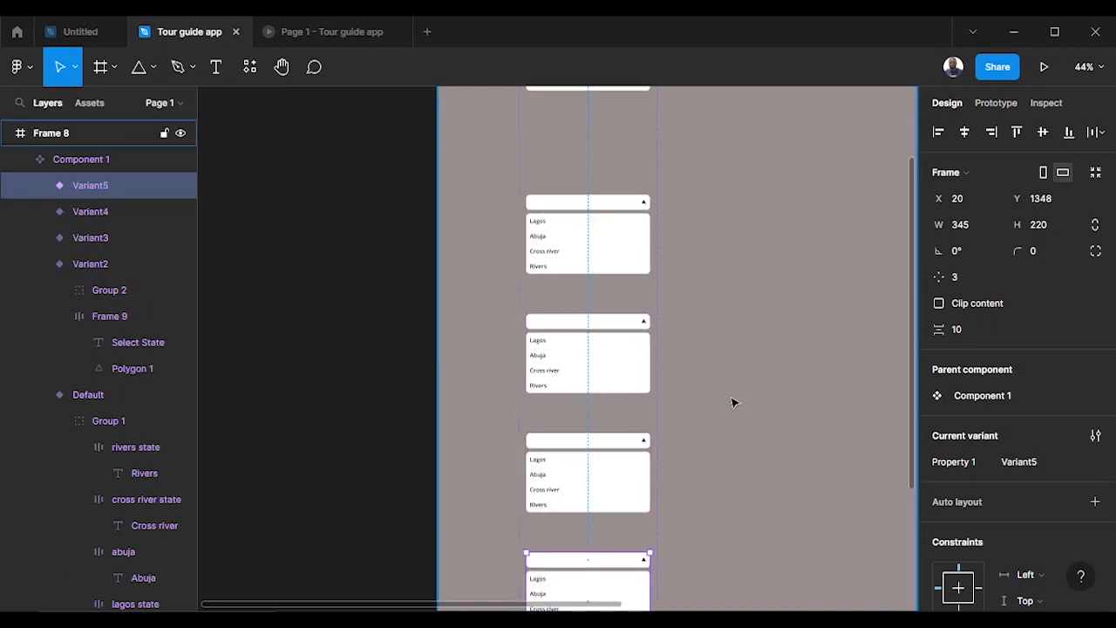
# Set the layer opacity of the abuja, cross river state and rivers state rows in the third variant to 0%.
pyautogui.press('Tab')
pyautogui.press('Tab')
pyautogui.press('Return')
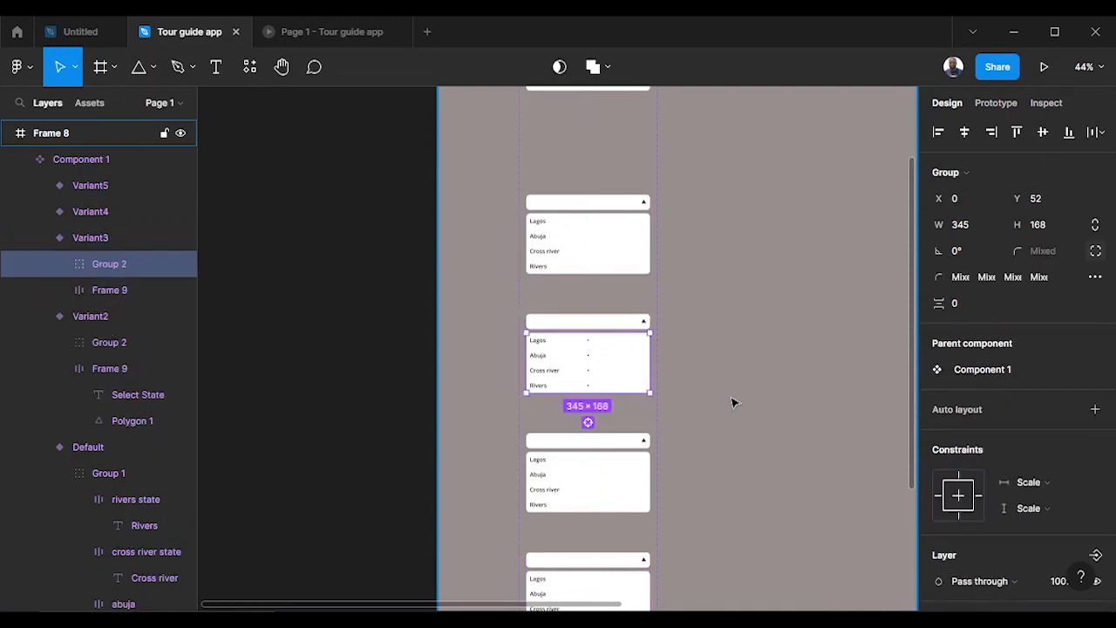
pyautogui.press('Return')
pyautogui.hotkey('shift', 'Tab')
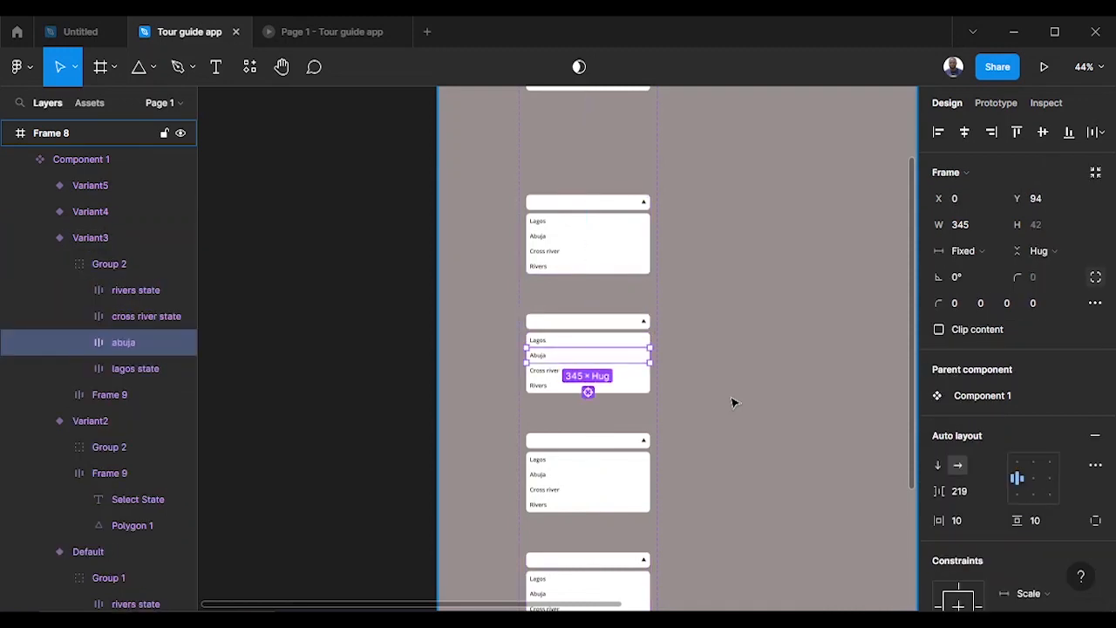
pyautogui.hotkey('ctrl', 'z')
pyautogui.hotkey('ctrl', 'shift', 'z')
pyautogui.hotkey('ctrl', 'shift', 'z')
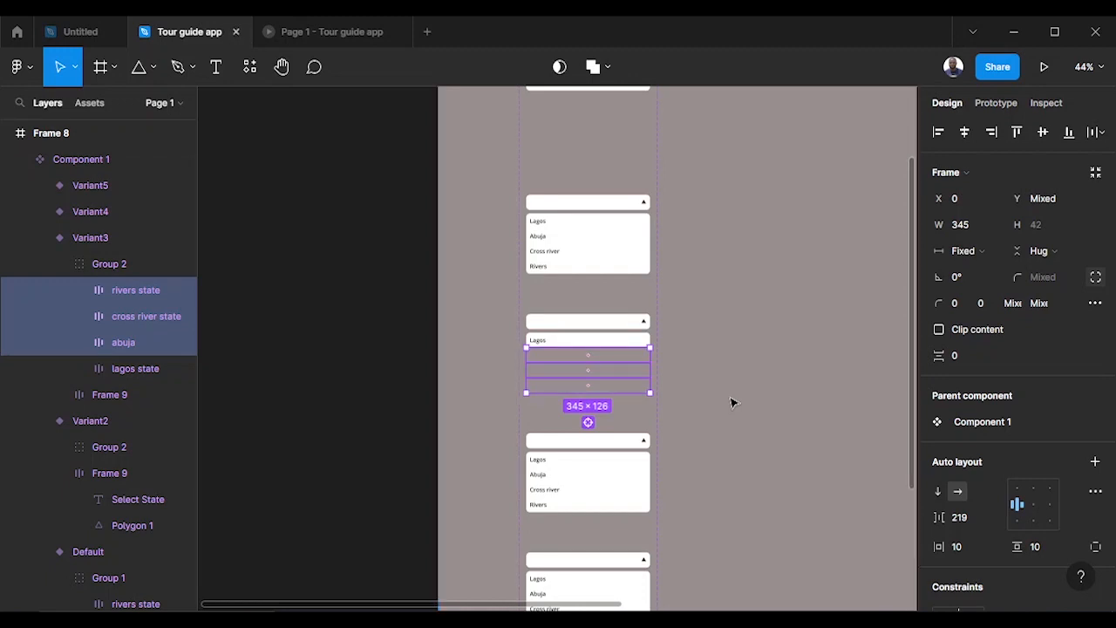
pyautogui.hotkey('ctrl', 'z')
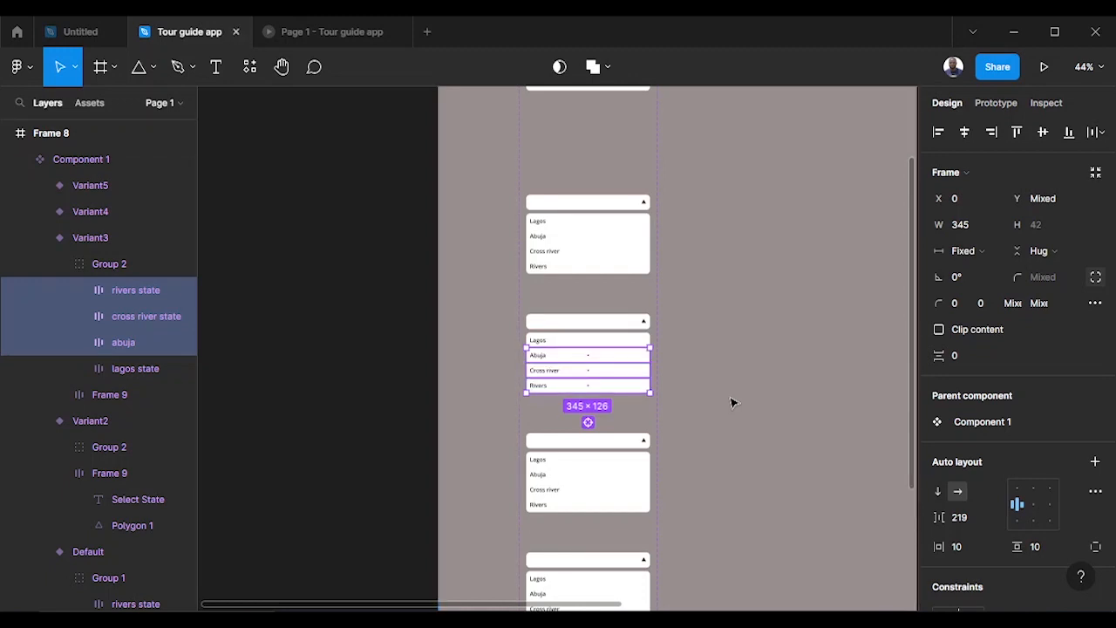
pyautogui.scroll(3, 731, 404)
pyautogui.scroll(5, 712, 366)
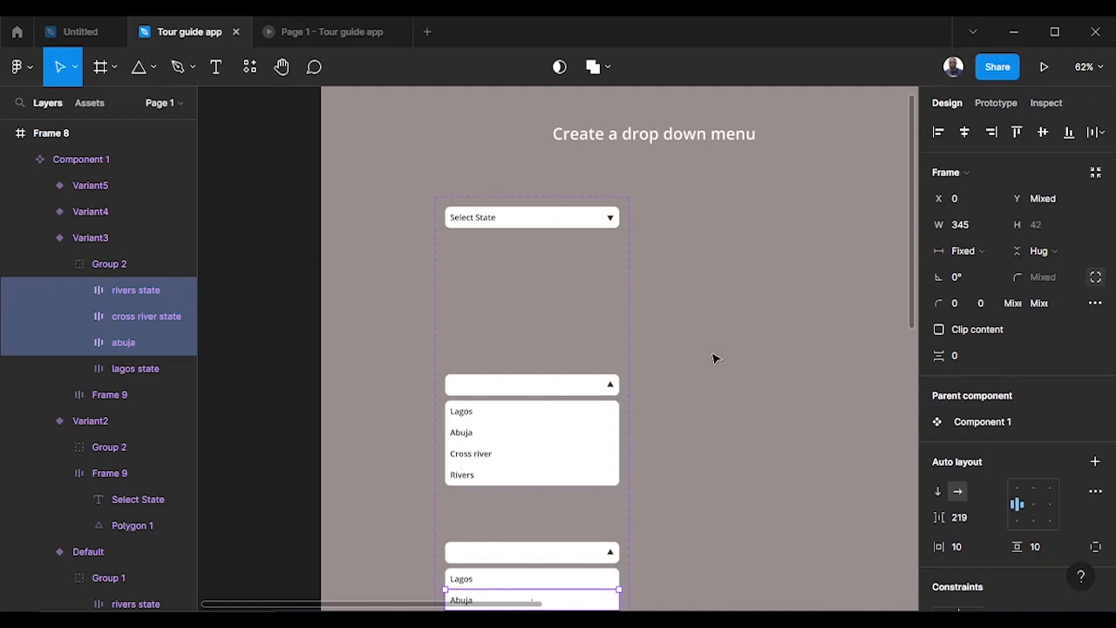
pyautogui.scroll(-4, 713, 359)
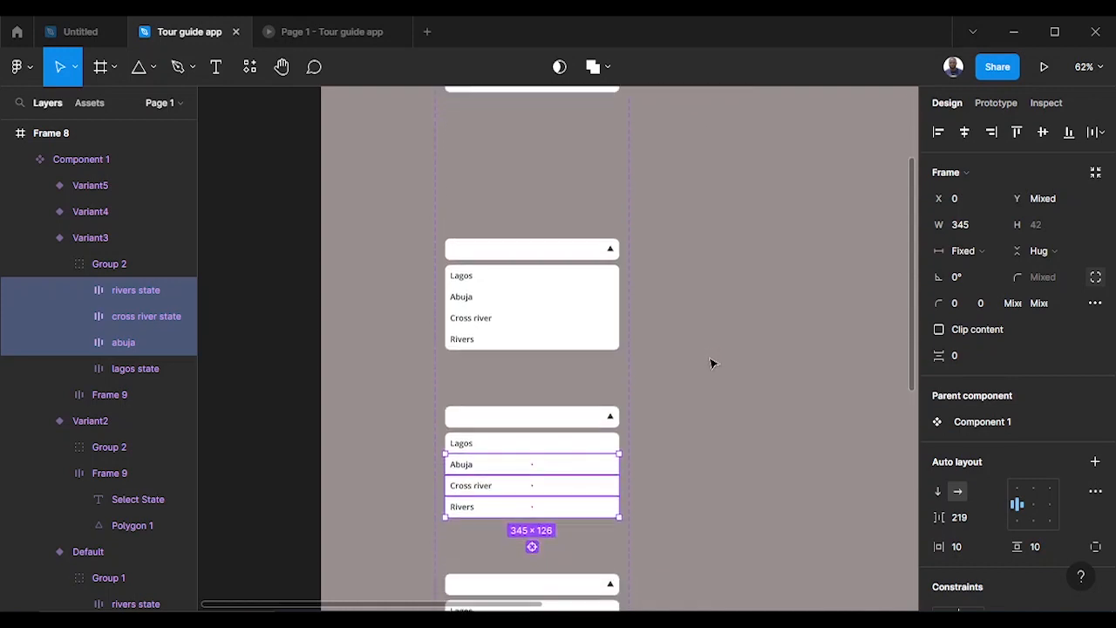
pyautogui.scroll(-1, 711, 365)
pyautogui.scroll(3, 691, 435)
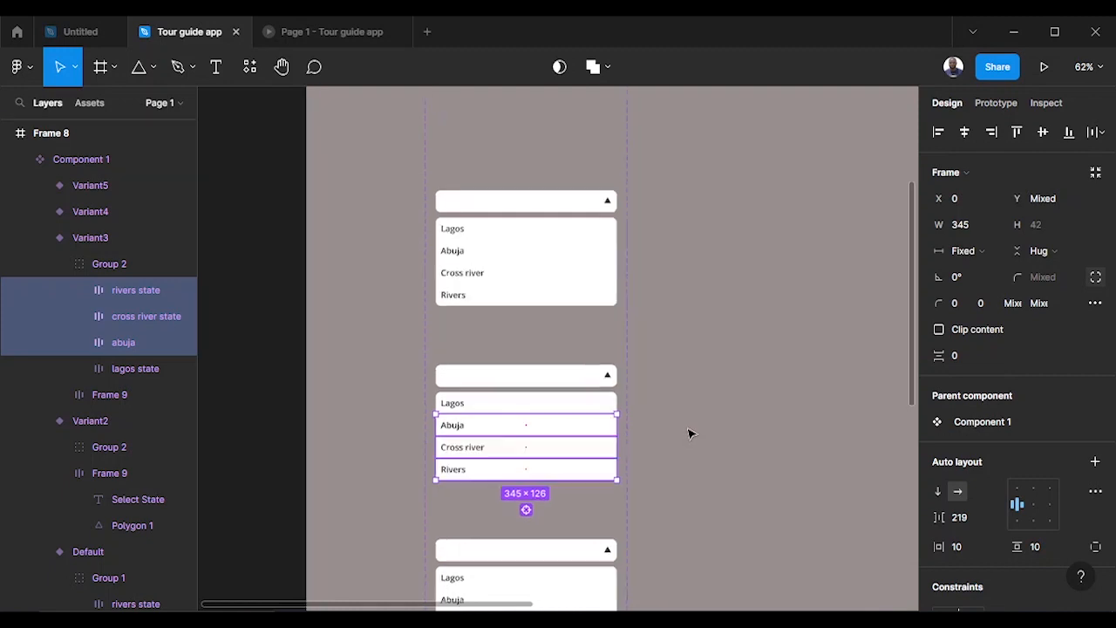
pyautogui.moveTo(673, 462); pyautogui.dragTo(695, 370)
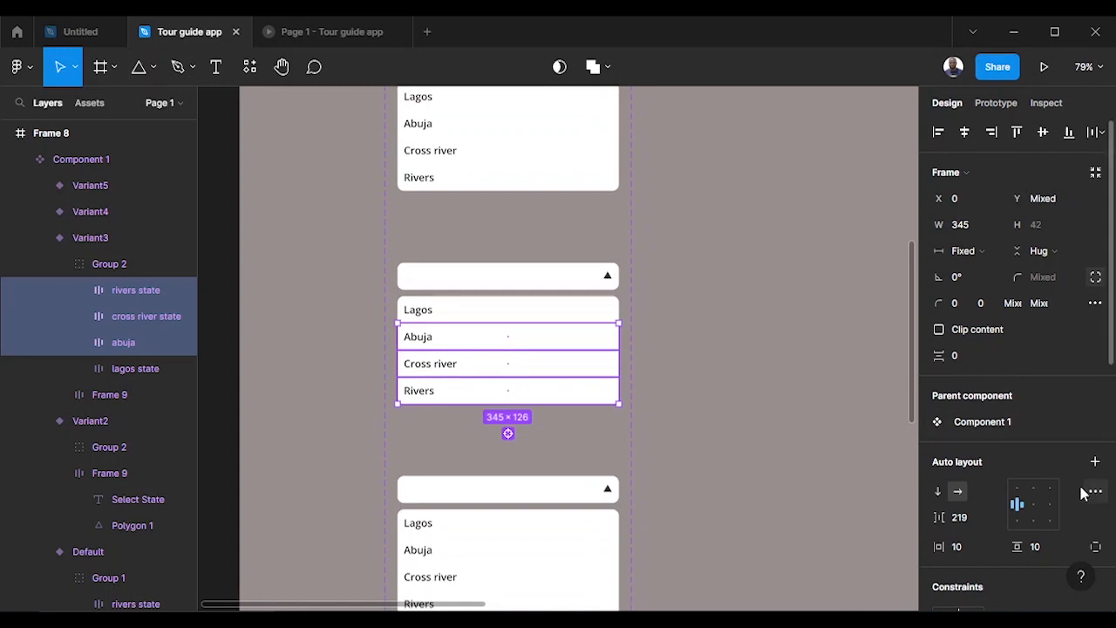
pyautogui.scroll(-4, 999, 478)
pyautogui.click(1055, 433)
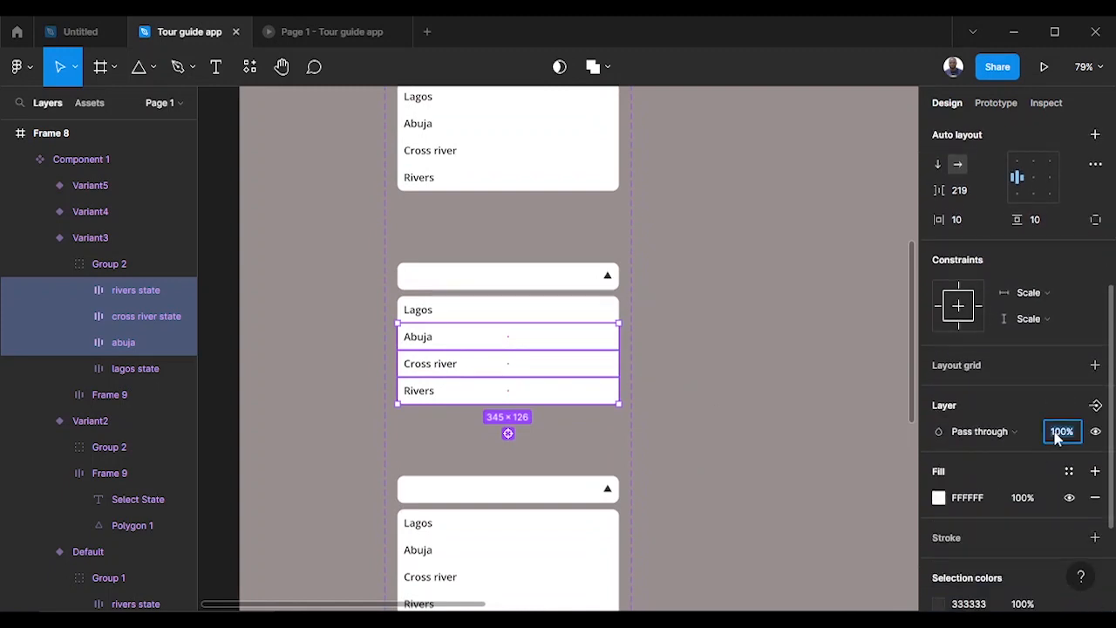
pyautogui.write('0')
pyautogui.click(739, 376)
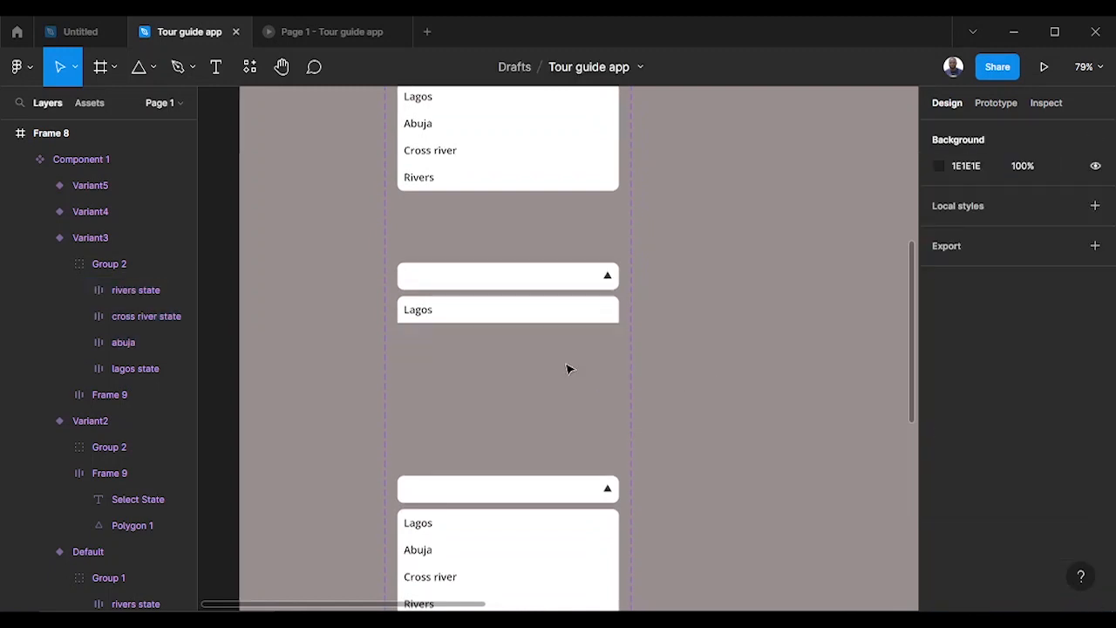
# Remove the white fill from the lagos state row in the third variant.
pyautogui.click(471, 315)
pyautogui.doubleClick(471, 314)
pyautogui.doubleClick(471, 315)
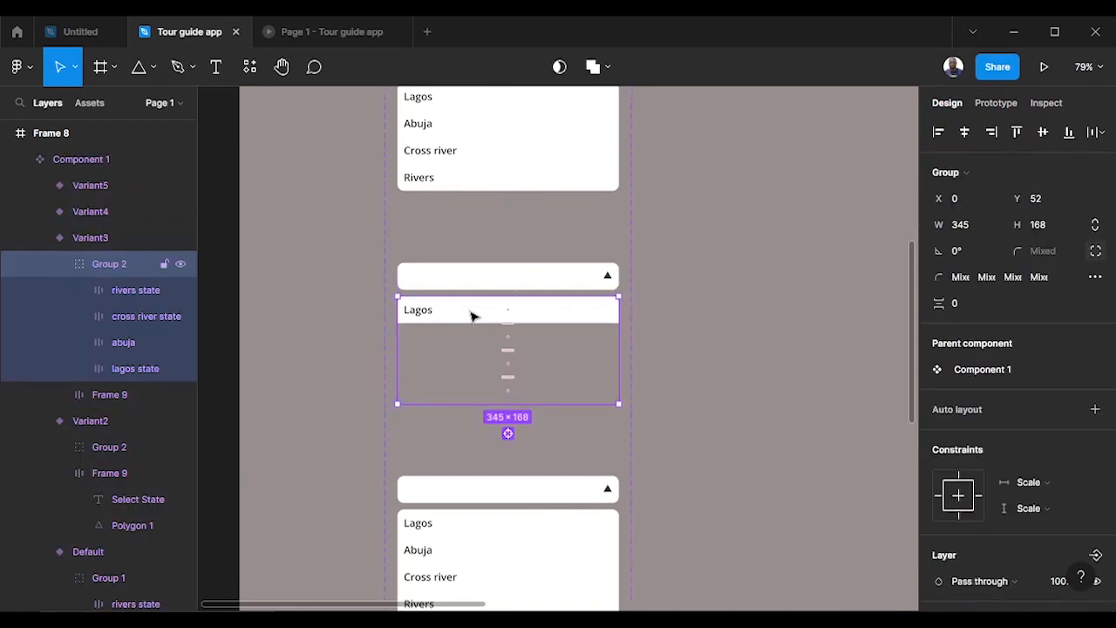
pyautogui.doubleClick(471, 314)
pyautogui.scroll(-4, 1083, 494)
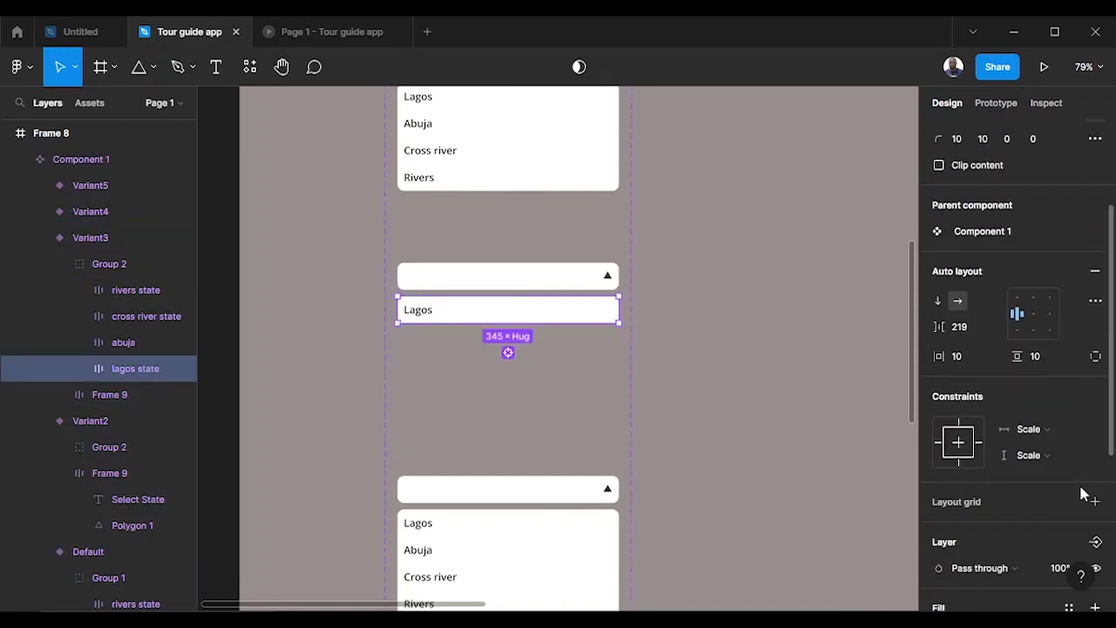
pyautogui.scroll(-2, 1083, 495)
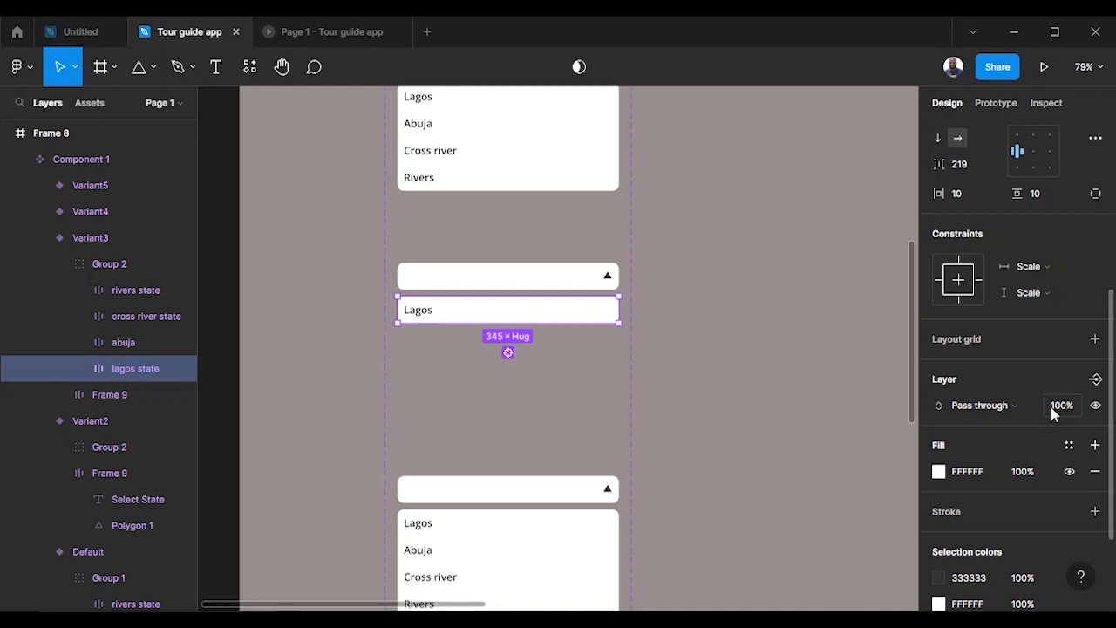
pyautogui.click(1096, 471)
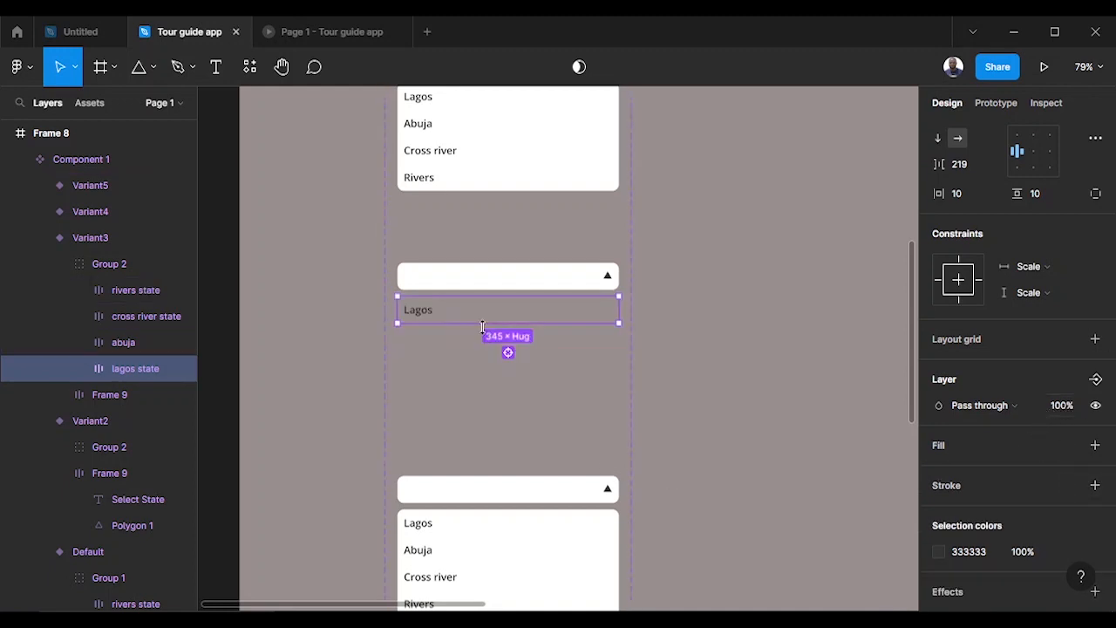
# Move the third variant's option group up until the Lagos row lies exactly over the empty Select State field.
pyautogui.click(113, 268)
pyautogui.press('Up')
pyautogui.press('Up')
pyautogui.press('Up')
pyautogui.press('Up')
pyautogui.press('Up')
pyautogui.press('Up')
pyautogui.press('Up')
pyautogui.press('Up')
pyautogui.press('Up')
pyautogui.press('Up')
pyautogui.press('Up')
pyautogui.press('Up')
pyautogui.press('Up')
pyautogui.press('Up')
pyautogui.press('Up')
pyautogui.press('Up')
pyautogui.press('Up')
pyautogui.press('Up')
pyautogui.press('Up')
pyautogui.press('Up')
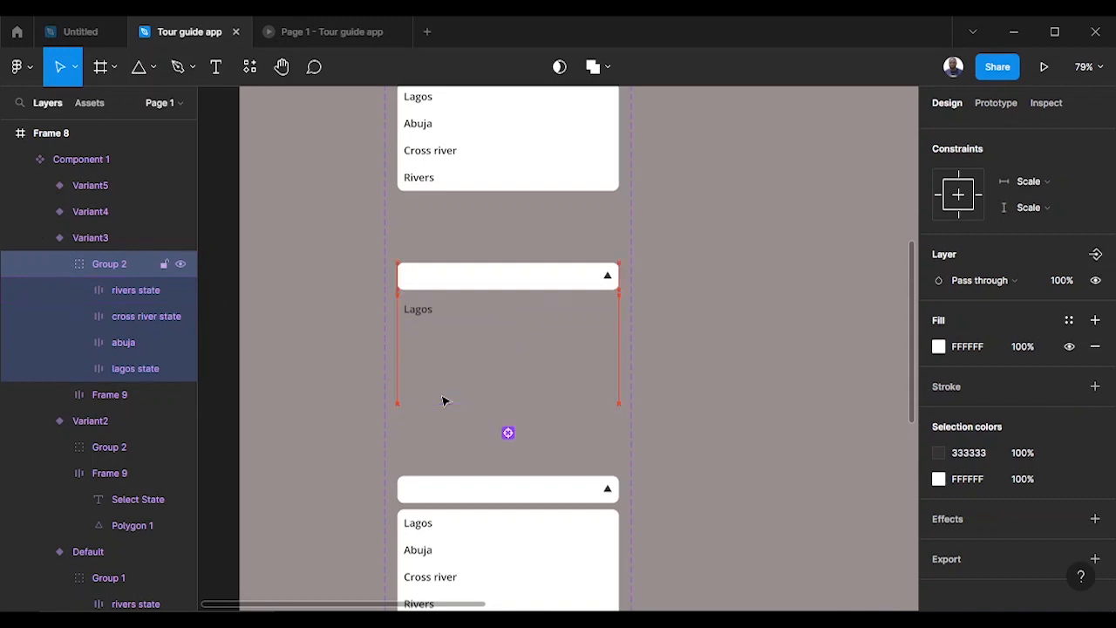
pyautogui.press('Up')
pyautogui.press('Up')
pyautogui.press('Up')
pyautogui.press('Up')
pyautogui.press('Up')
pyautogui.press('Up')
pyautogui.press('Up')
pyautogui.press('Up')
pyautogui.press('Up')
pyautogui.press('Up')
pyautogui.press('Up')
pyautogui.press('Up')
pyautogui.press('Up')
pyautogui.press('Up')
pyautogui.press('Up')
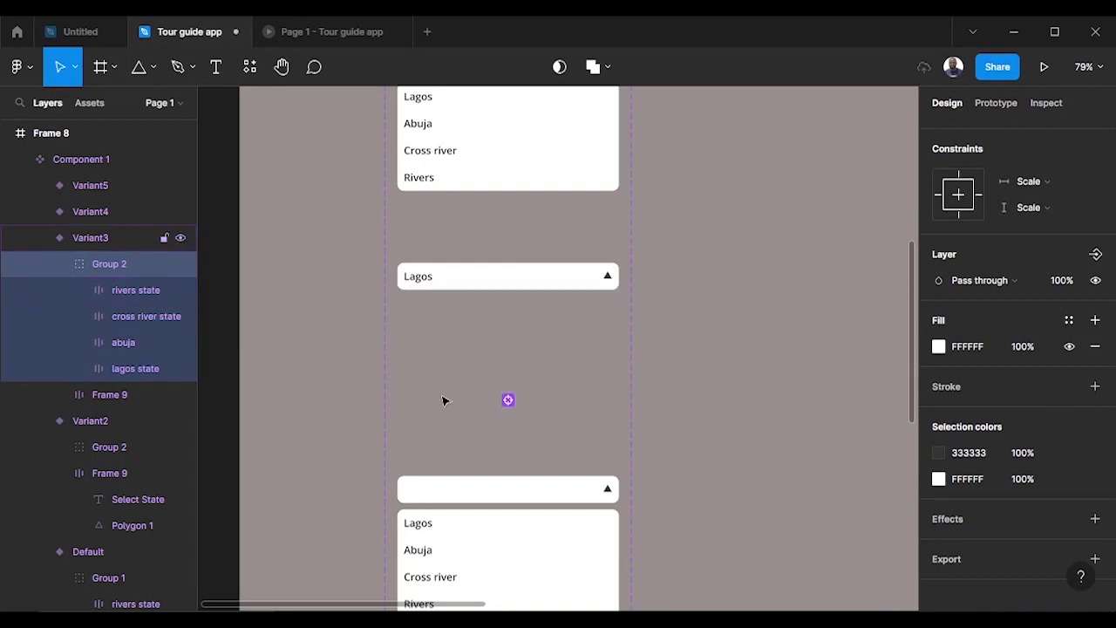
pyautogui.press('Up')
pyautogui.doubleClick(418, 285)
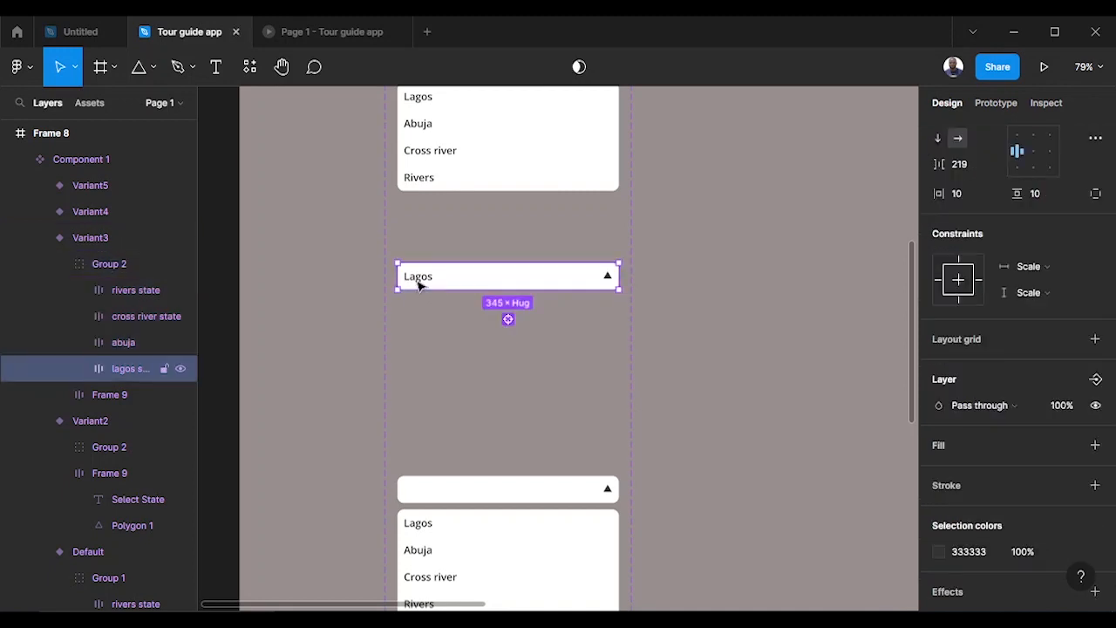
pyautogui.doubleClick(418, 284)
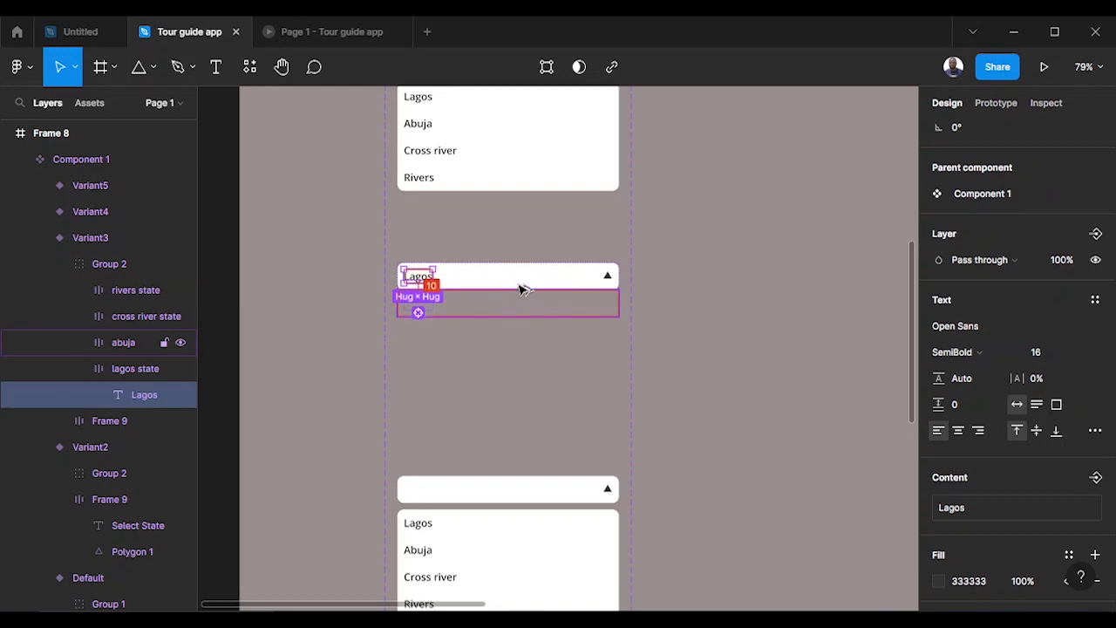
pyautogui.click(721, 351)
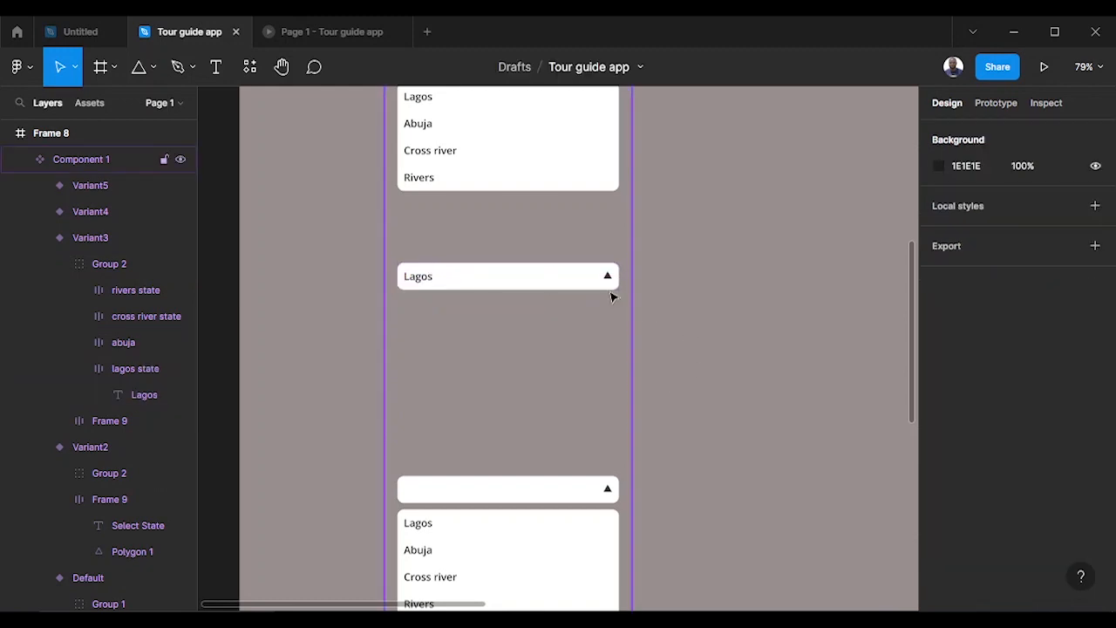
# Delete the triangle from the Select State field of the third variant.
pyautogui.click(610, 281)
pyautogui.doubleClick(611, 281)
pyautogui.doubleClick(610, 281)
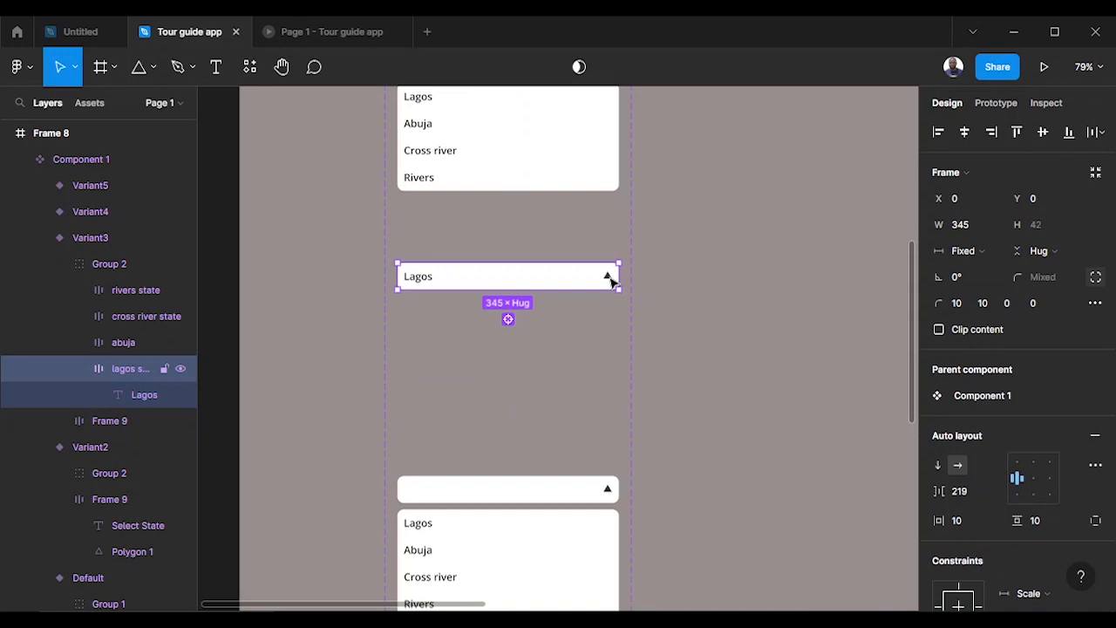
pyautogui.click(59, 421)
pyautogui.click(123, 475)
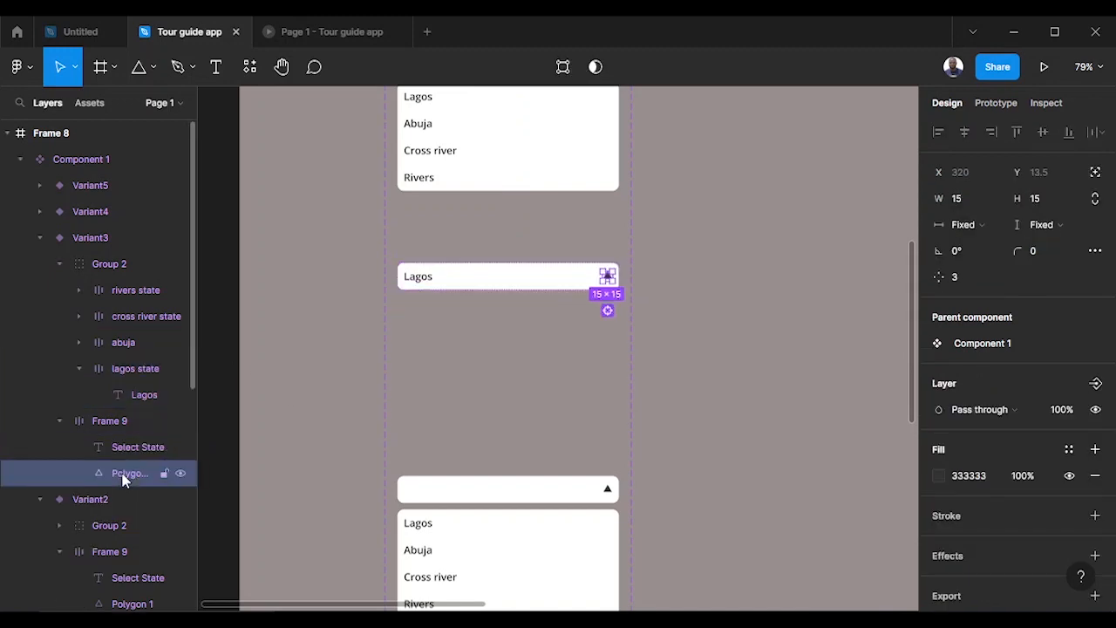
pyautogui.click(456, 434)
# Delete the triangle from the Select State field of the fourth variant.
pyautogui.scroll(-3, 705, 349)
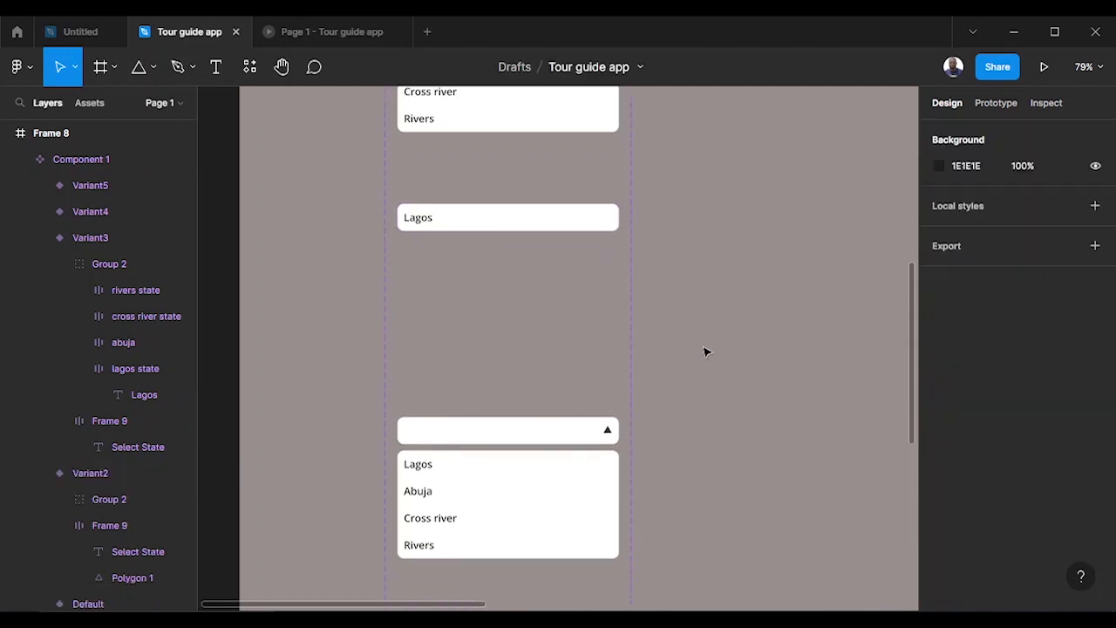
pyautogui.click(608, 392)
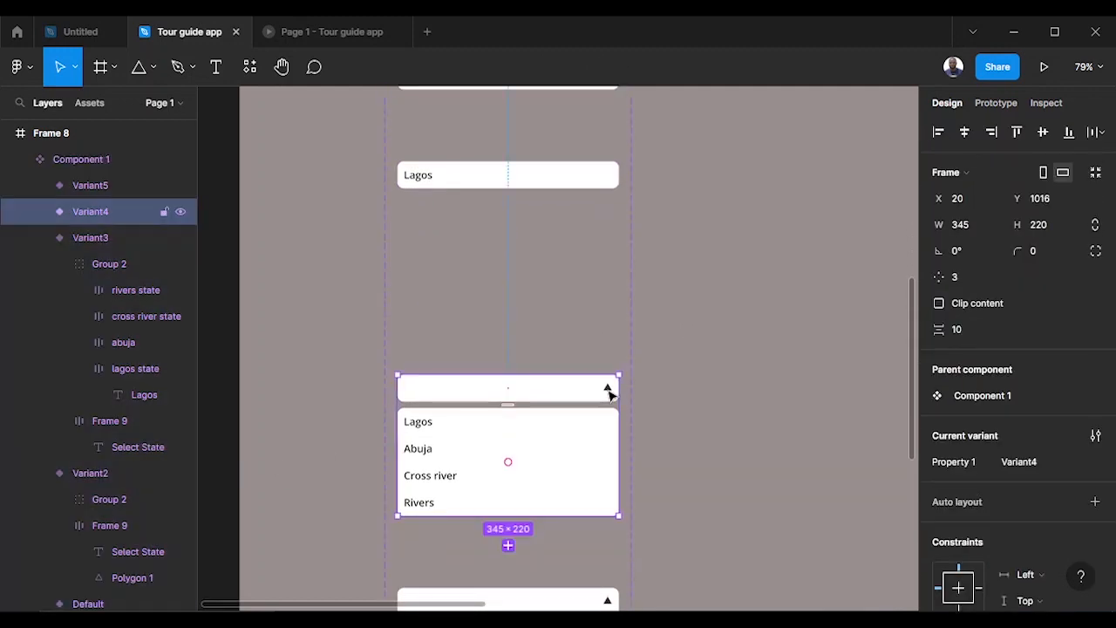
pyautogui.doubleClick(608, 392)
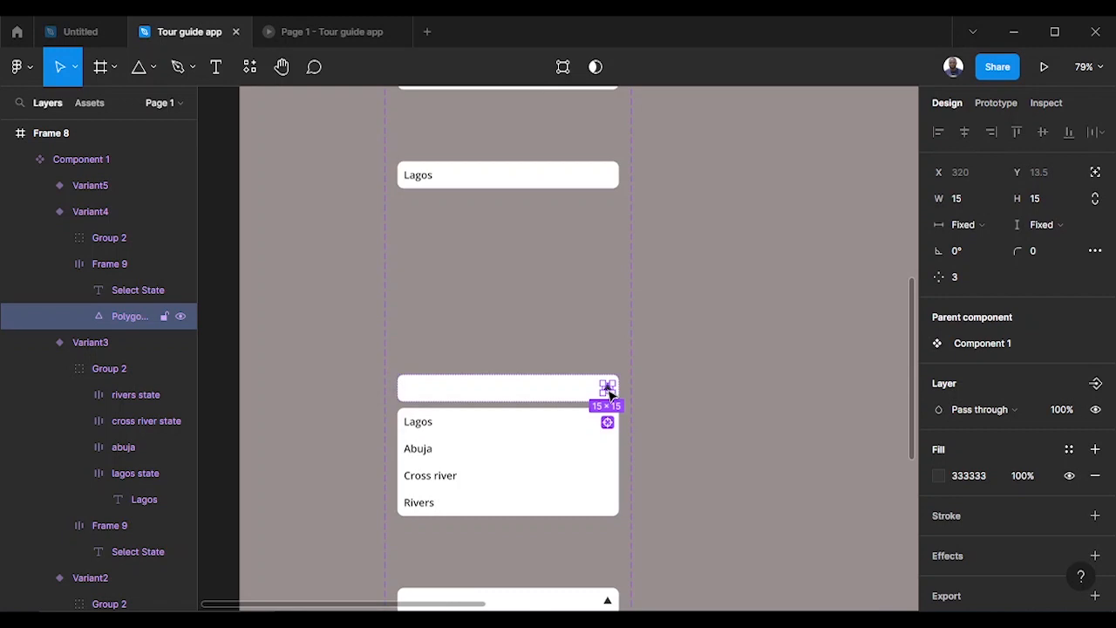
pyautogui.click(700, 431)
# Hide the lagos state row inside the fourth variant's option group.
pyautogui.click(459, 436)
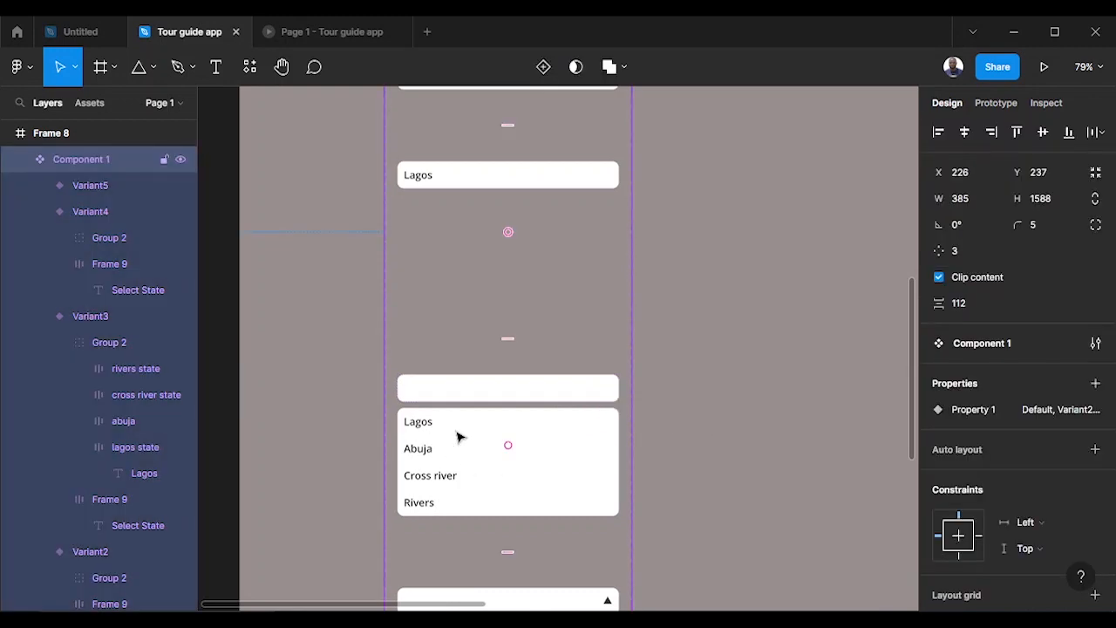
pyautogui.click(460, 436)
pyautogui.click(460, 436)
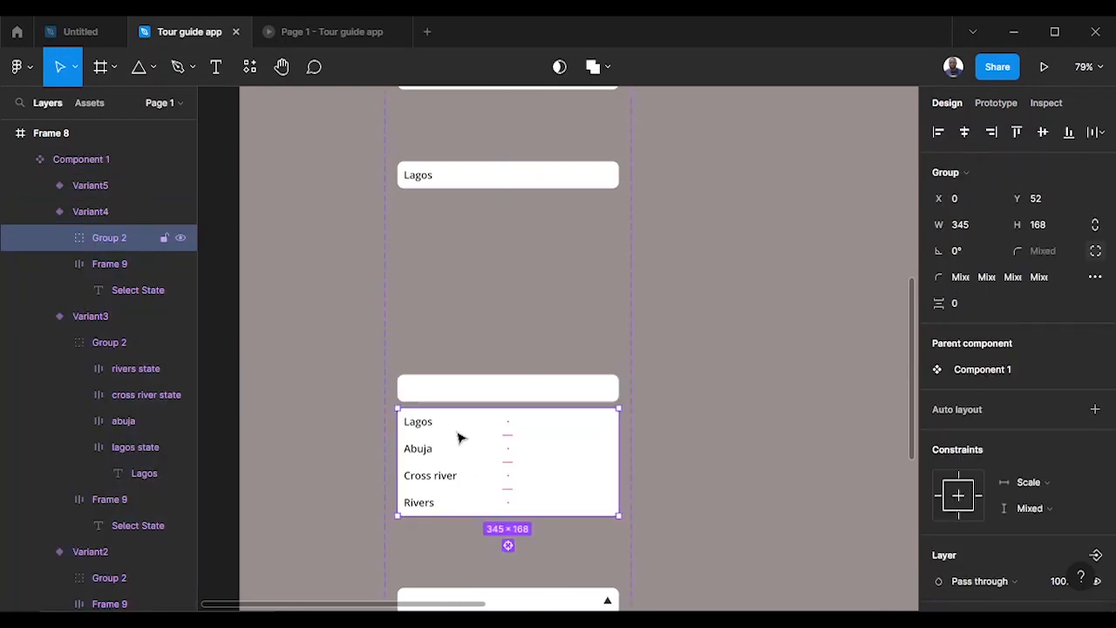
pyautogui.click(459, 436)
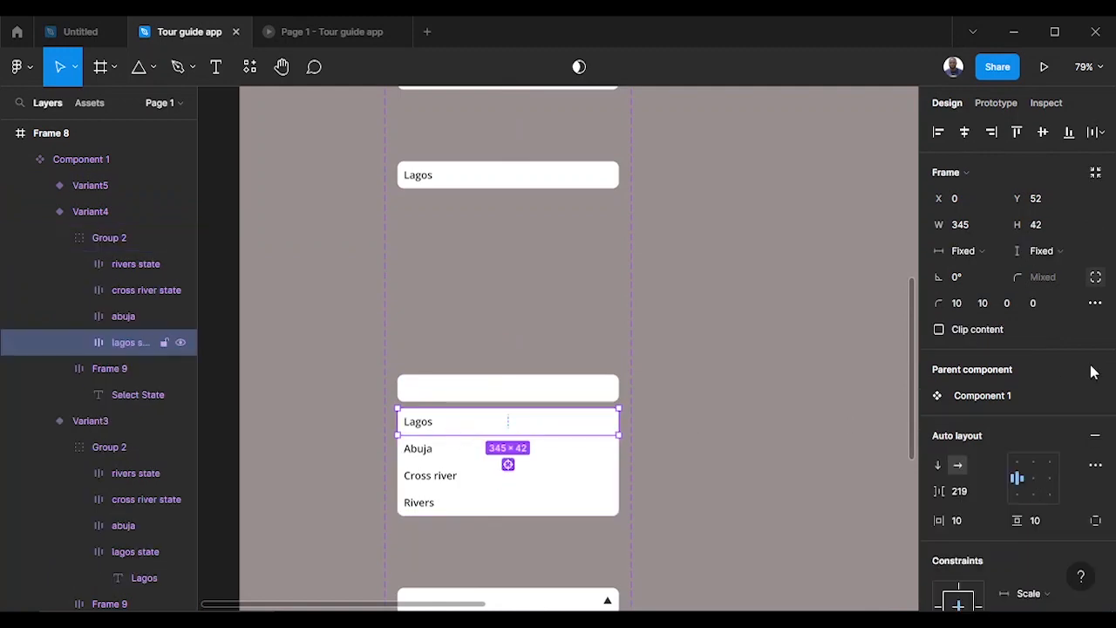
pyautogui.click(181, 343)
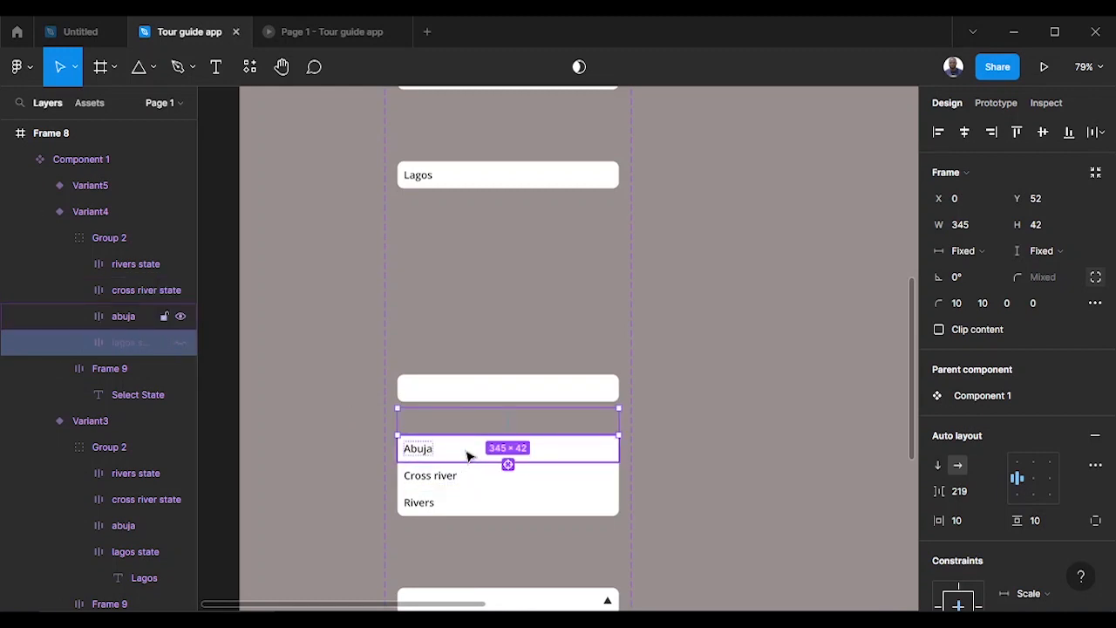
# Set the layer opacity of the Cross river and Rivers rows in the fourth variant's option group to 0.
pyautogui.click(471, 476)
pyautogui.keyDown('shift'); pyautogui.click(460, 501); pyautogui.keyUp('shift')
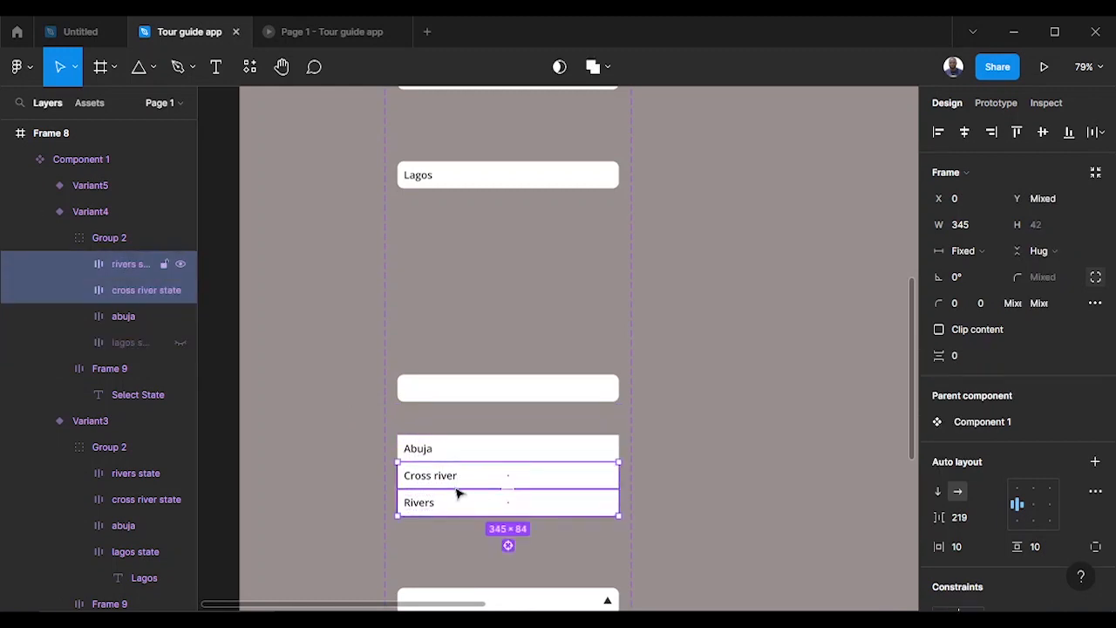
pyautogui.scroll(-3, 1066, 487)
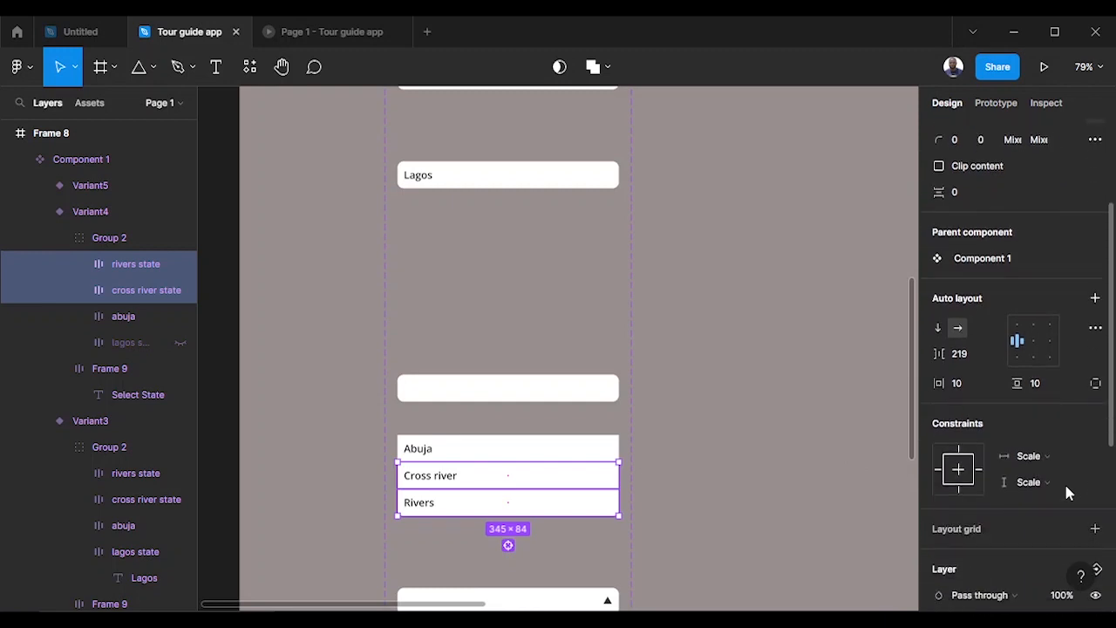
pyautogui.scroll(-3, 1037, 432)
pyautogui.click(1057, 439)
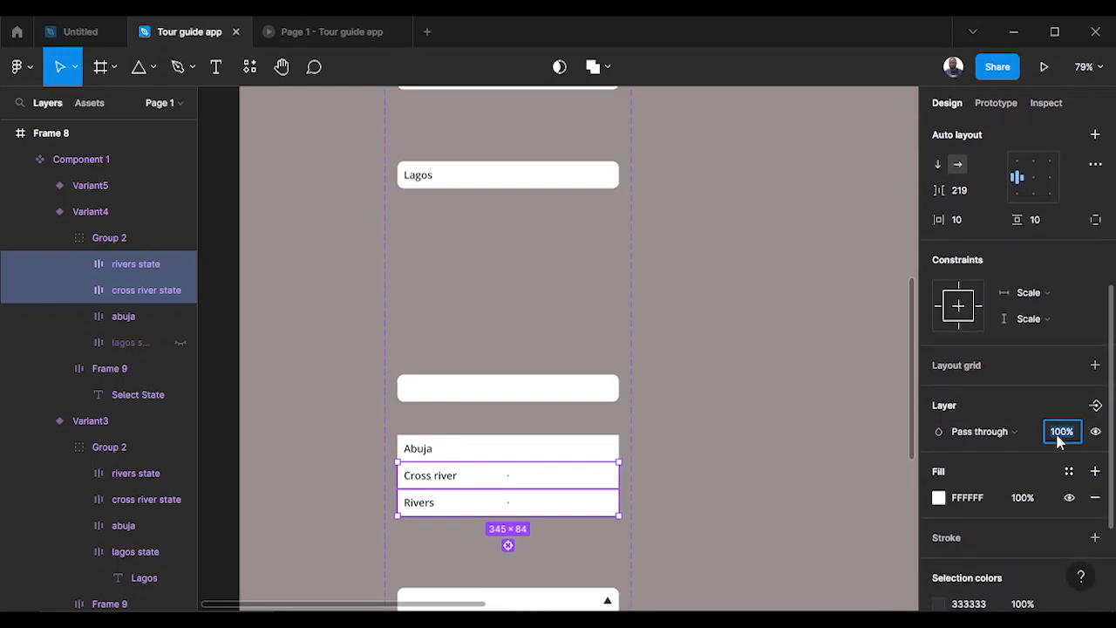
pyautogui.write('0')
pyautogui.click(670, 443)
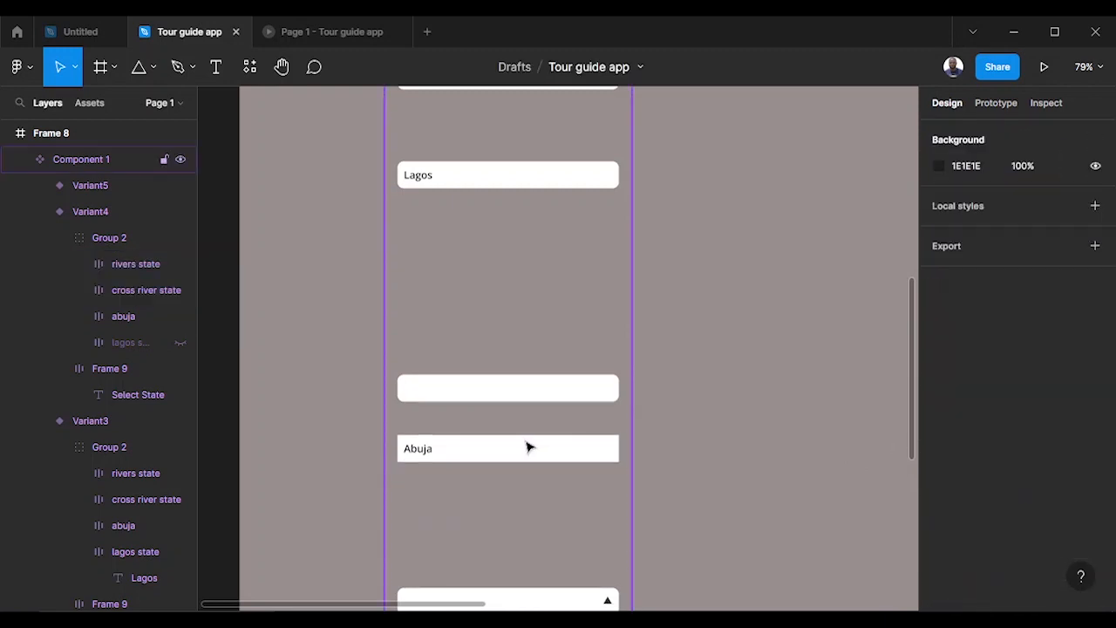
# Remove the white fill from the Abuja row in the fourth variant's option group.
pyautogui.click(527, 449)
pyautogui.click(528, 449)
pyautogui.click(527, 449)
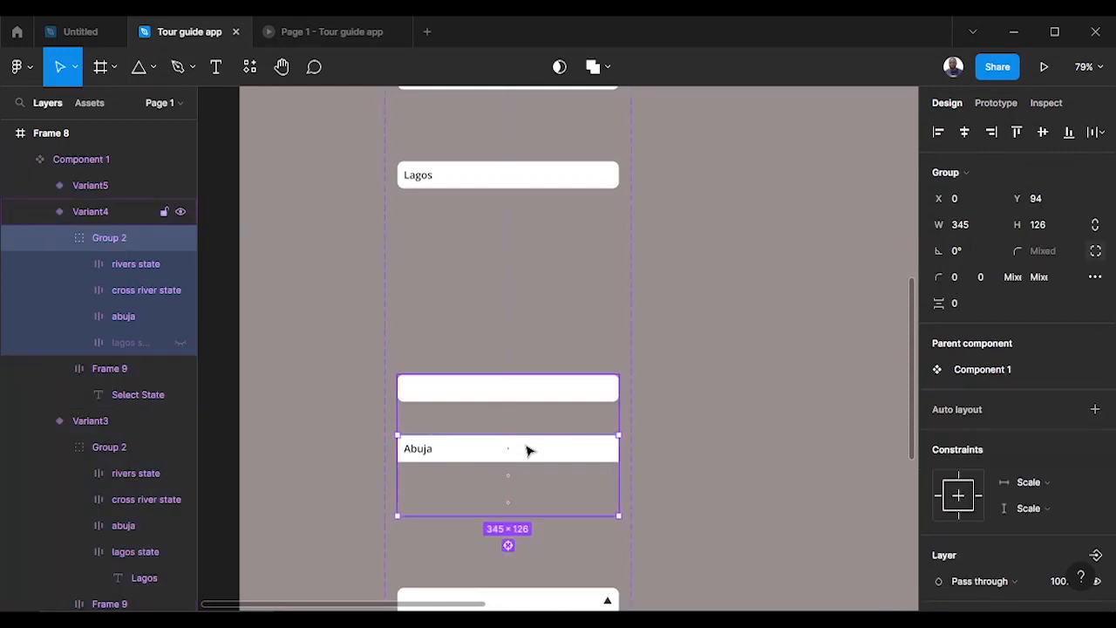
pyautogui.click(528, 449)
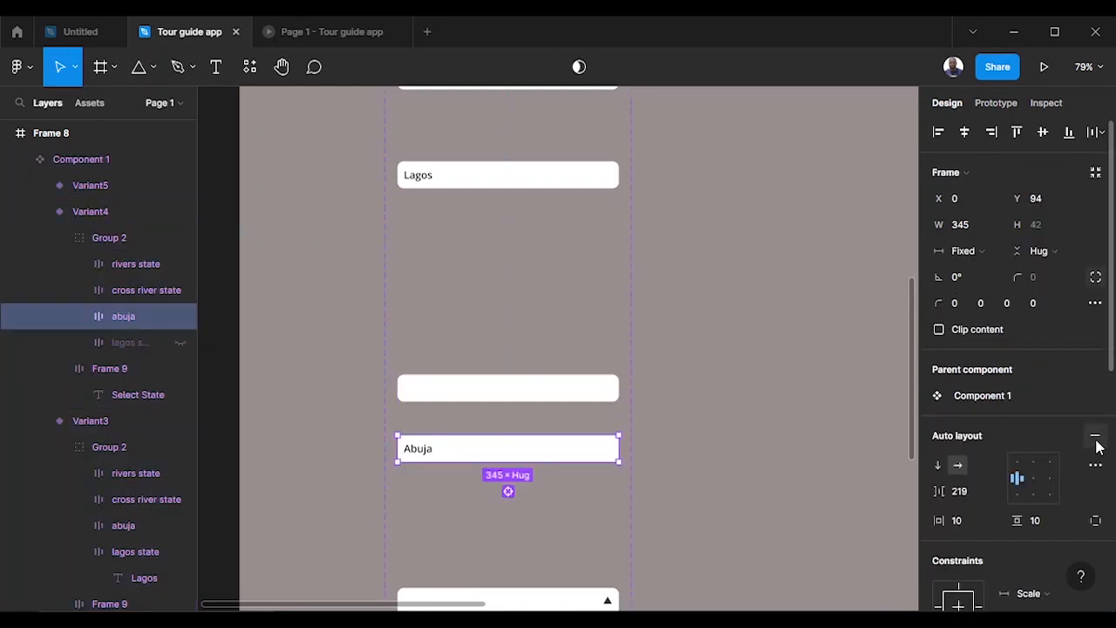
pyautogui.scroll(-5, 1090, 449)
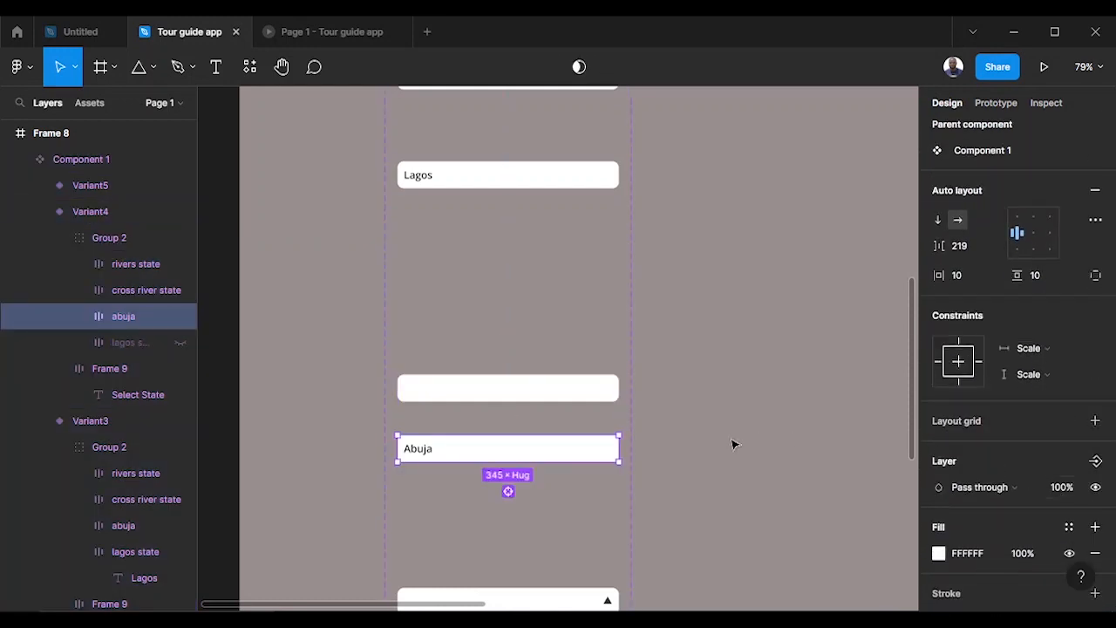
pyautogui.scroll(-3, 1076, 472)
pyautogui.click(1095, 390)
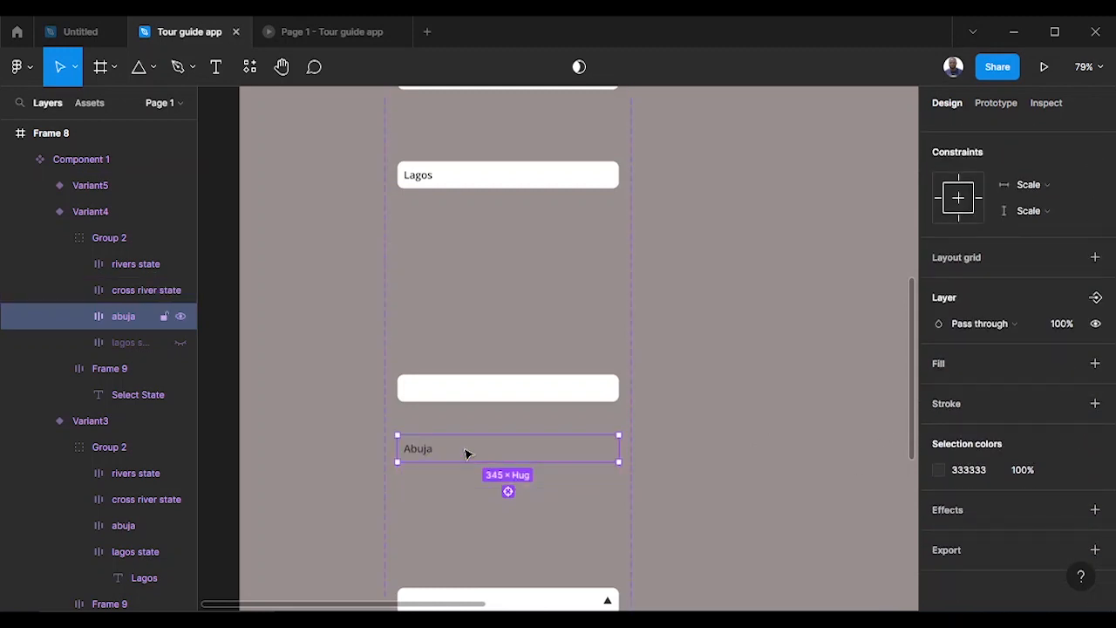
# Move the fourth variant's option group up until the Abuja row lies exactly over the empty Select State field.
pyautogui.click(126, 236)
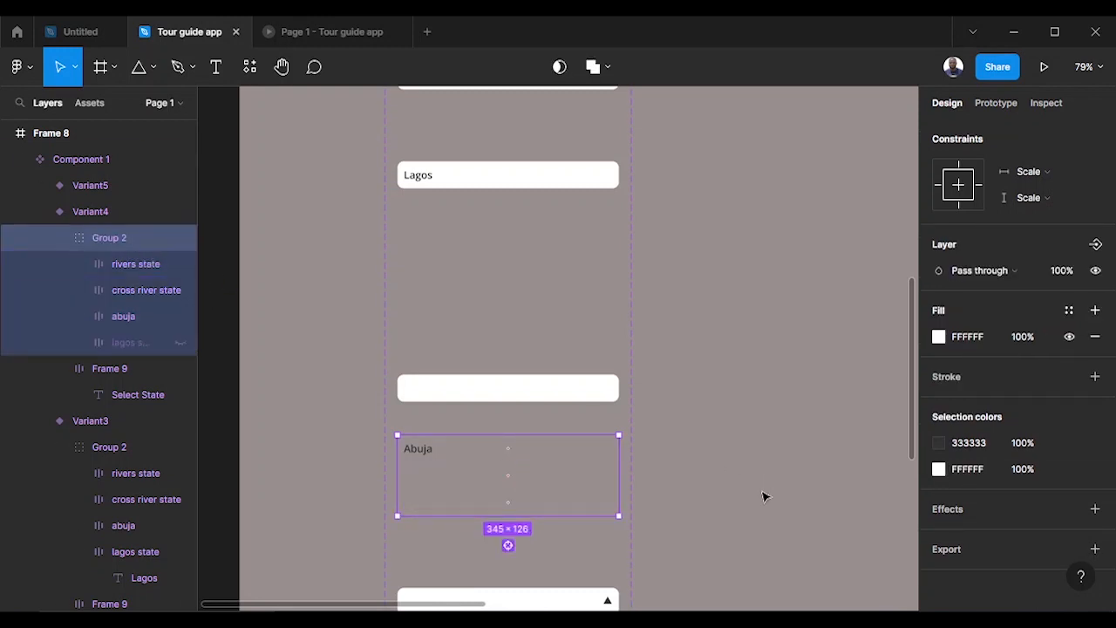
pyautogui.hotkey('shift', 'Up')
pyautogui.hotkey('shift', 'Up')
pyautogui.hotkey('shift', 'Up')
pyautogui.hotkey('shift', 'Up')
pyautogui.hotkey('shift', 'Up')
pyautogui.hotkey('shift', 'Up')
pyautogui.hotkey('shift', 'Up')
pyautogui.hotkey('shift', 'Up')
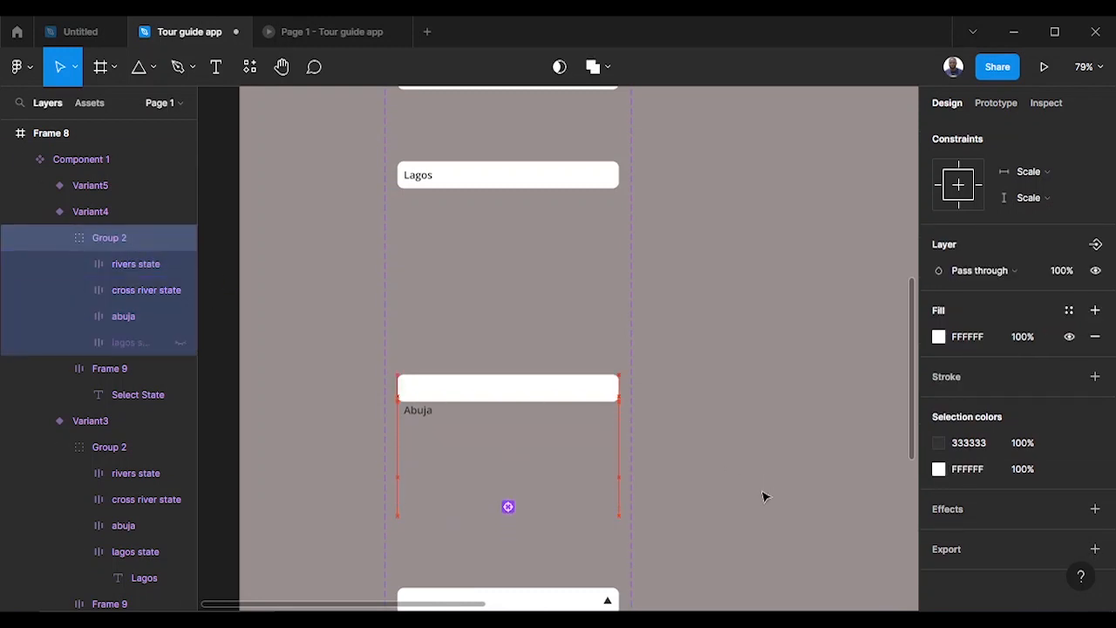
pyautogui.hotkey('shift', 'Up')
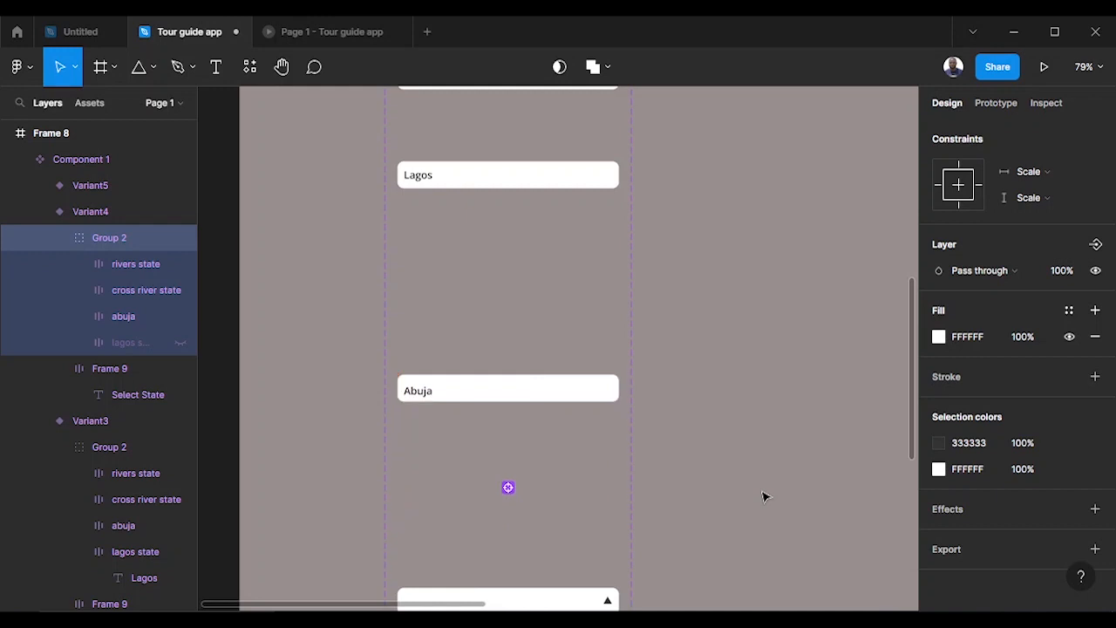
pyautogui.doubleClick(468, 393)
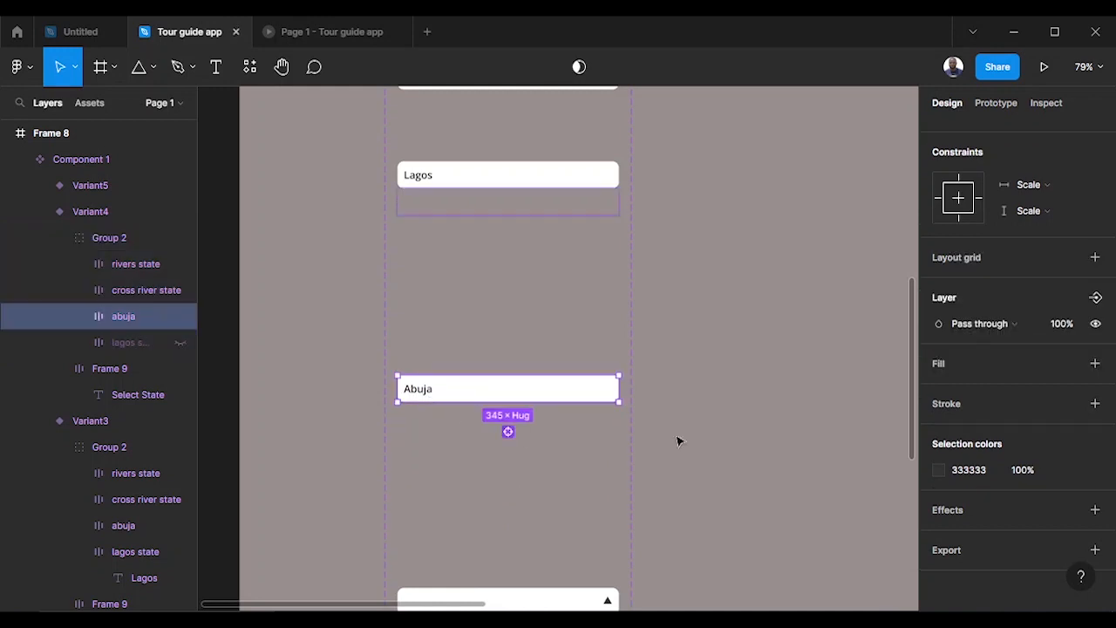
# Delete the triangle from the Select State field of the fifth variant.
pyautogui.scroll(-5, 678, 441)
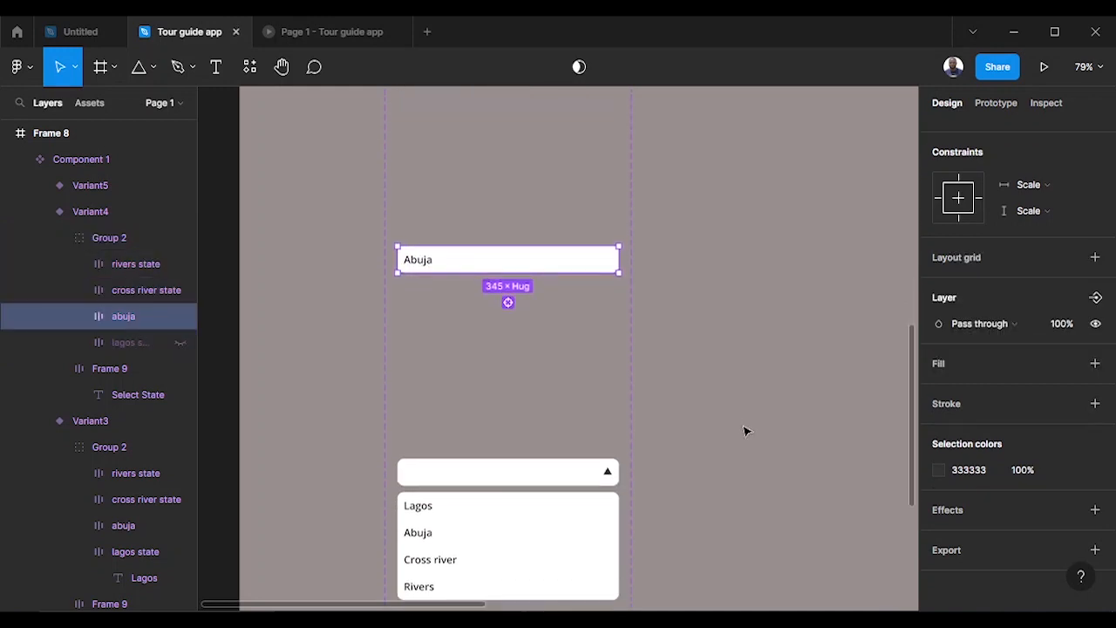
pyautogui.scroll(-3, 745, 428)
pyautogui.click(608, 393)
pyautogui.press('Delete')
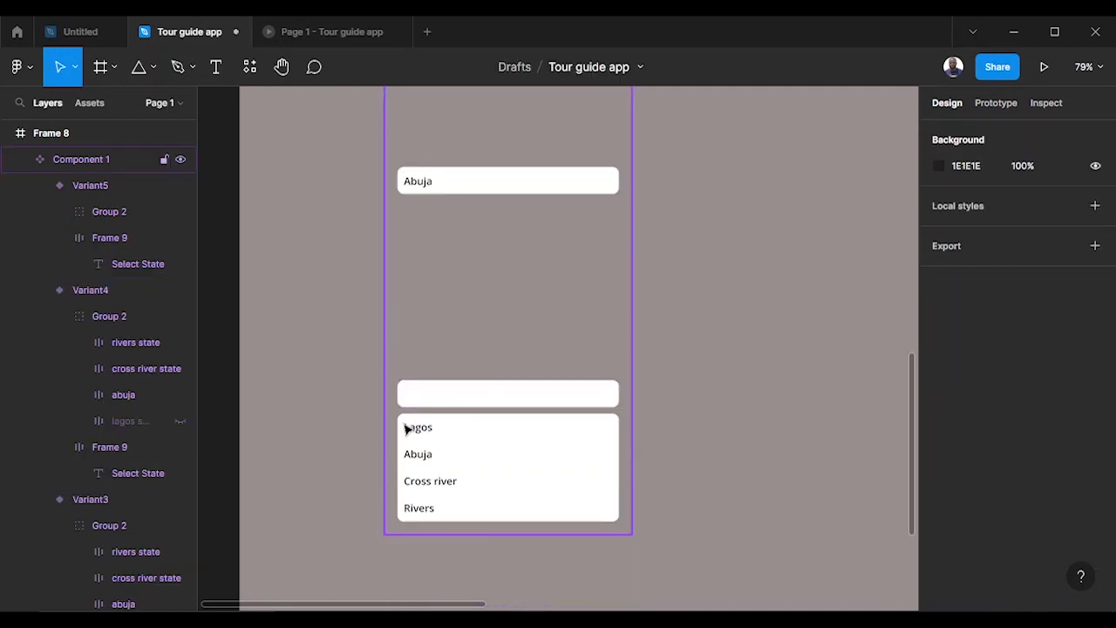
# Hide the Lagos and Abuja rows inside the fifth variant's option group.
pyautogui.click(441, 433)
pyautogui.click(442, 432)
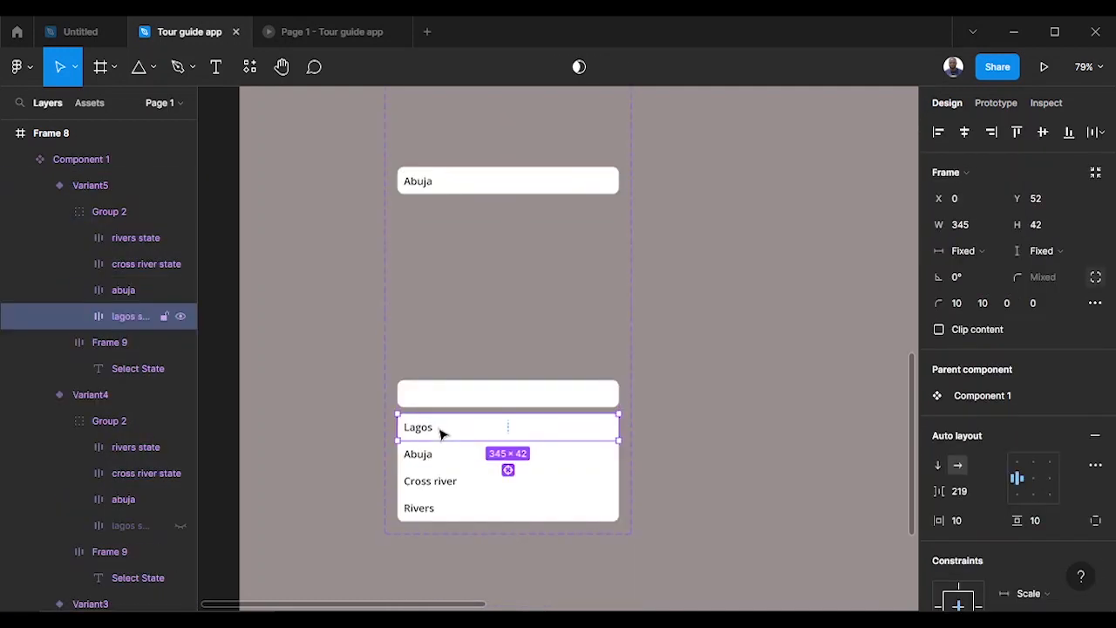
pyautogui.keyDown('shift'); pyautogui.click(442, 454); pyautogui.keyUp('shift')
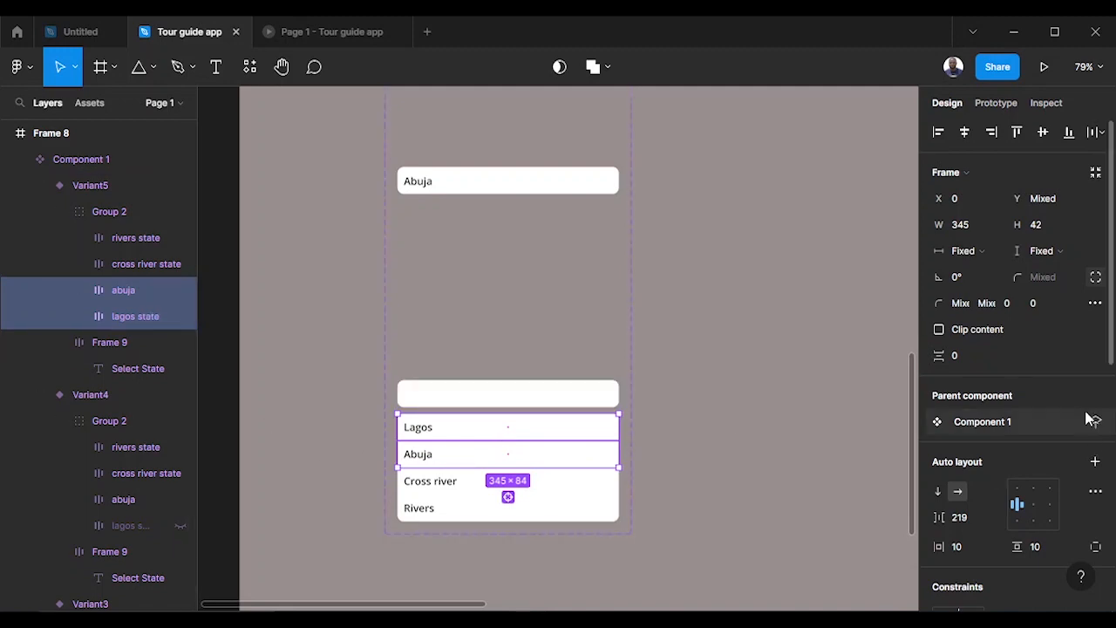
pyautogui.scroll(-2, 1089, 410)
pyautogui.scroll(-3, 1097, 393)
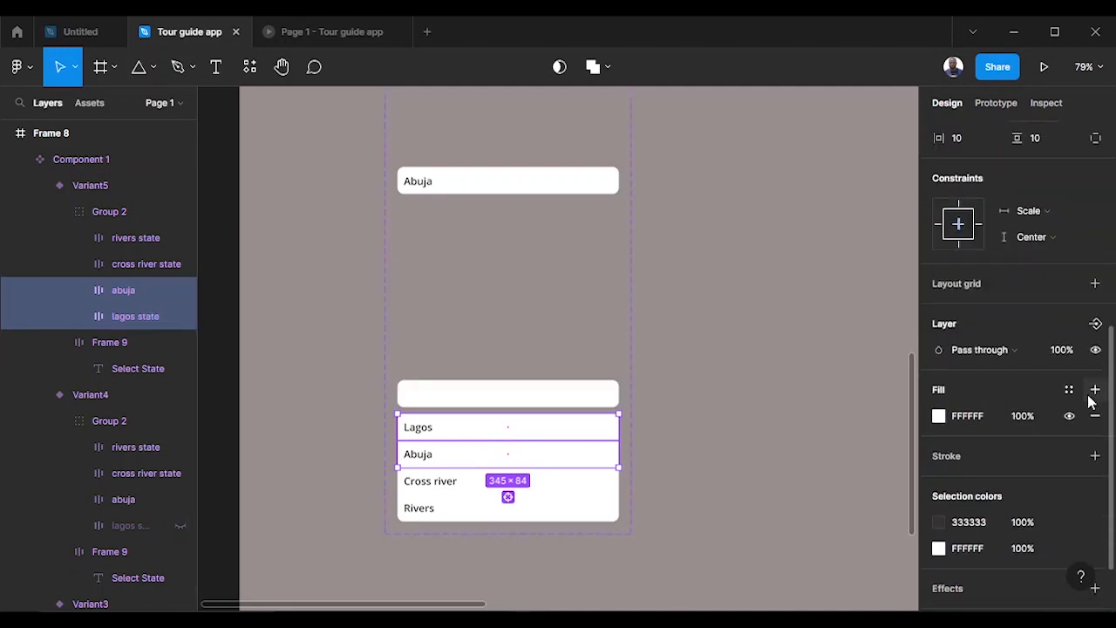
pyautogui.click(1092, 351)
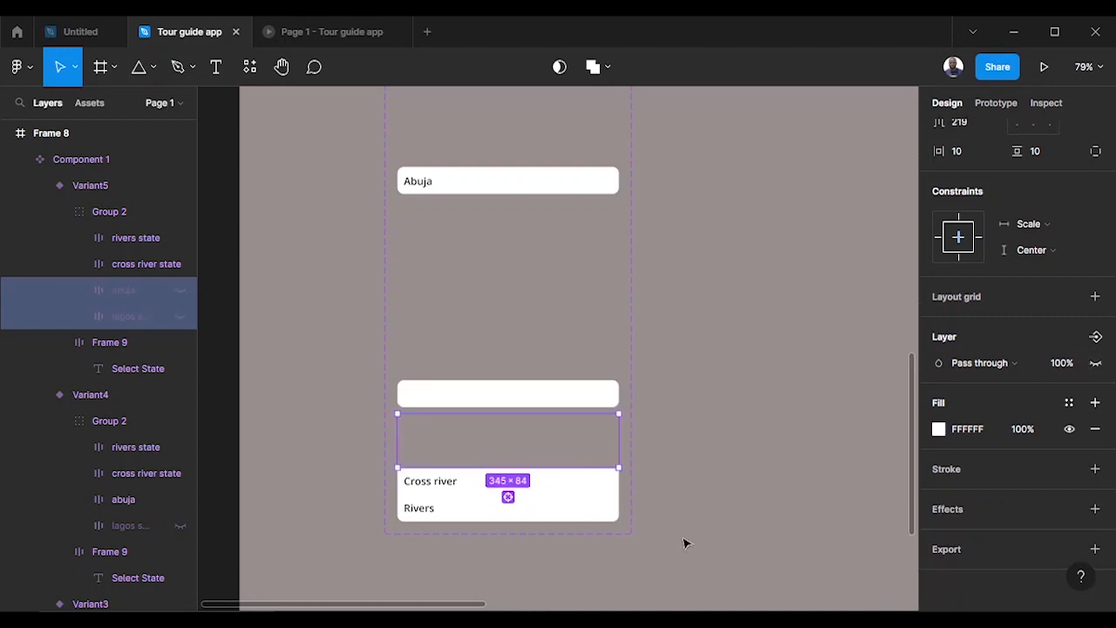
# Set the layer opacity of the Rivers row in the fifth variant to 0.
pyautogui.click(556, 509)
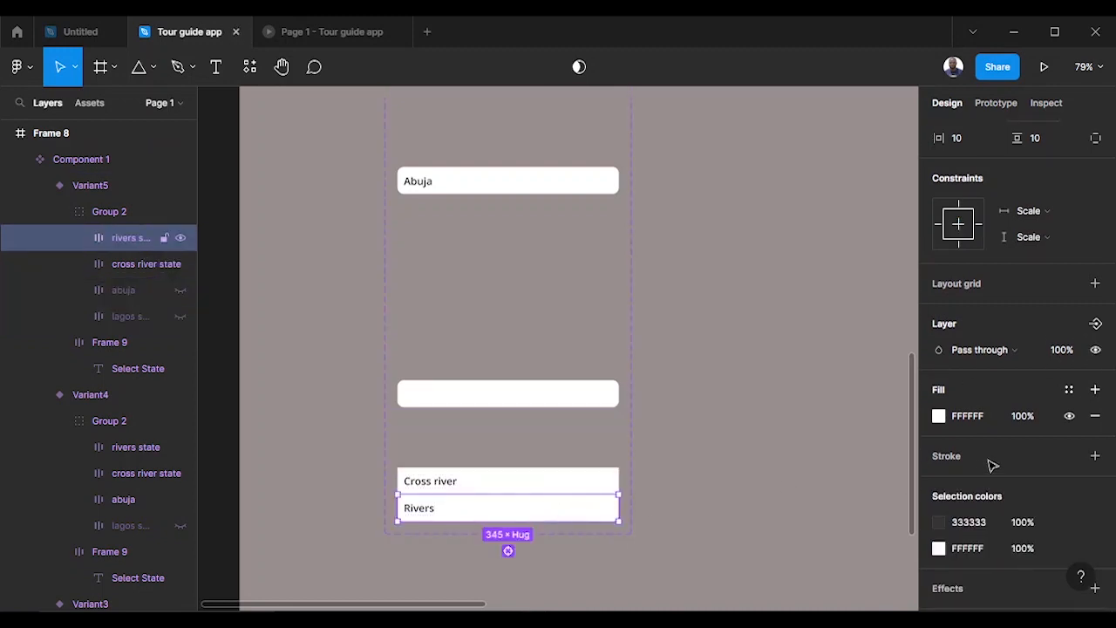
pyautogui.scroll(-2, 1052, 410)
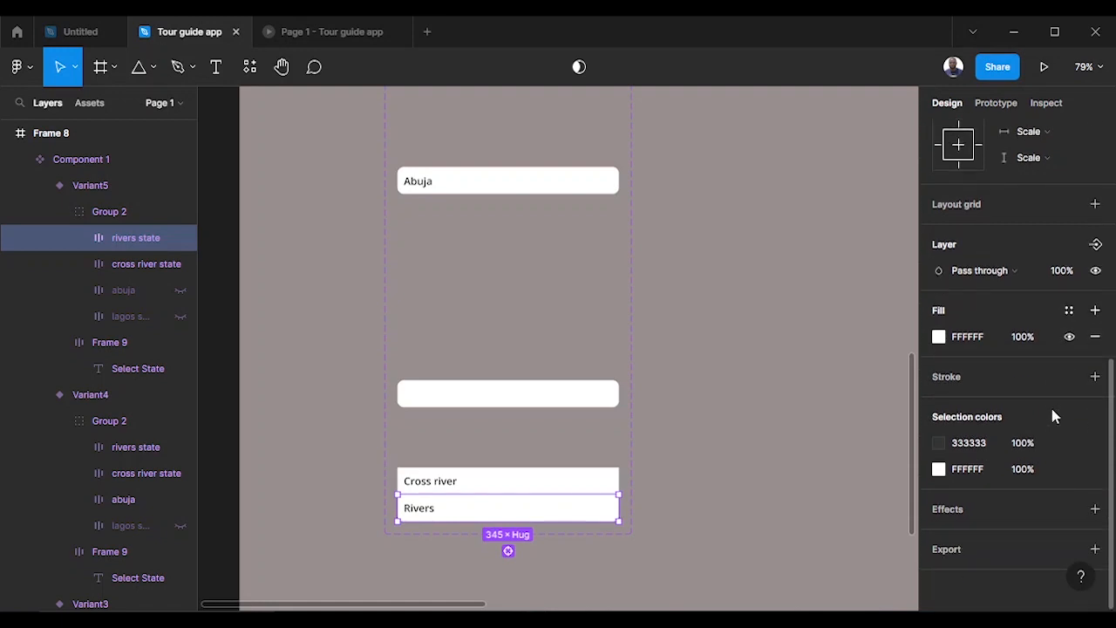
pyautogui.scroll(3, 1051, 408)
pyautogui.click(1062, 434)
pyautogui.write('0')
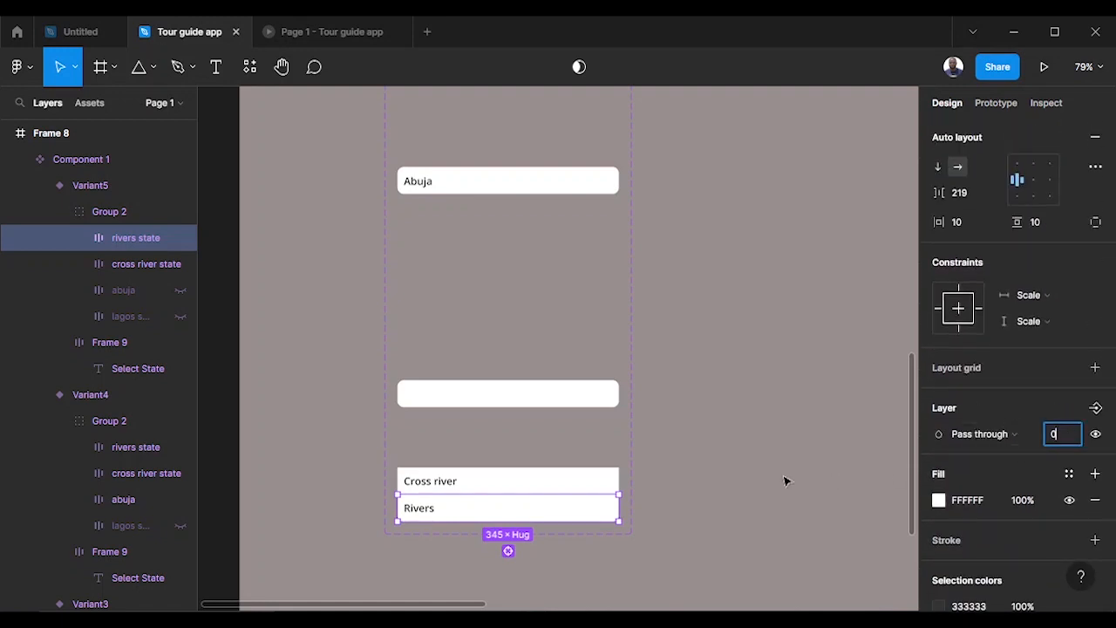
pyautogui.click(536, 495)
pyautogui.click(534, 492)
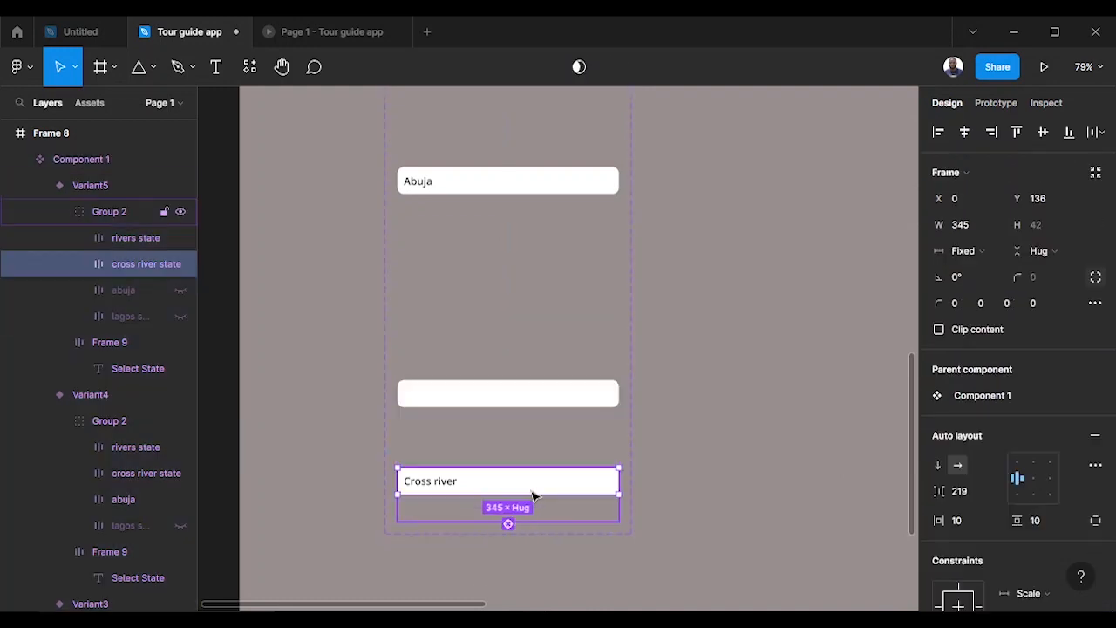
# Undo the Rivers opacity change and the hiding of the Lagos and Abuja rows in the fifth variant.
pyautogui.press('Escape')
pyautogui.press('Escape')
pyautogui.press('Escape')
pyautogui.press('Escape')
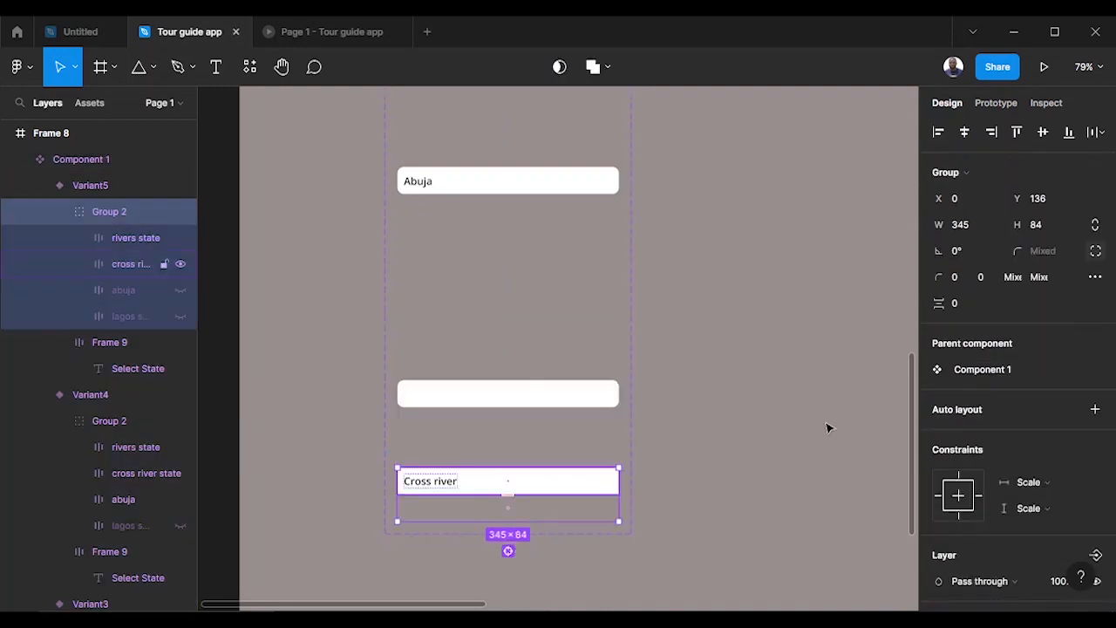
pyautogui.hotkey('ctrl', 'z')
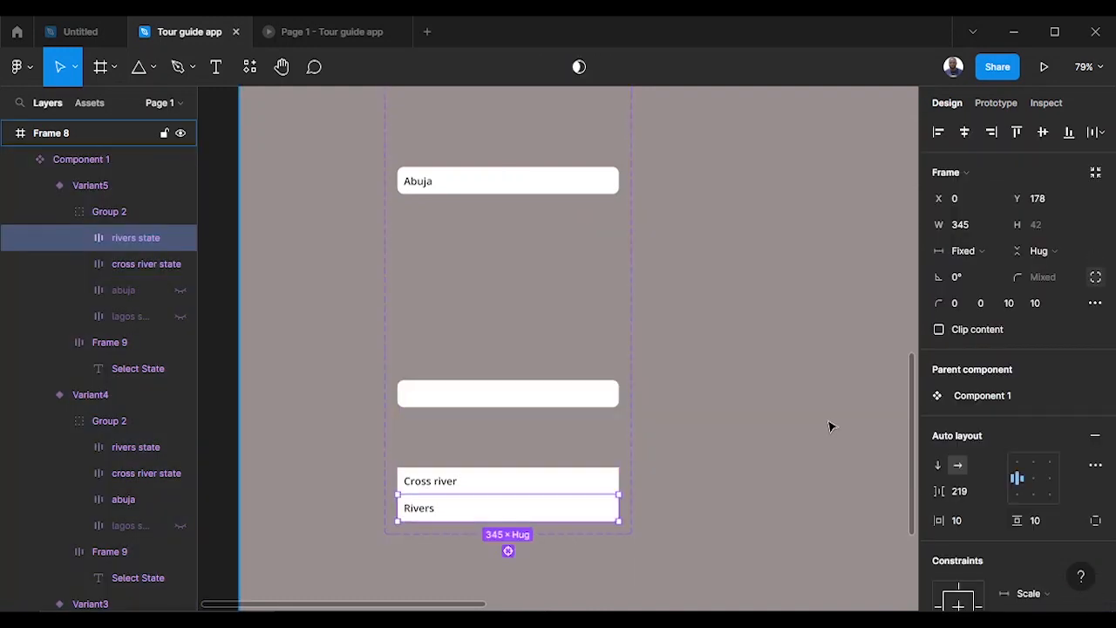
pyautogui.hotkey('ctrl', 'z')
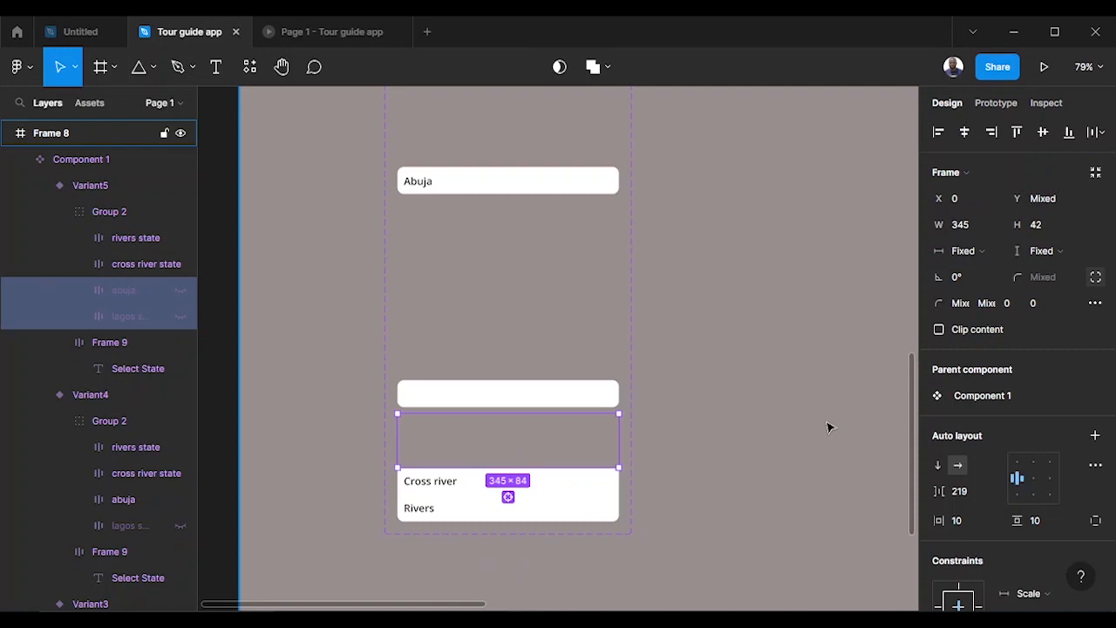
pyautogui.hotkey('ctrl', 'z')
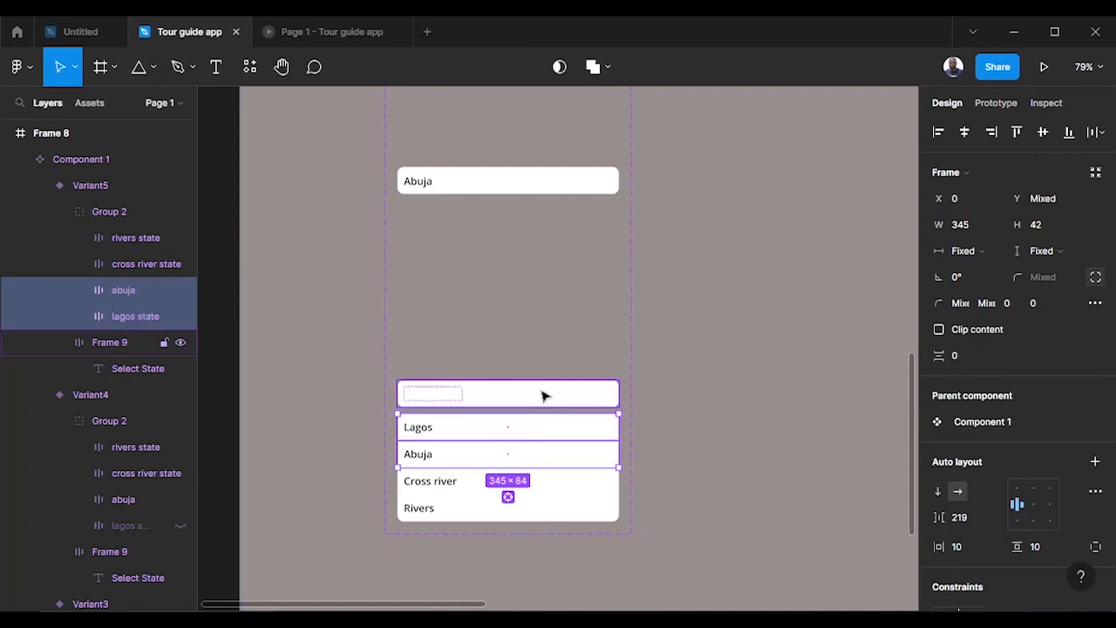
# Add a sixth variant to the component based on the fifth variant with all four option rows showing.
pyautogui.click(667, 372)
pyautogui.click(553, 398)
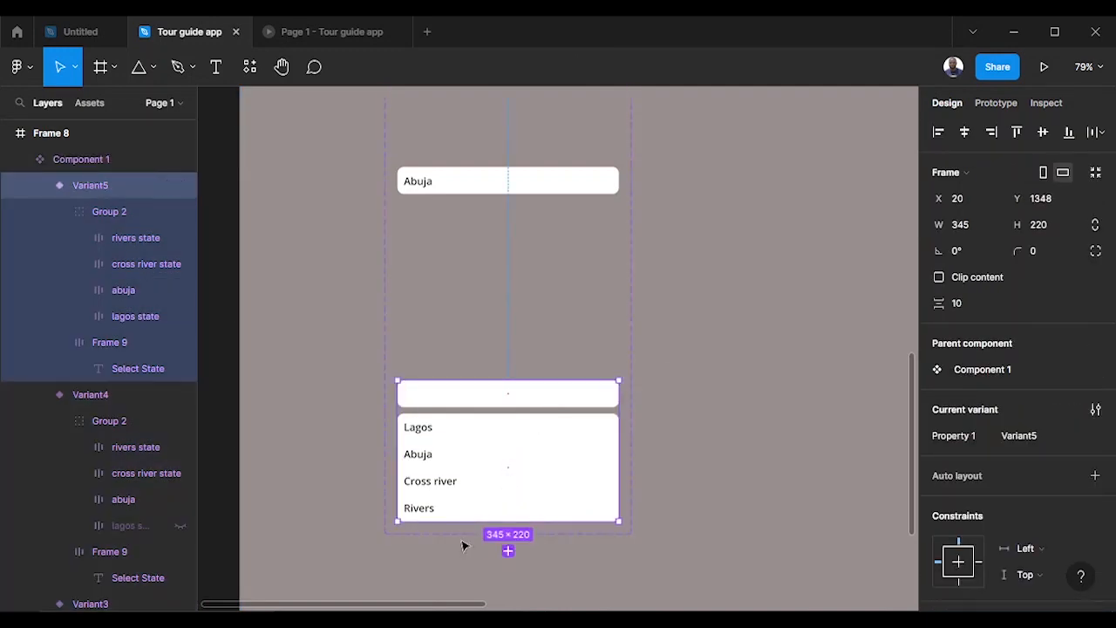
pyautogui.click(507, 552)
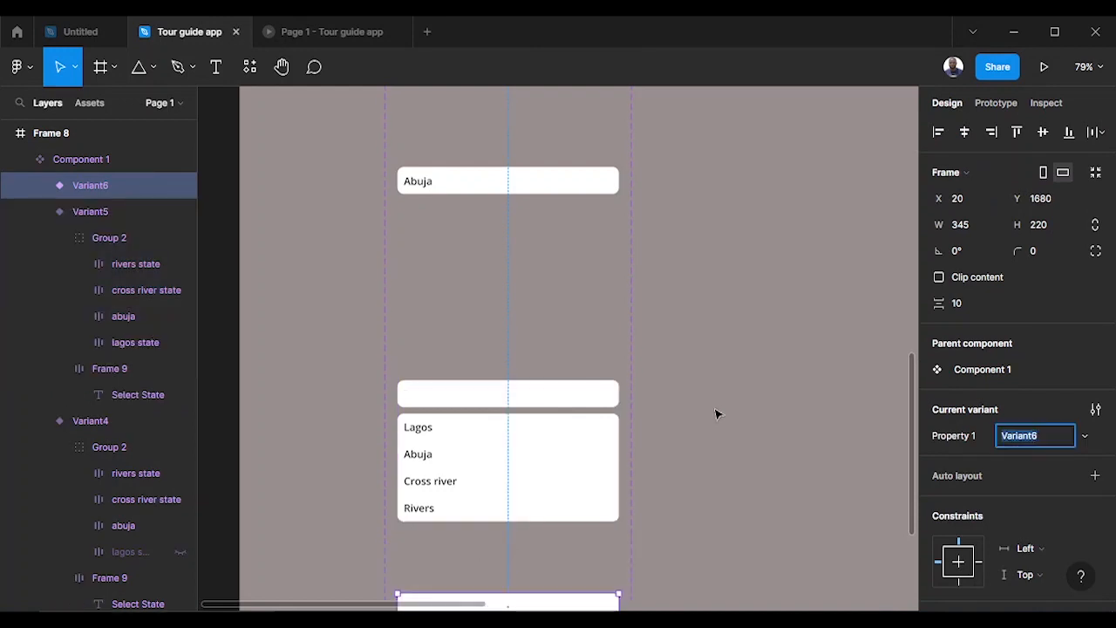
# Hide both the lagos state and abuja rows in the fifth variant's option group.
pyautogui.scroll(-5, 612, 448)
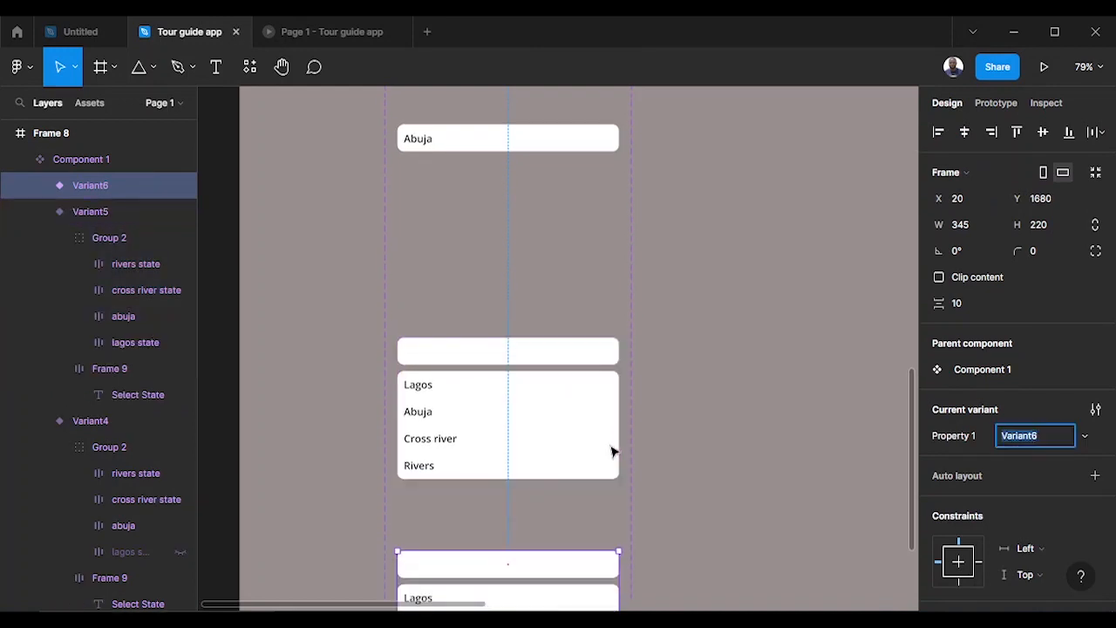
pyautogui.click(565, 301)
pyautogui.doubleClick(552, 318)
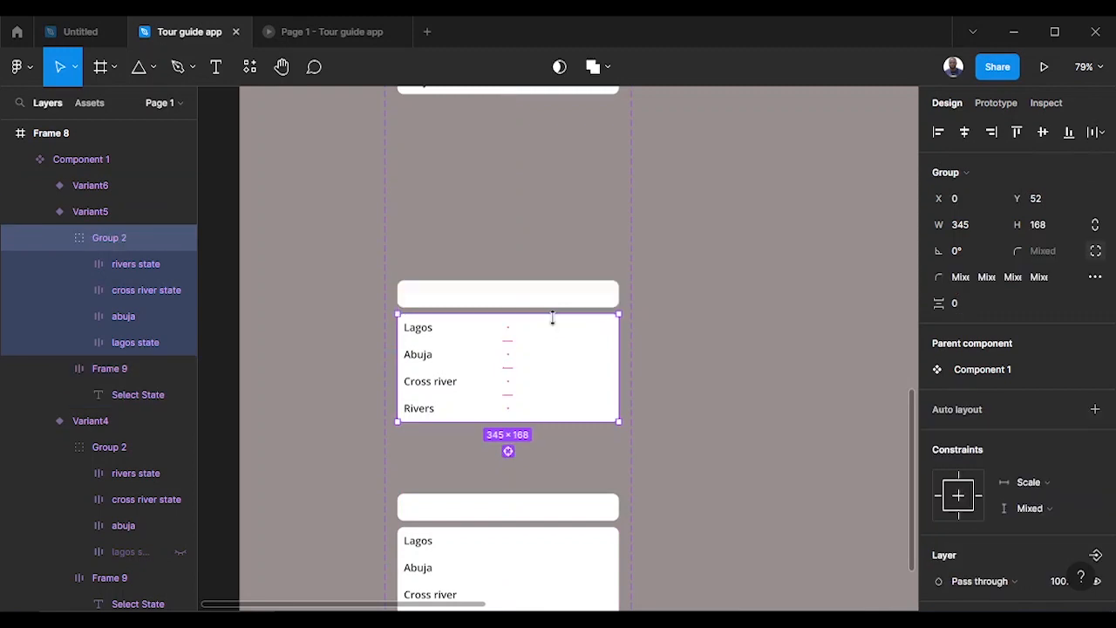
pyautogui.doubleClick(556, 332)
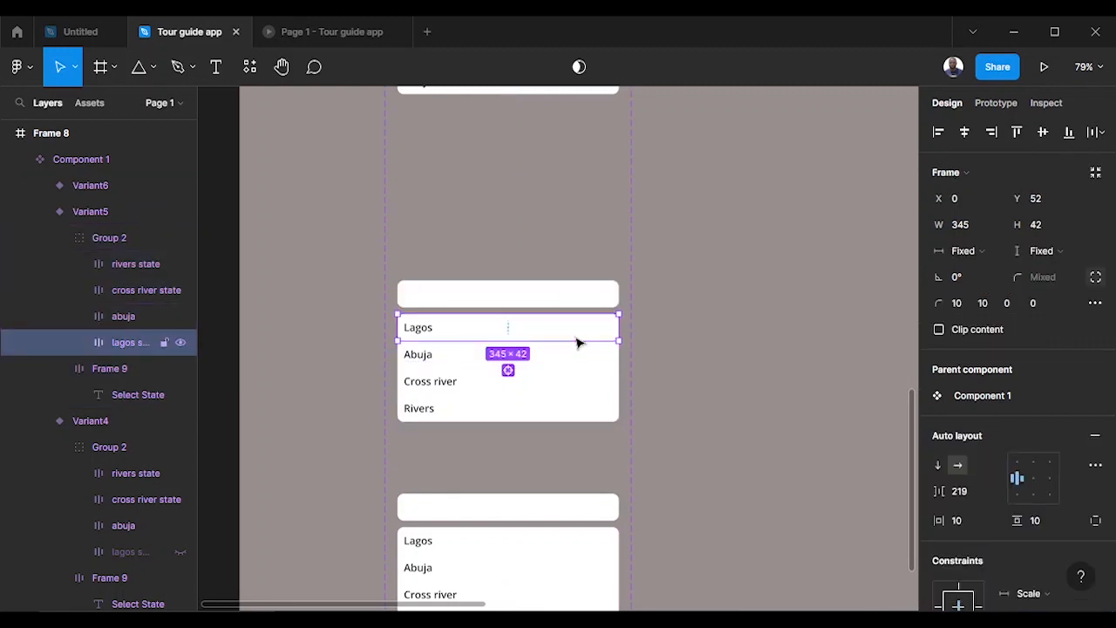
pyautogui.scroll(2, 577, 341)
pyautogui.scroll(-1, 576, 341)
pyautogui.keyDown('shift'); pyautogui.click(561, 373); pyautogui.keyUp('shift')
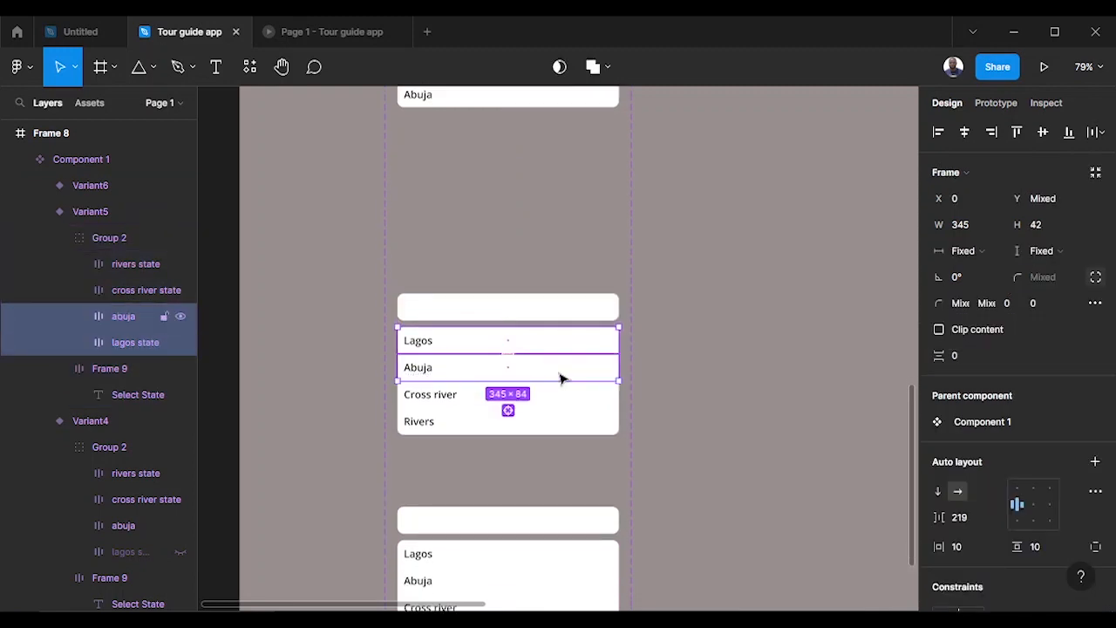
pyautogui.scroll(-5, 1082, 510)
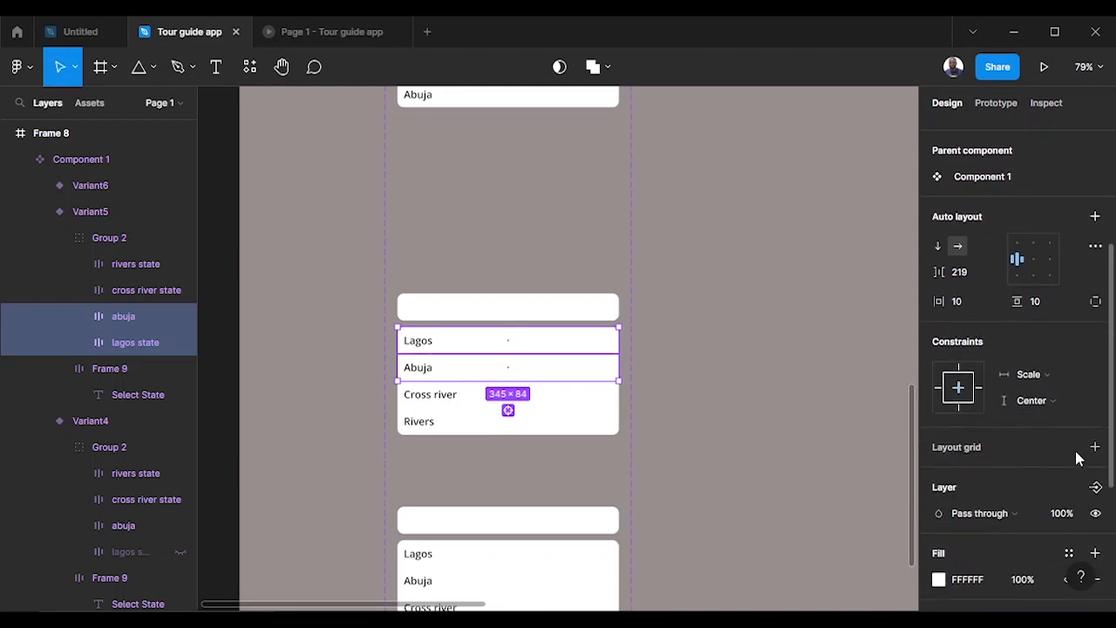
pyautogui.scroll(-1, 1069, 441)
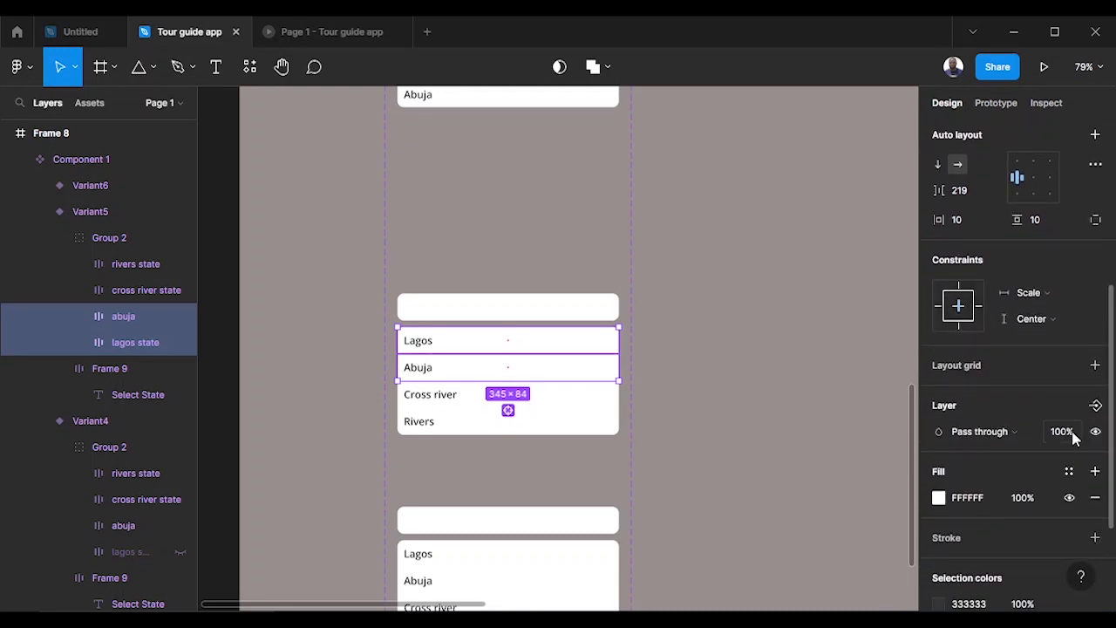
pyautogui.click(1096, 433)
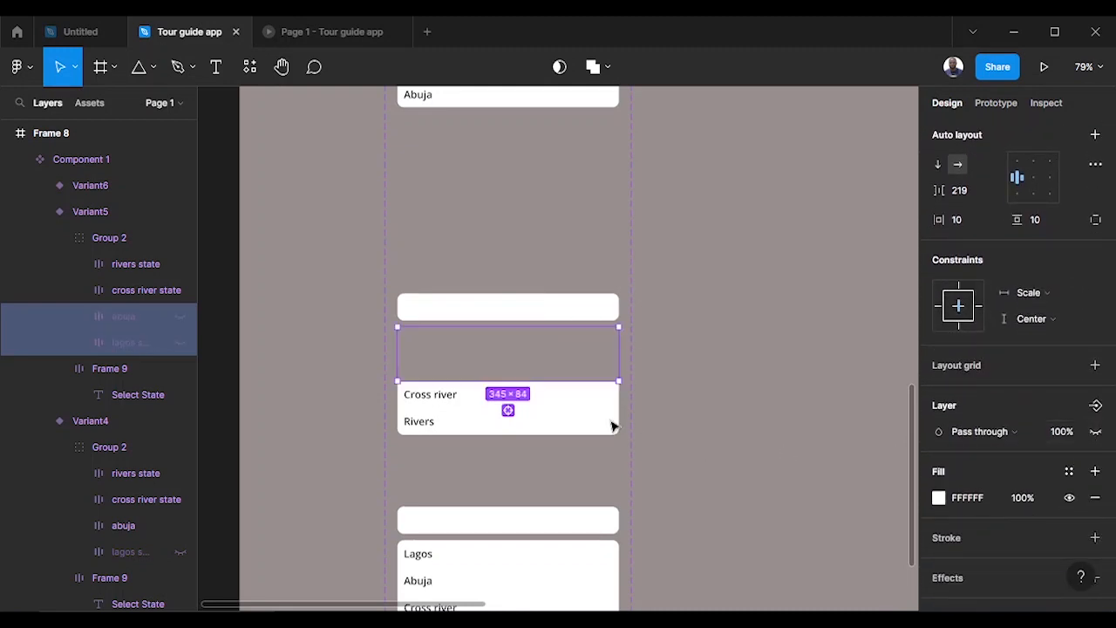
# Make the Rivers row in the fifth variant fully transparent through its layer opacity.
pyautogui.click(547, 395)
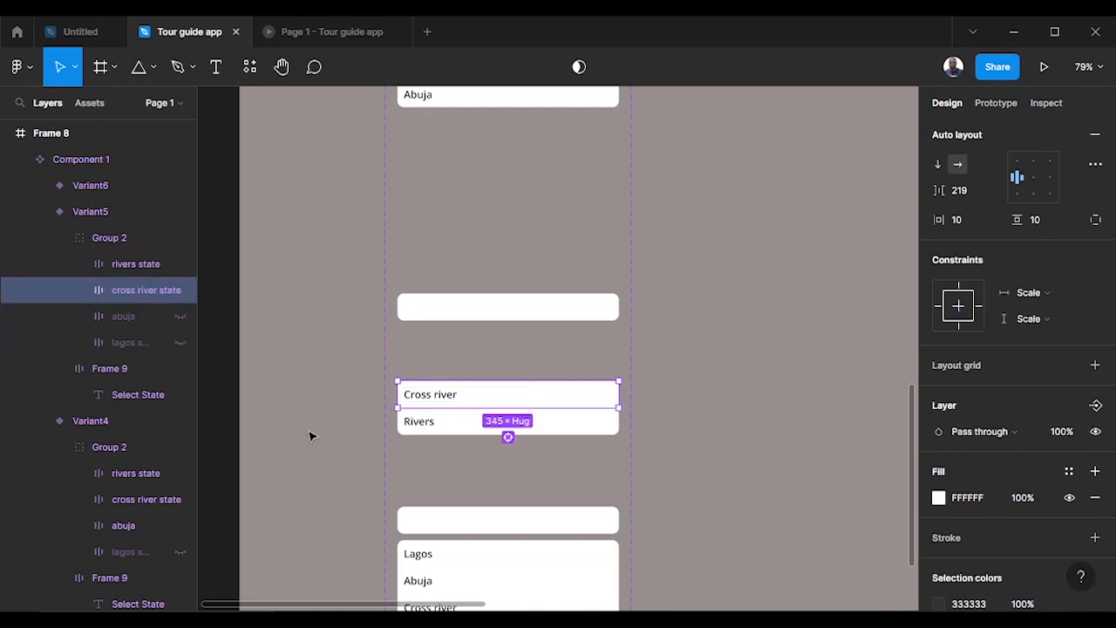
pyautogui.click(454, 425)
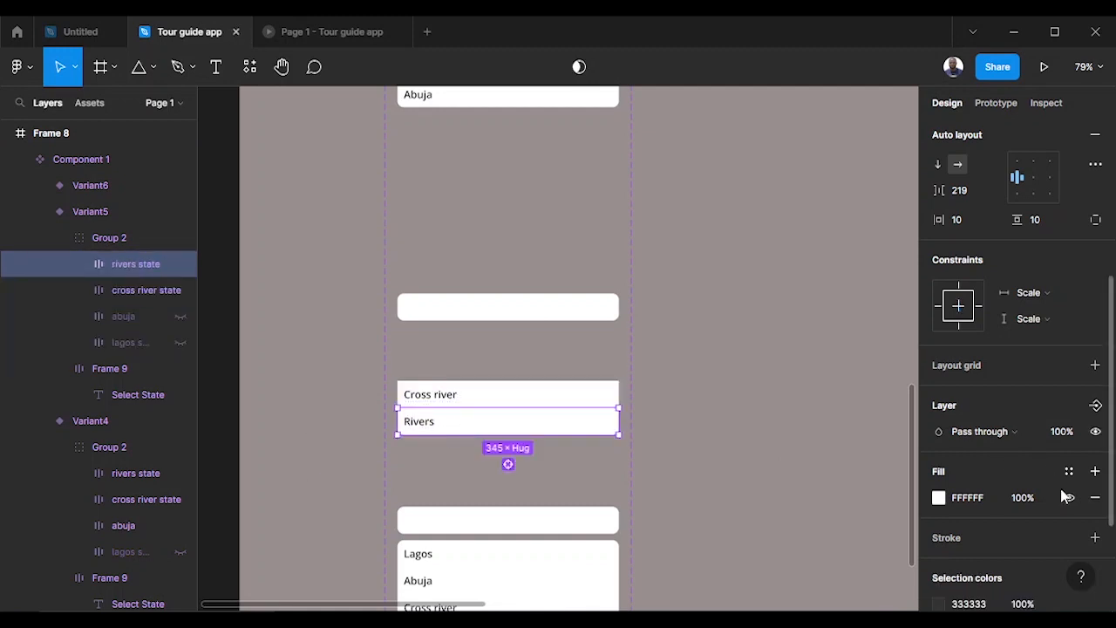
pyautogui.scroll(-3, 1049, 441)
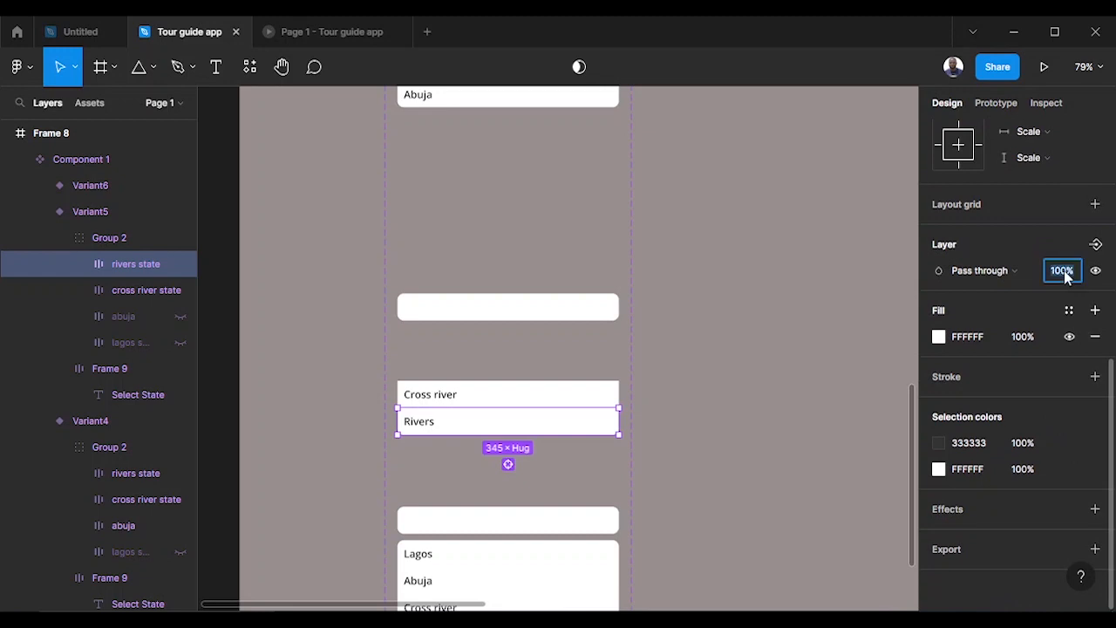
pyautogui.click(792, 396)
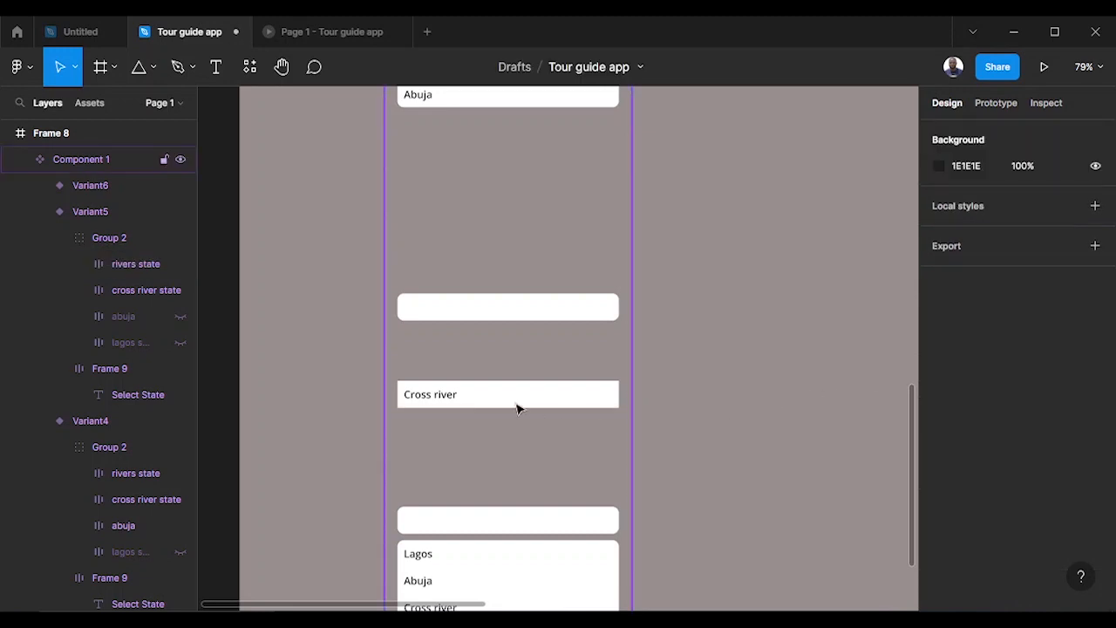
# Remove the white fill from the Cross river row in the fifth variant.
pyautogui.click(517, 409)
pyautogui.click(516, 407)
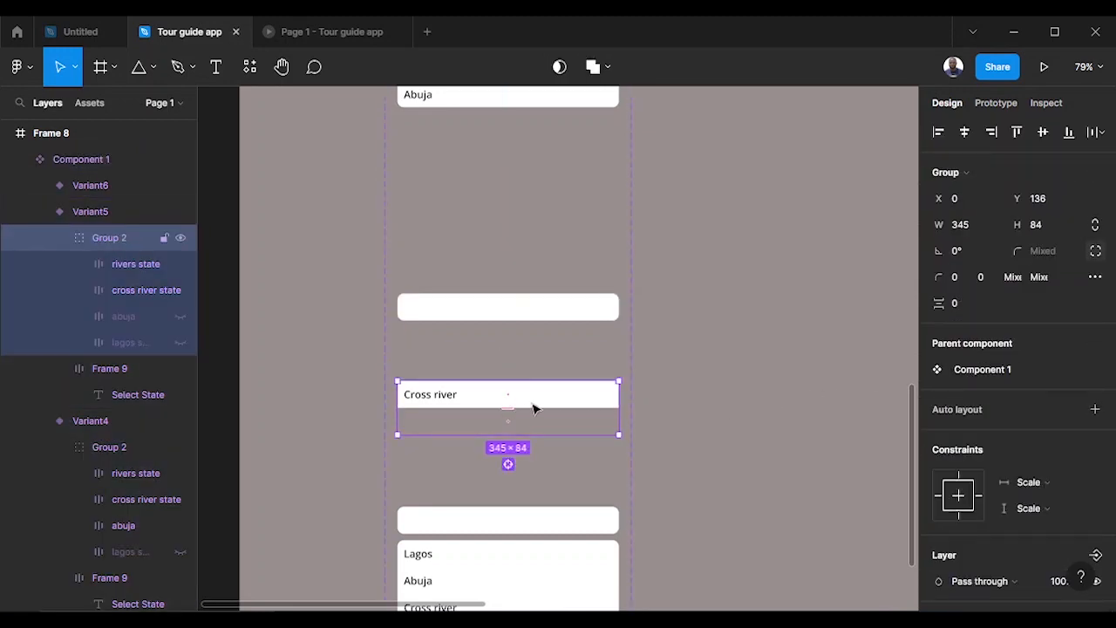
pyautogui.click(543, 405)
pyautogui.scroll(-5, 994, 406)
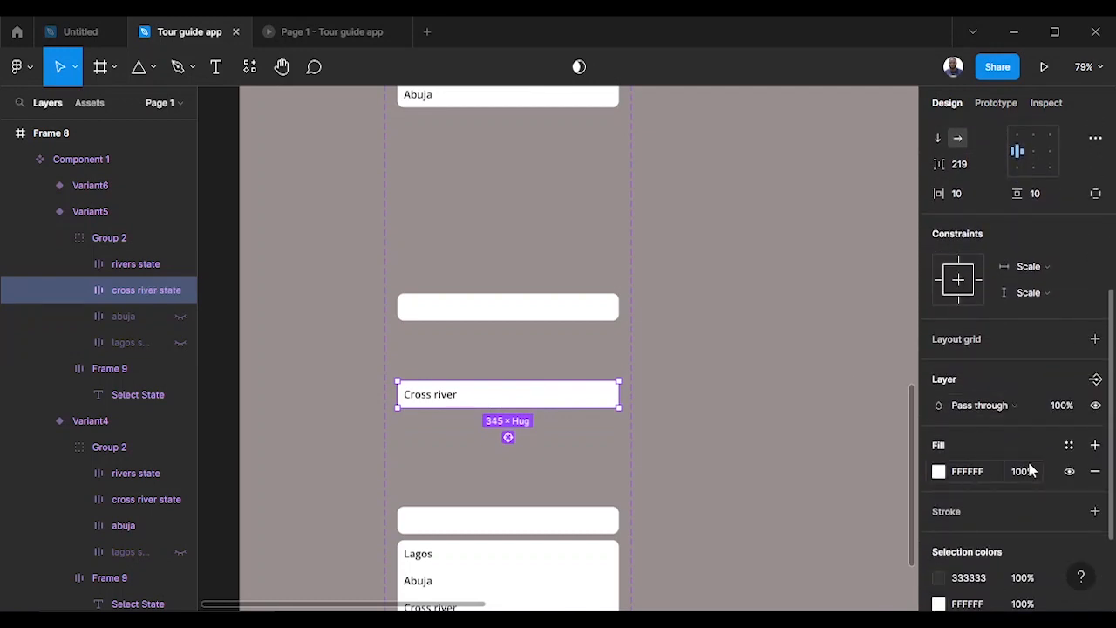
pyautogui.scroll(-2, 1012, 469)
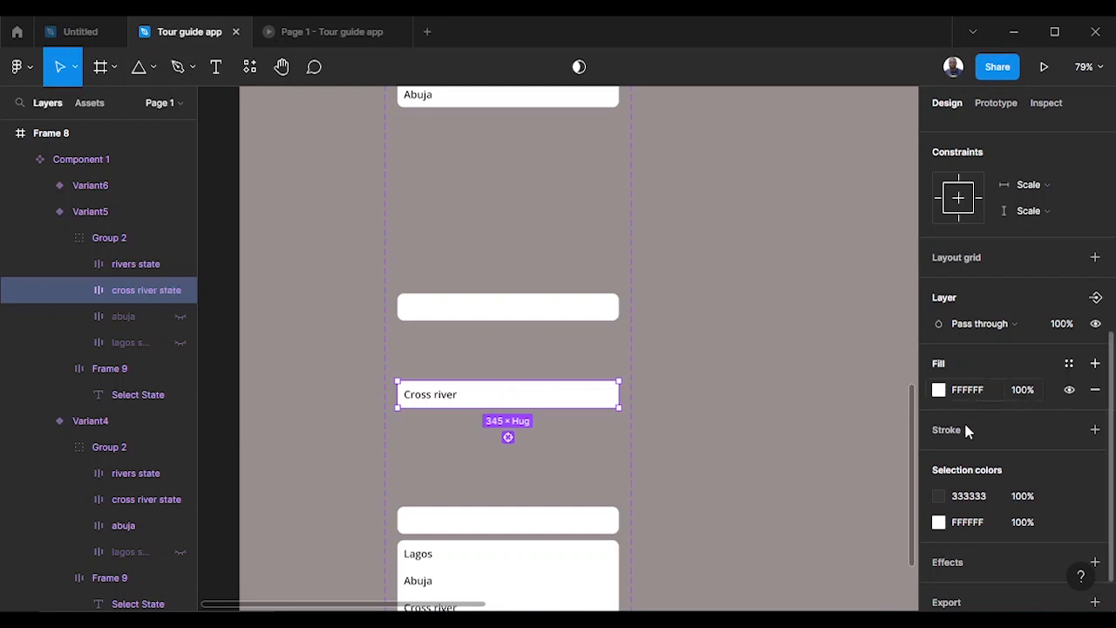
pyautogui.scroll(-1, 965, 430)
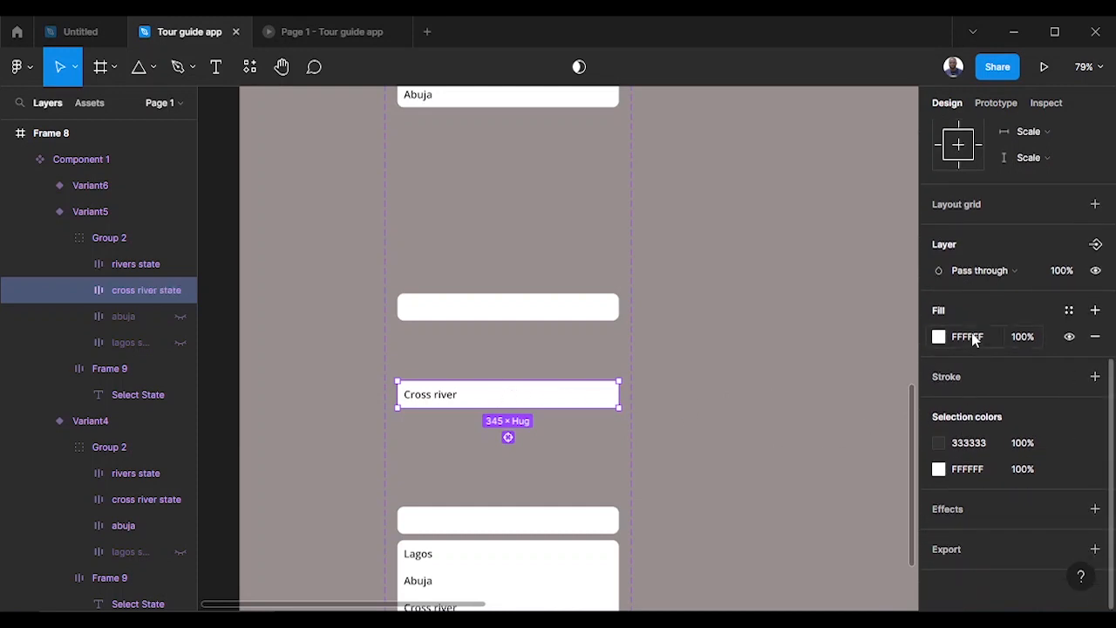
pyautogui.click(1095, 338)
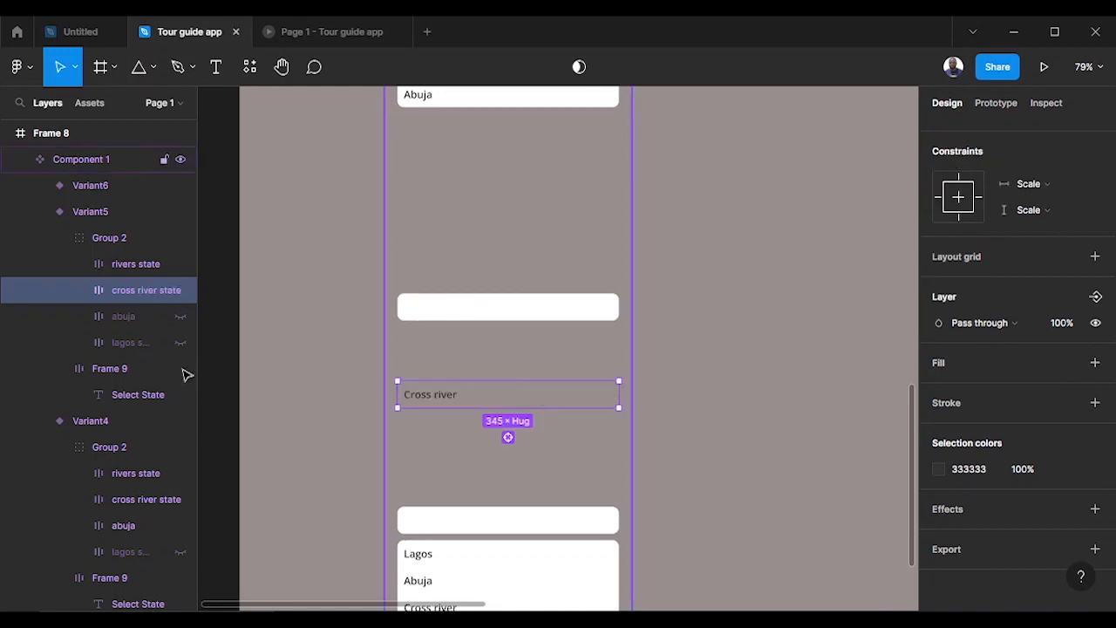
# Move the fifth variant's option group up until the Cross river text sits vertically centred inside the blank select field.
pyautogui.click(166, 237)
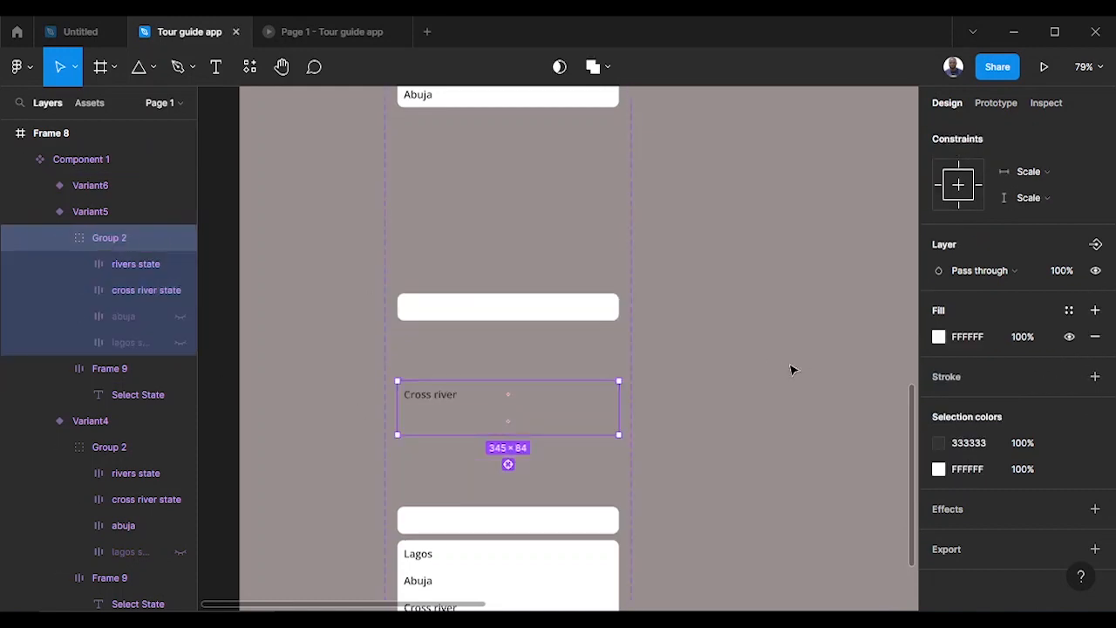
pyautogui.hotkey('shift', 'Up')
pyautogui.hotkey('shift', 'Up')
pyautogui.hotkey('shift', 'Up')
pyautogui.hotkey('shift', 'Up')
pyautogui.hotkey('shift', 'Up')
pyautogui.hotkey('shift', 'Up')
pyautogui.hotkey('shift', 'Up')
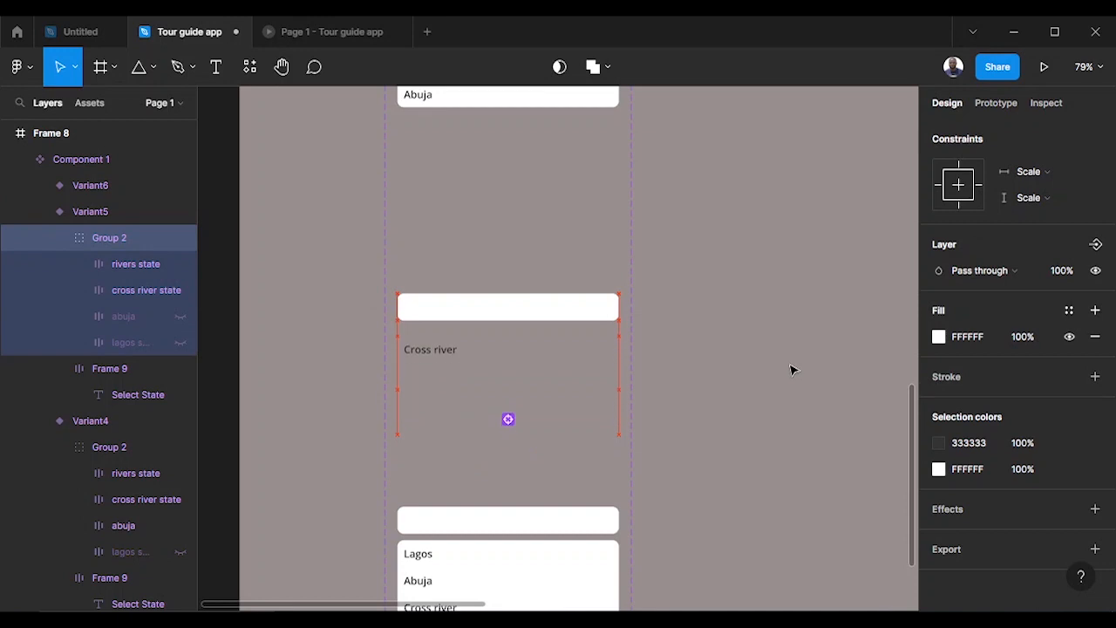
pyautogui.hotkey('shift', 'Up')
pyautogui.hotkey('shift', 'Up')
pyautogui.hotkey('shift', 'Up')
pyautogui.hotkey('shift', 'Up')
pyautogui.hotkey('shift', 'Up')
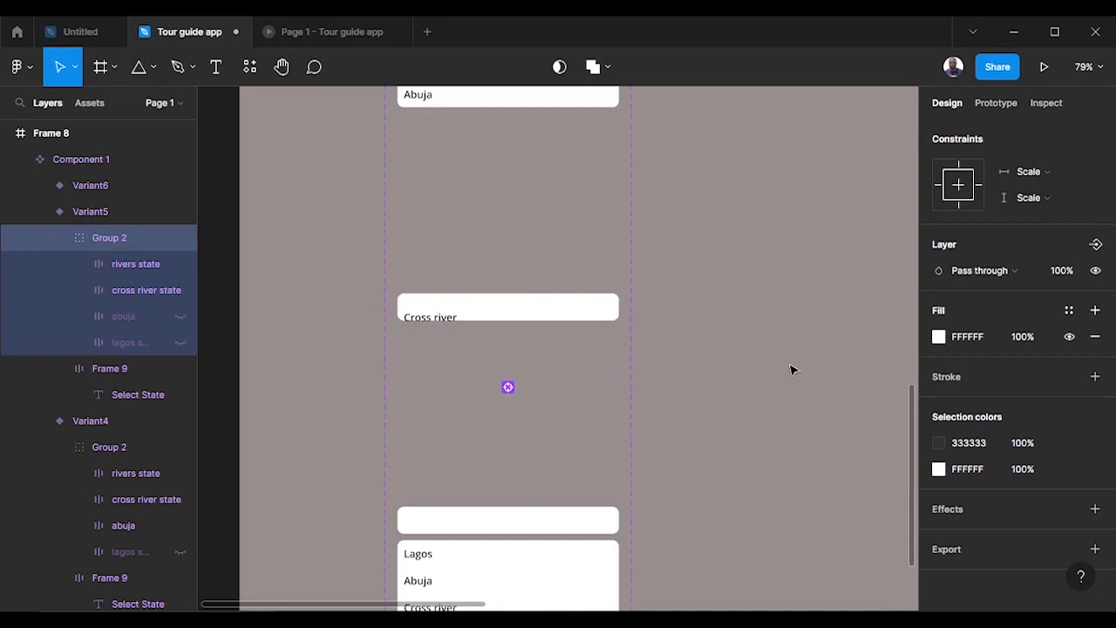
pyautogui.press('Up')
pyautogui.press('Up')
pyautogui.press('Up')
pyautogui.press('Up')
pyautogui.press('Up')
pyautogui.press('Up')
pyautogui.press('Up')
pyautogui.press('Up')
pyautogui.press('Up')
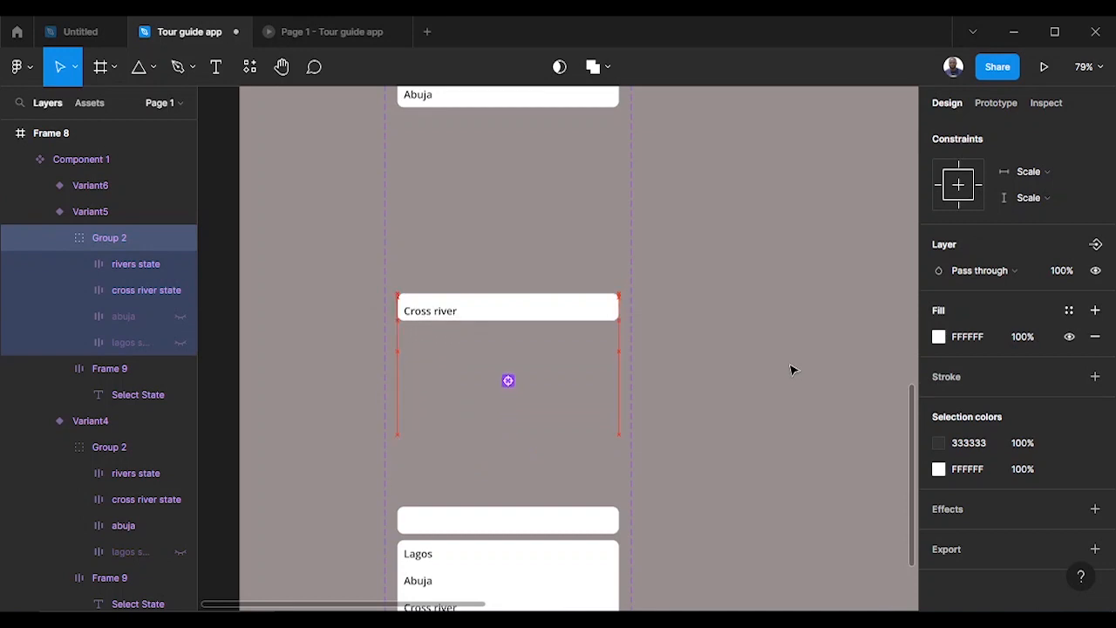
pyautogui.press('Up')
pyautogui.press('Up')
pyautogui.press('Up')
pyautogui.press('Up')
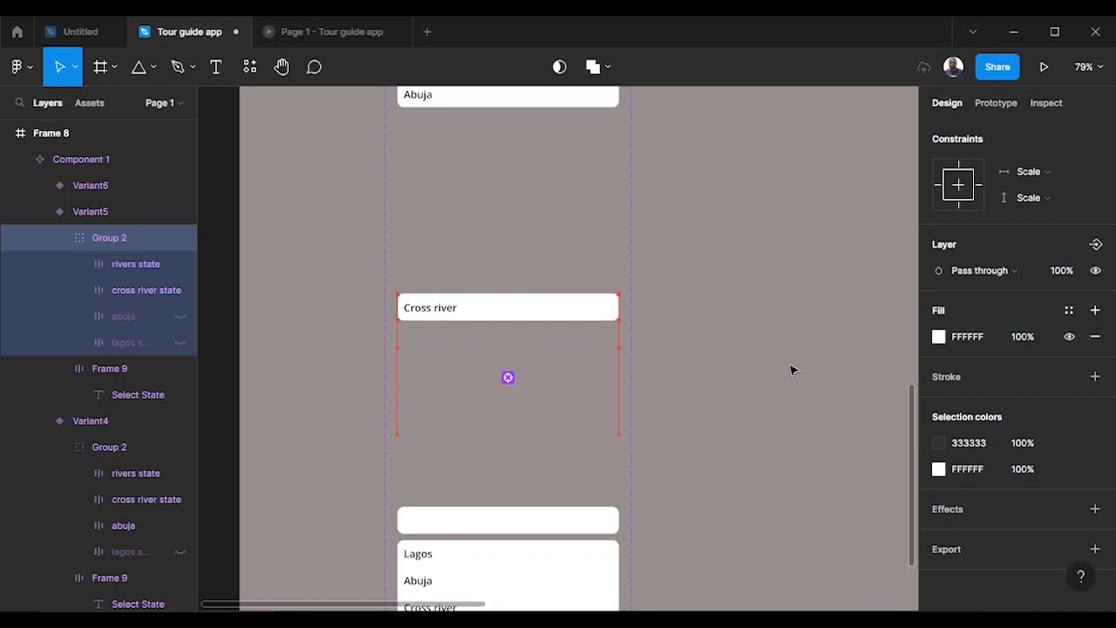
# Hide the Lagos, Abuja and Cross river rows in the sixth variant and remove the fill from its Rivers row.
pyautogui.scroll(-3, 489, 418)
pyautogui.click(489, 421)
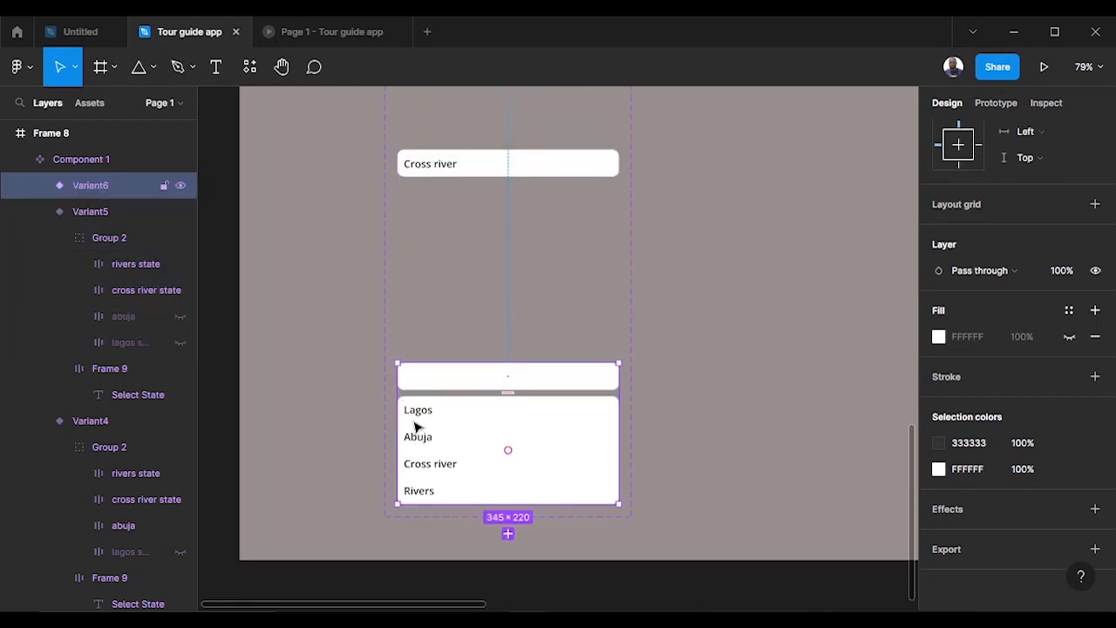
pyautogui.doubleClick(452, 417)
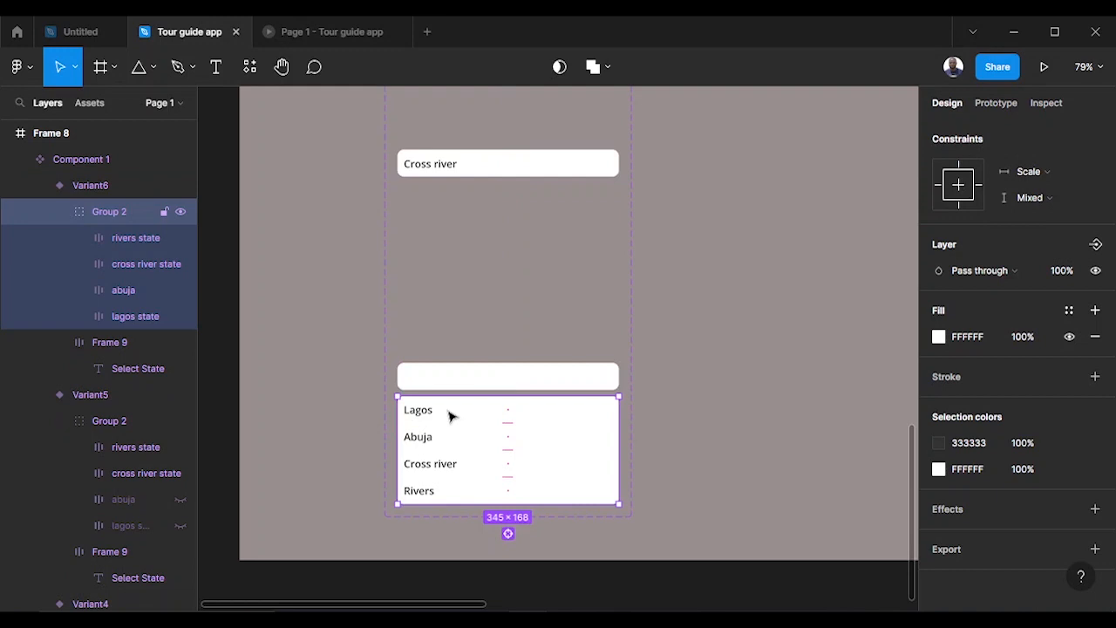
pyautogui.click(448, 416)
pyautogui.keyDown('shift'); pyautogui.click(428, 447); pyautogui.keyUp('shift')
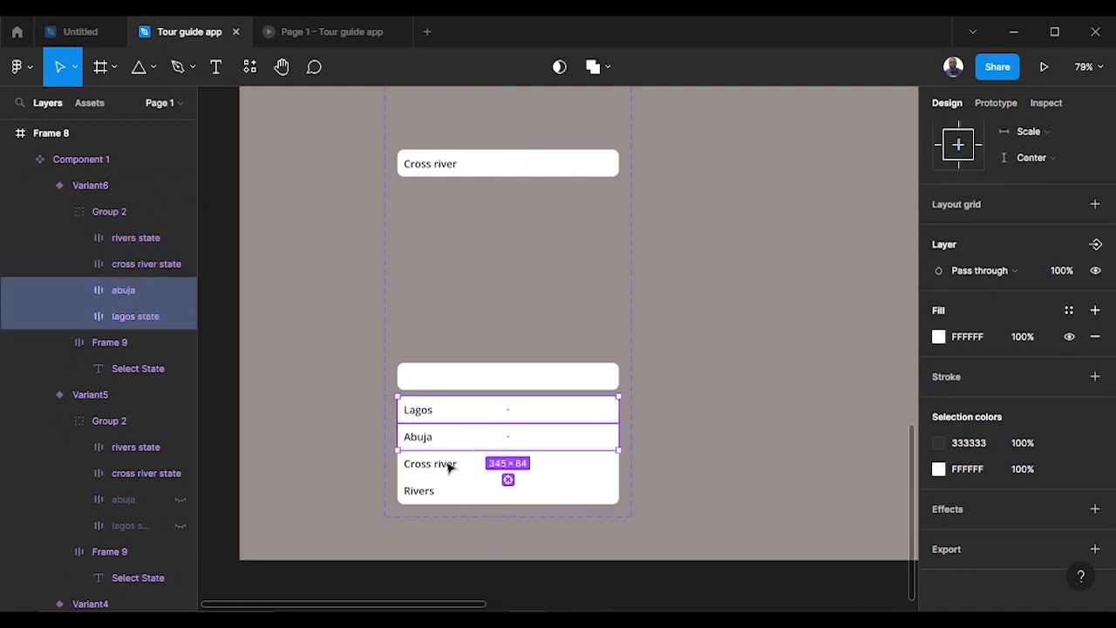
pyautogui.keyDown('shift'); pyautogui.click(450, 467); pyautogui.keyUp('shift')
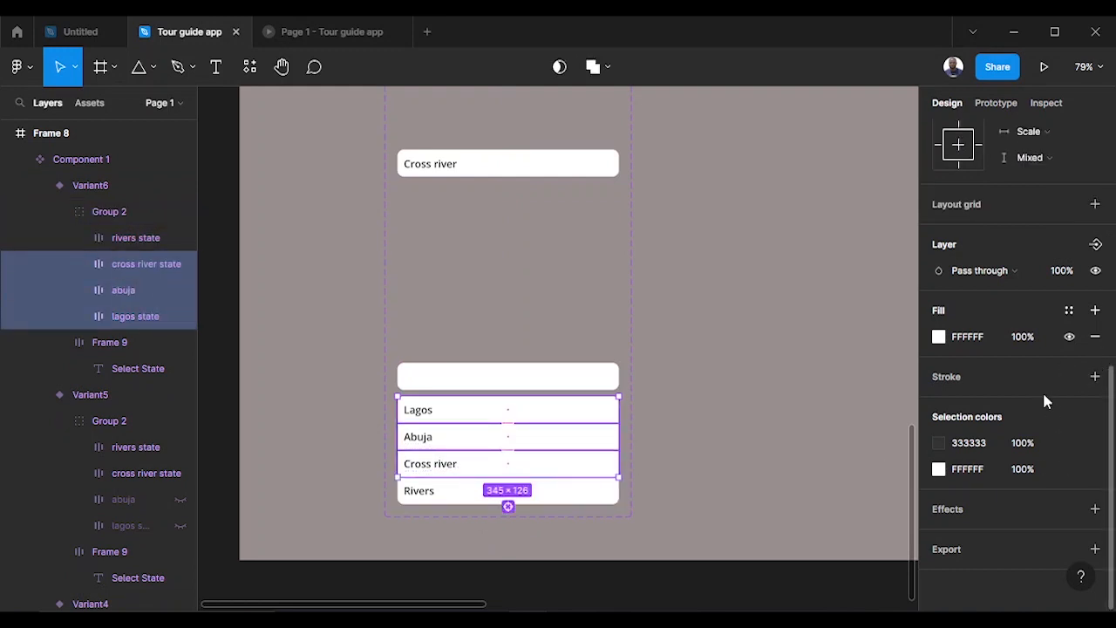
pyautogui.click(1096, 272)
pyautogui.click(561, 503)
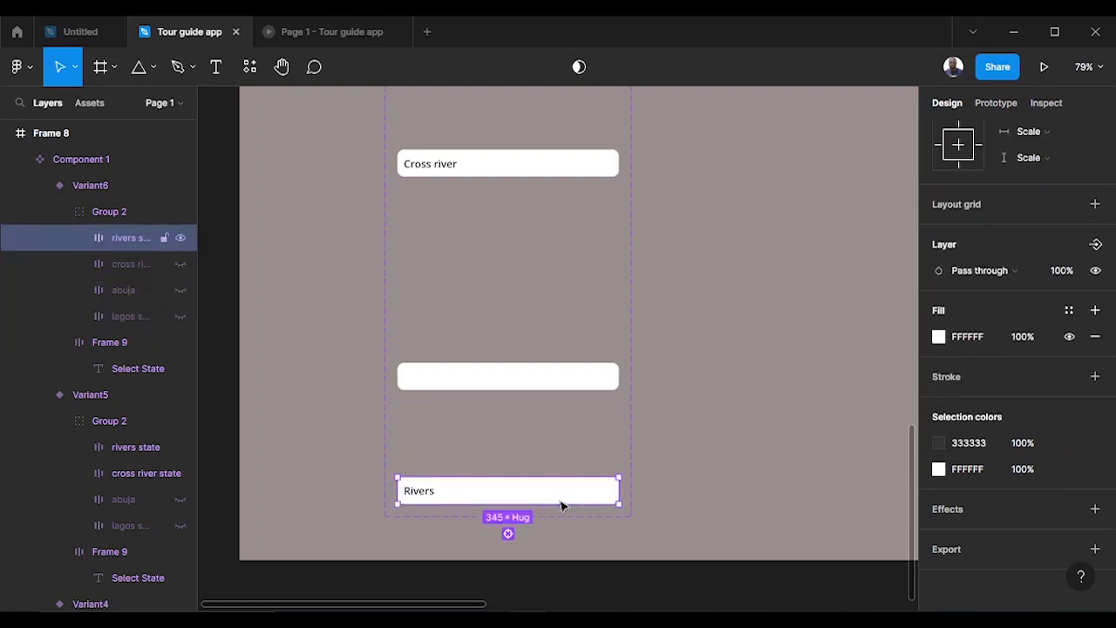
pyautogui.click(1095, 337)
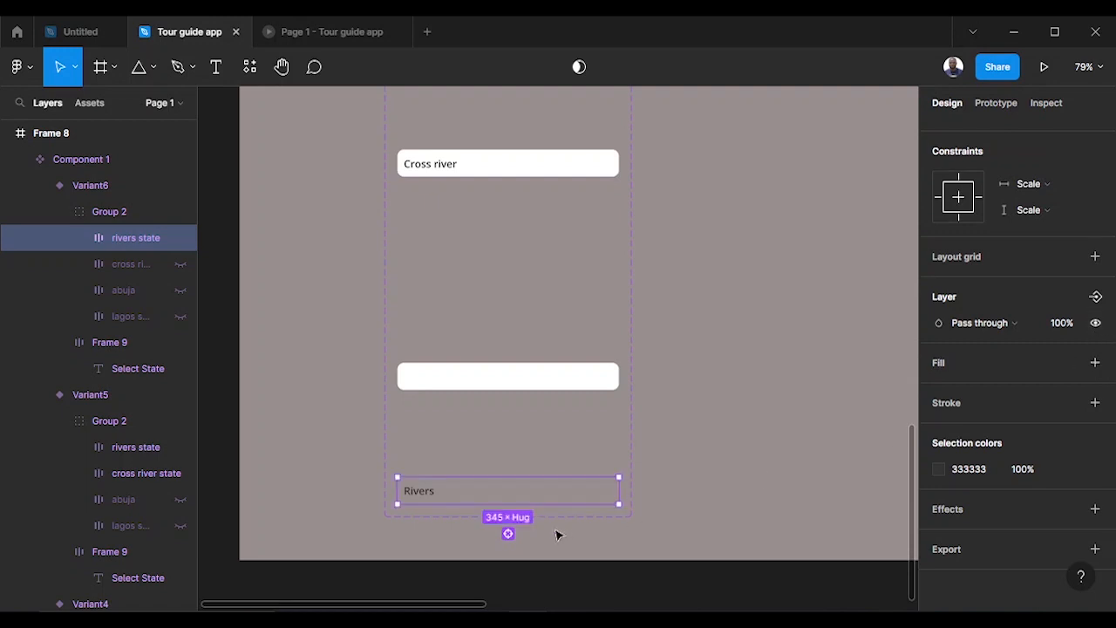
# Move the sixth variant's option group up until the Rivers text sits inside the blank select field.
pyautogui.click(90, 208)
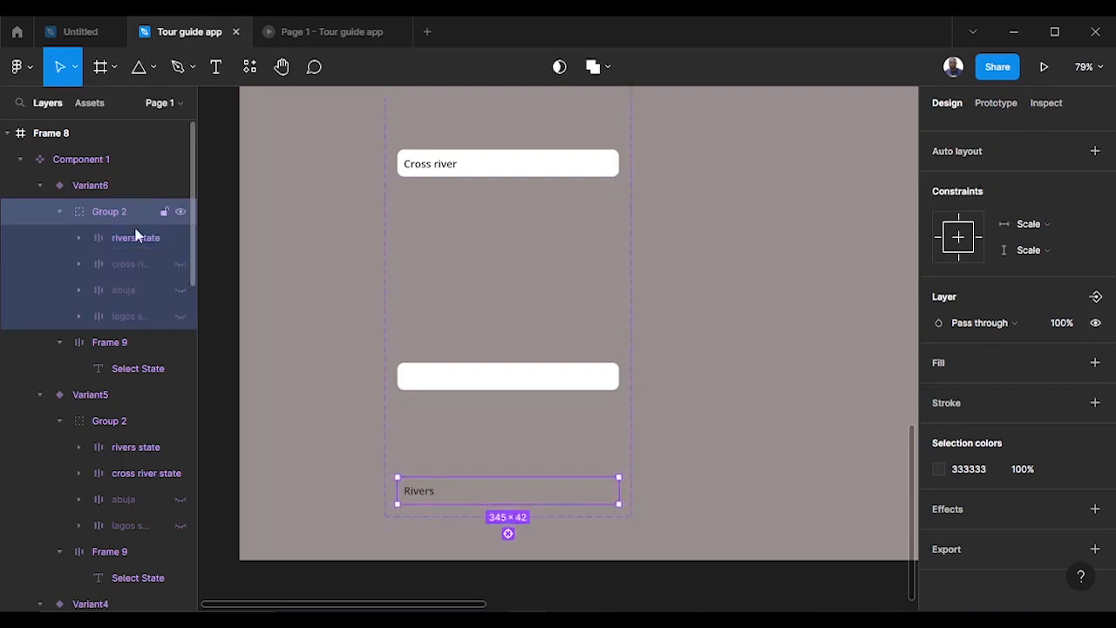
pyautogui.hotkey('shift', 'Up')
pyautogui.hotkey('shift', 'Up')
pyautogui.hotkey('shift', 'Up')
pyautogui.hotkey('shift', 'Up')
pyautogui.hotkey('shift', 'Up')
pyautogui.hotkey('shift', 'Up')
pyautogui.hotkey('shift', 'Up')
pyautogui.hotkey('shift', 'Up')
pyautogui.hotkey('shift', 'Up')
pyautogui.hotkey('shift', 'Up')
pyautogui.hotkey('shift', 'Up')
pyautogui.hotkey('shift', 'Up')
pyautogui.hotkey('shift', 'Up')
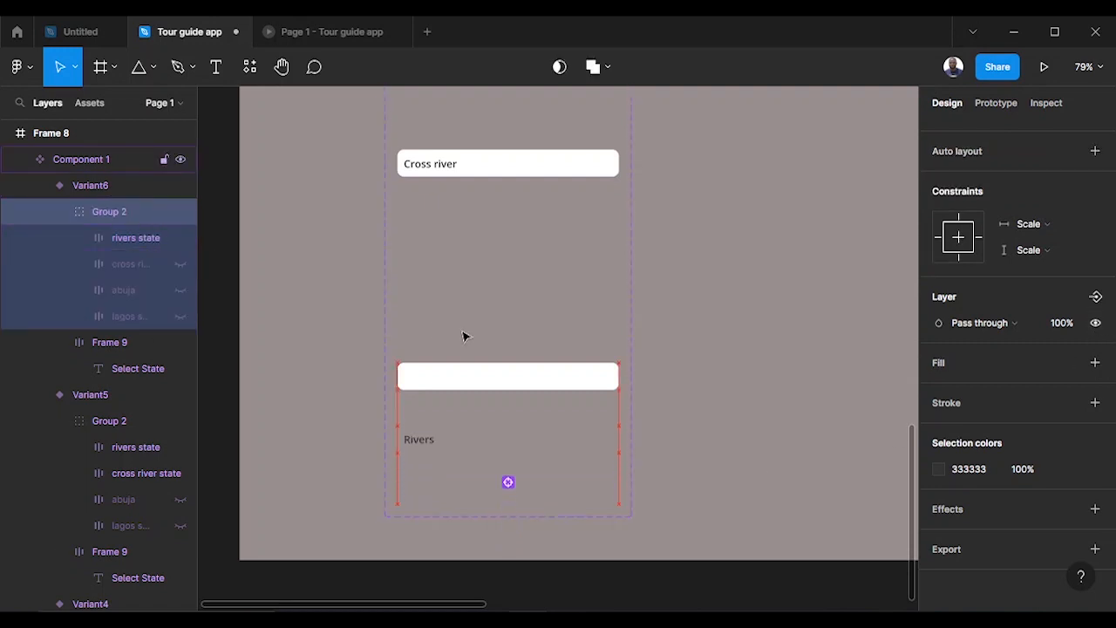
pyautogui.hotkey('shift', 'Up')
pyautogui.hotkey('shift', 'Up')
pyautogui.hotkey('shift', 'Up')
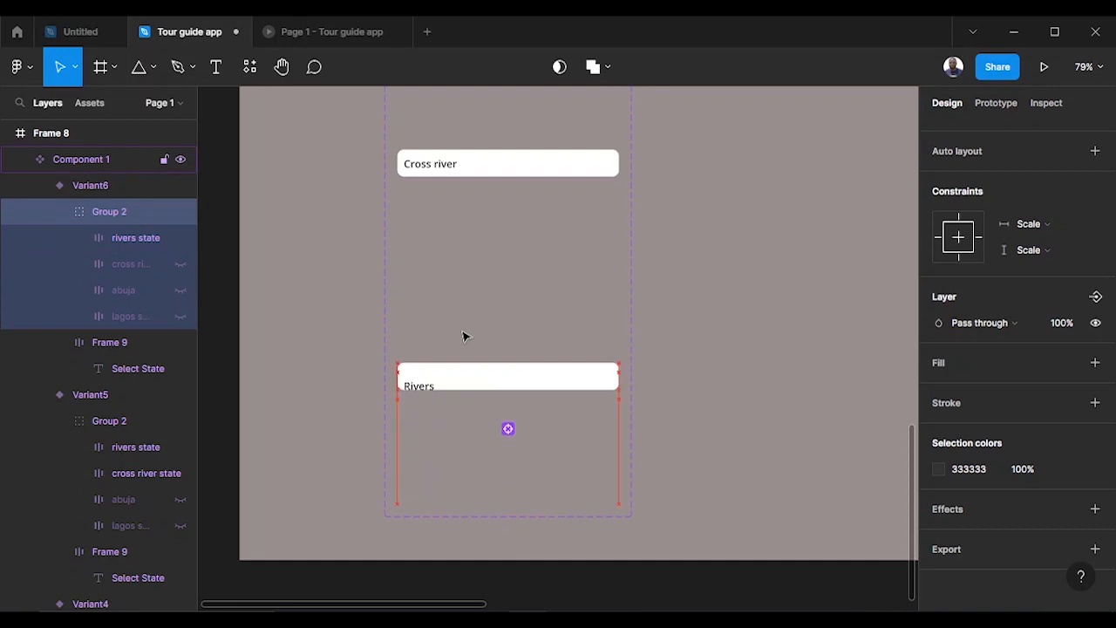
pyautogui.hotkey('shift', 'Up')
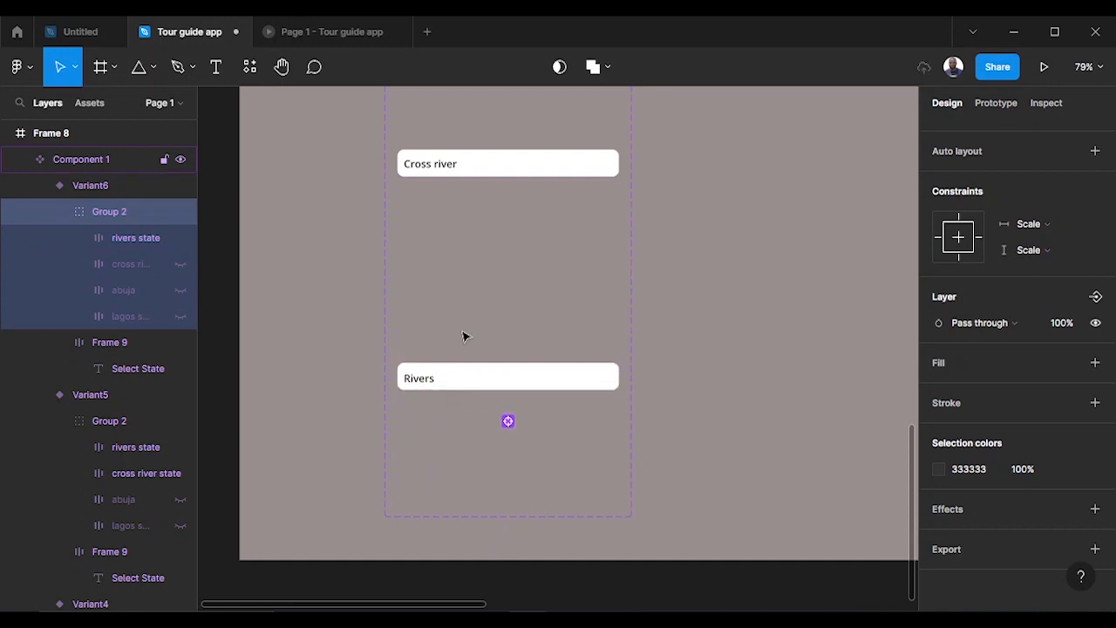
pyautogui.press('Up')
pyautogui.press('Down')
pyautogui.click(702, 247)
# Move the iPhone 14 Pro - 1 frame closer to the frame that holds the drop-down component.
pyautogui.scroll(-5, 835, 224)
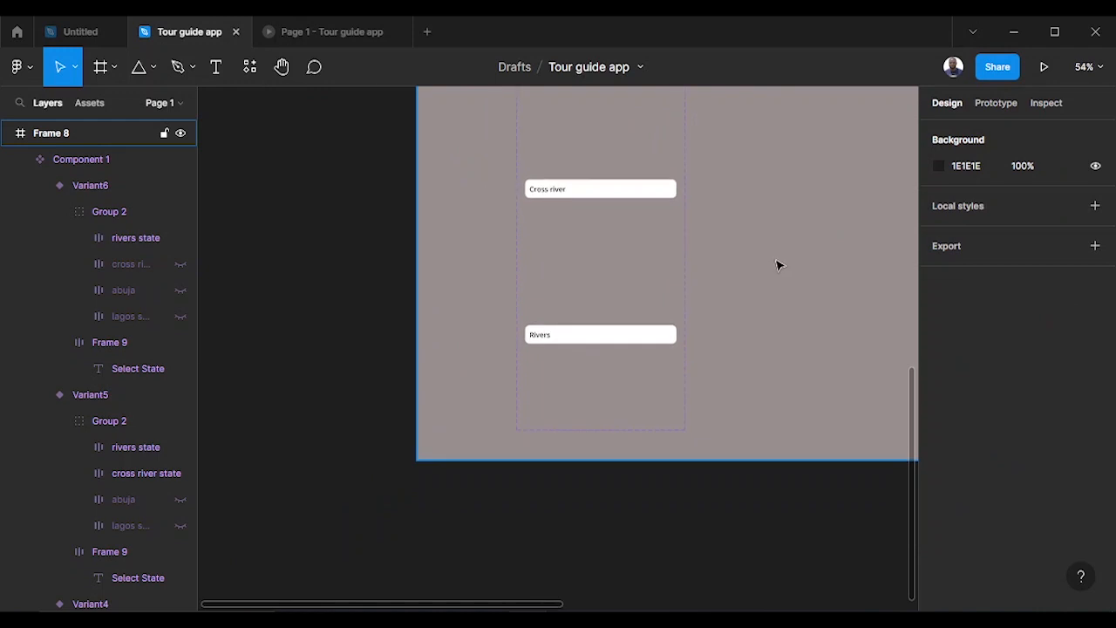
pyautogui.moveTo(777, 264); pyautogui.dragTo(592, 366)
pyautogui.scroll(-2, 605, 300)
pyautogui.moveTo(635, 298); pyautogui.dragTo(547, 450)
pyautogui.scroll(-2, 562, 395)
pyautogui.moveTo(590, 366); pyautogui.dragTo(494, 388)
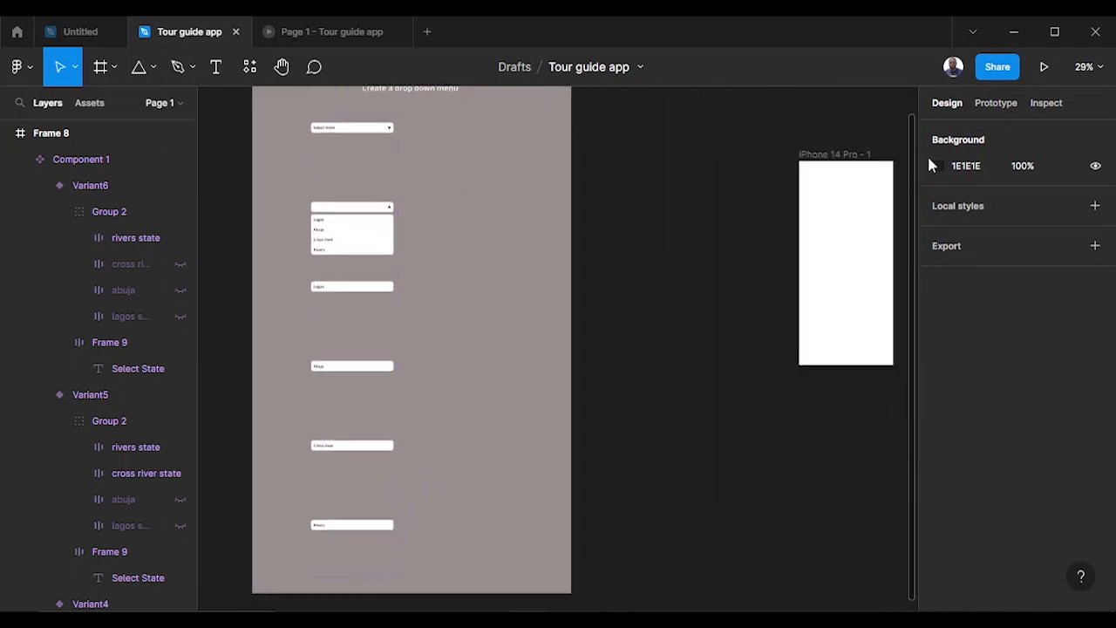
pyautogui.moveTo(800, 157); pyautogui.dragTo(652, 174)
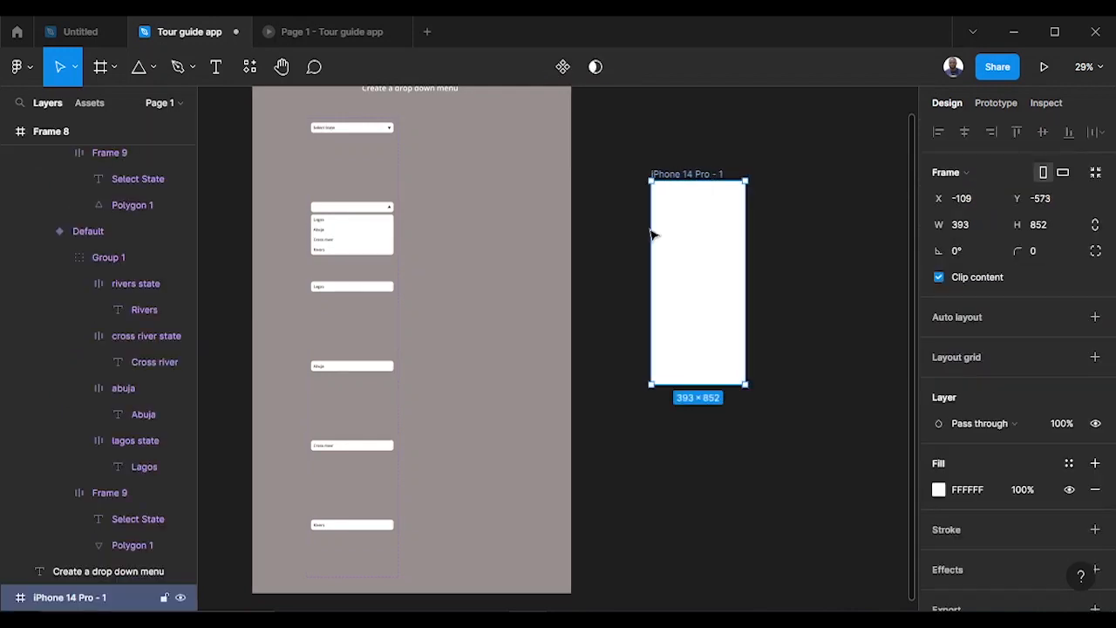
# Connect the Default variant's Select State field to Variant2 with an on-click Change to interaction, using Smart animate, Ease in and 300ms.
pyautogui.scroll(2, 497, 259)
pyautogui.scroll(2, 495, 255)
pyautogui.moveTo(494, 252); pyautogui.dragTo(762, 341)
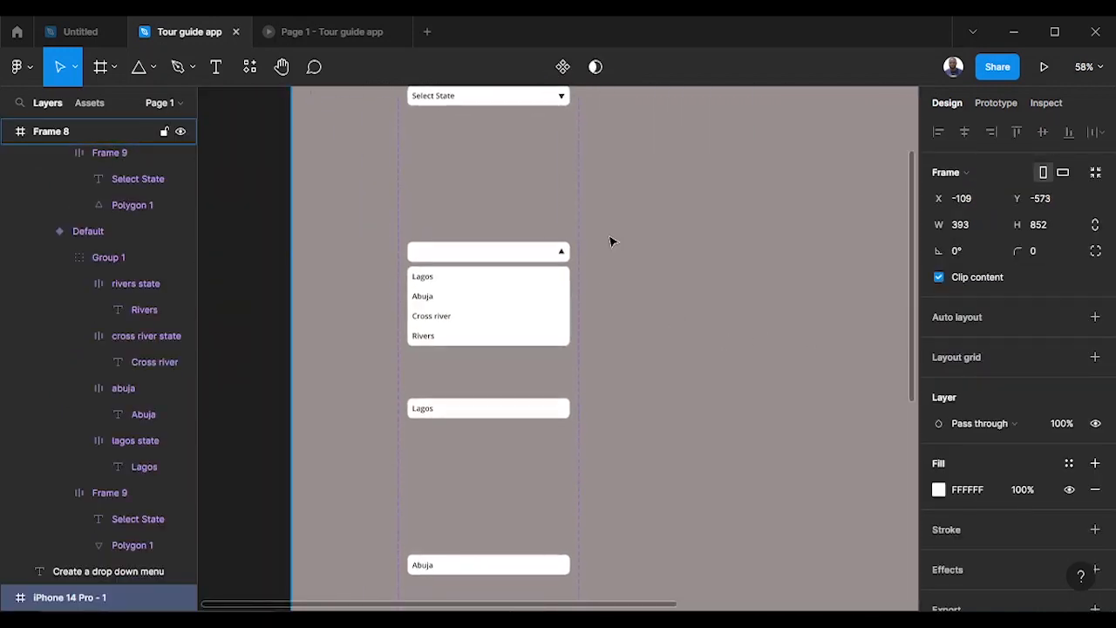
pyautogui.scroll(2, 614, 239)
pyautogui.scroll(2, 615, 239)
pyautogui.scroll(-1, 629, 237)
pyautogui.moveTo(631, 238); pyautogui.dragTo(713, 210)
pyautogui.scroll(-2, 712, 209)
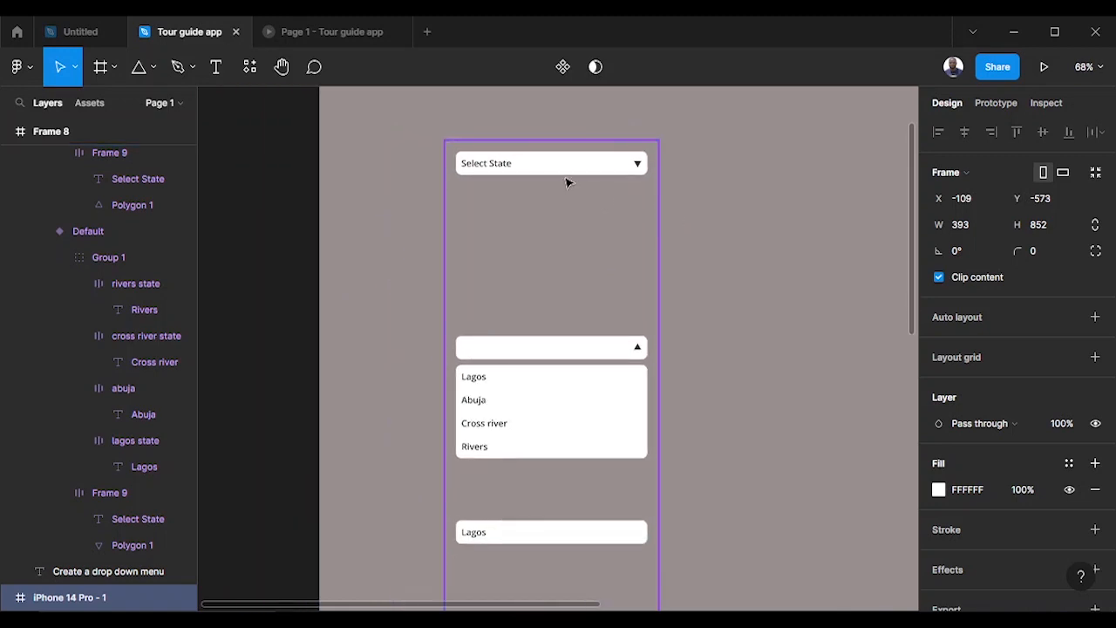
pyautogui.click(995, 103)
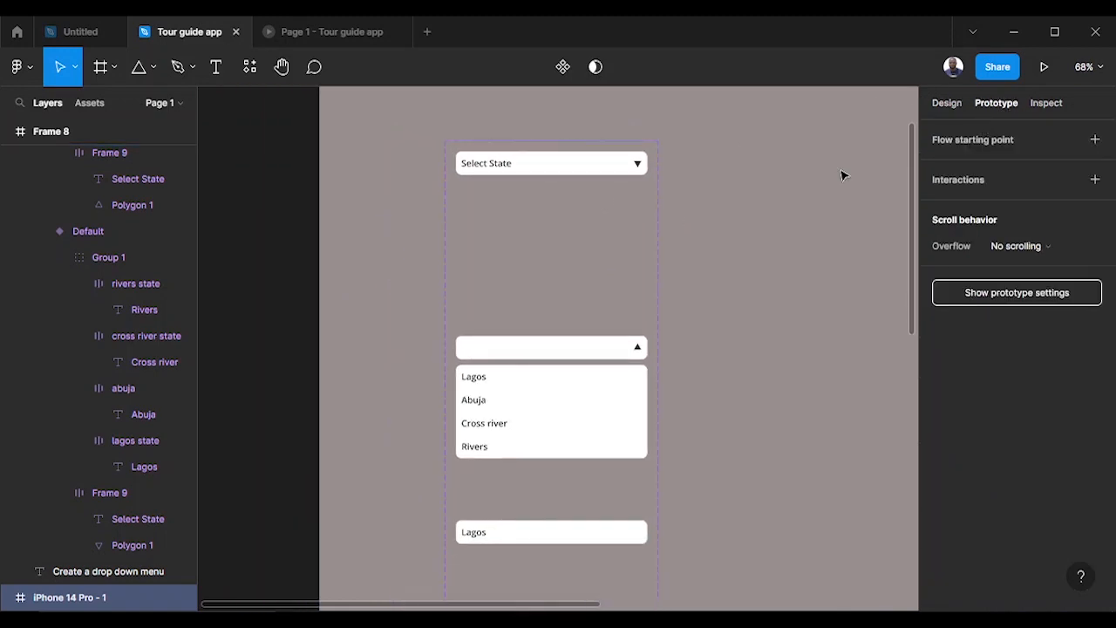
pyautogui.click(532, 179)
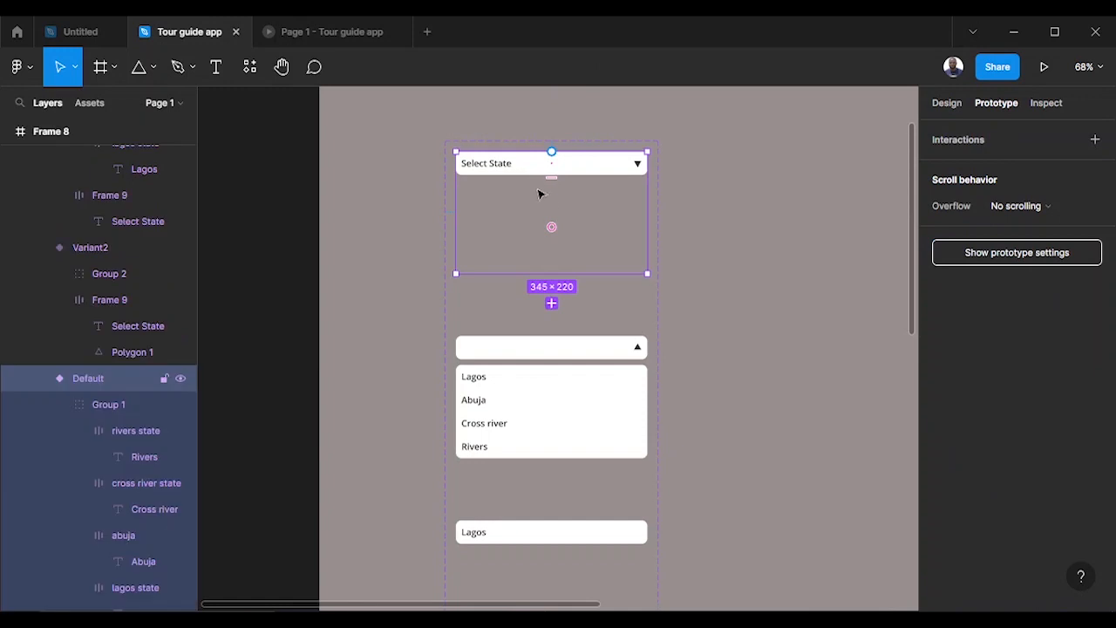
pyautogui.click(537, 178)
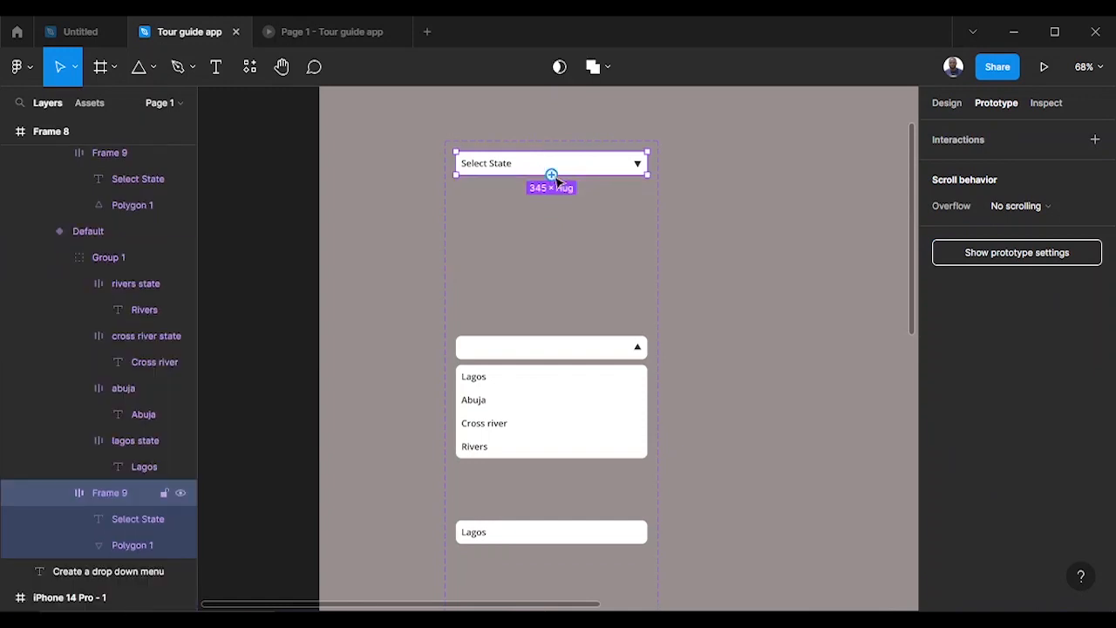
pyautogui.moveTo(554, 177); pyautogui.dragTo(488, 354)
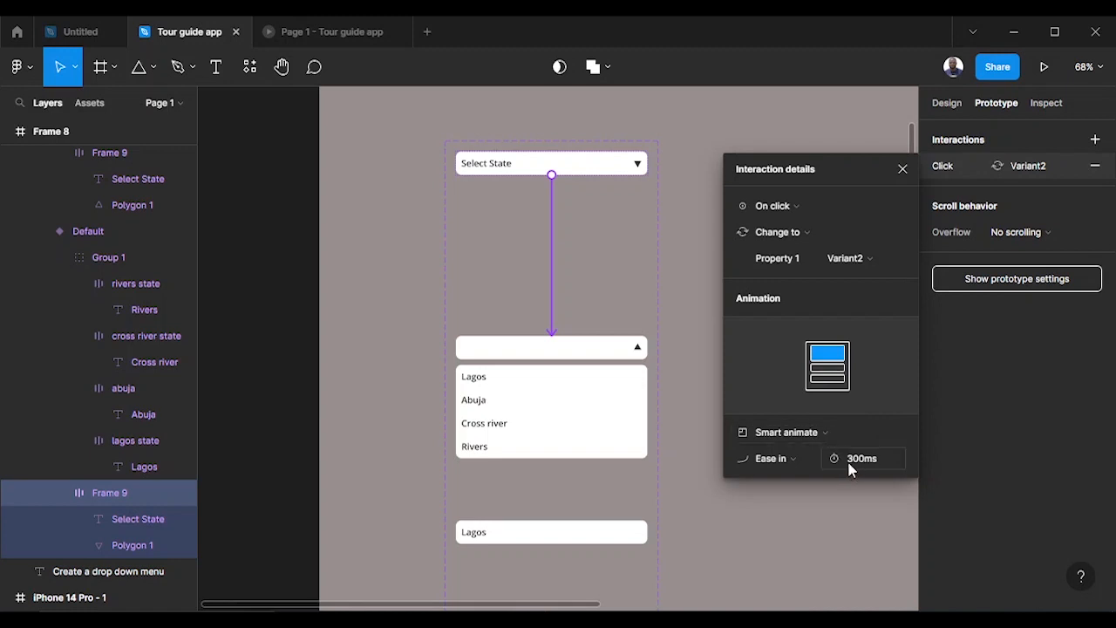
# Connect Variant2's blank select field back to the Default variant with an on-click Change to interaction, using Smart animate, Ease in and 300ms.
pyautogui.click(575, 343)
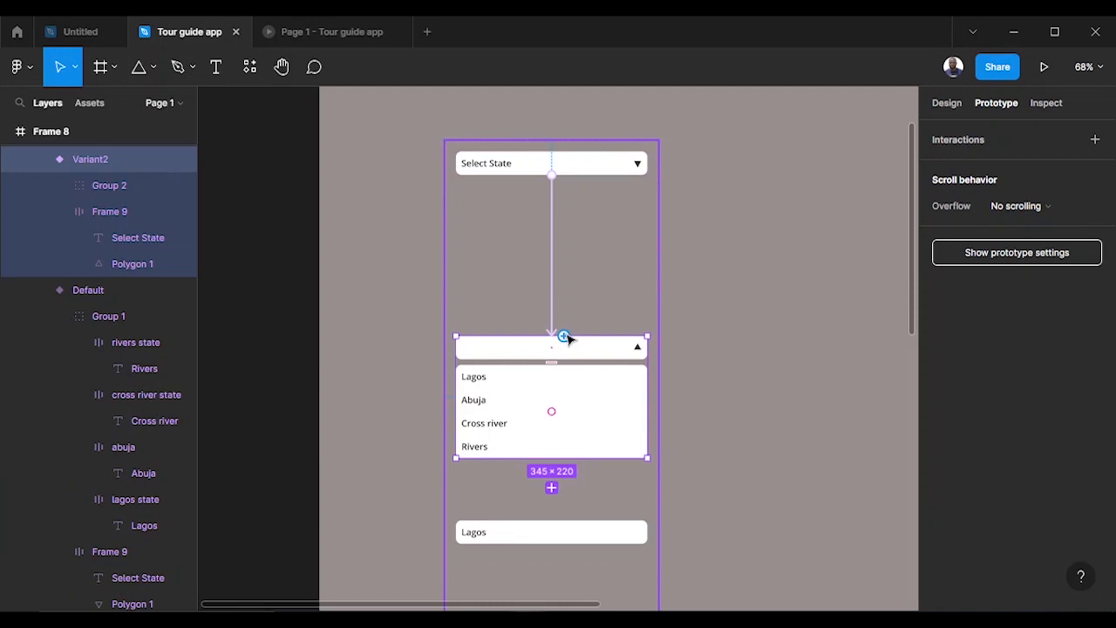
pyautogui.click(576, 348)
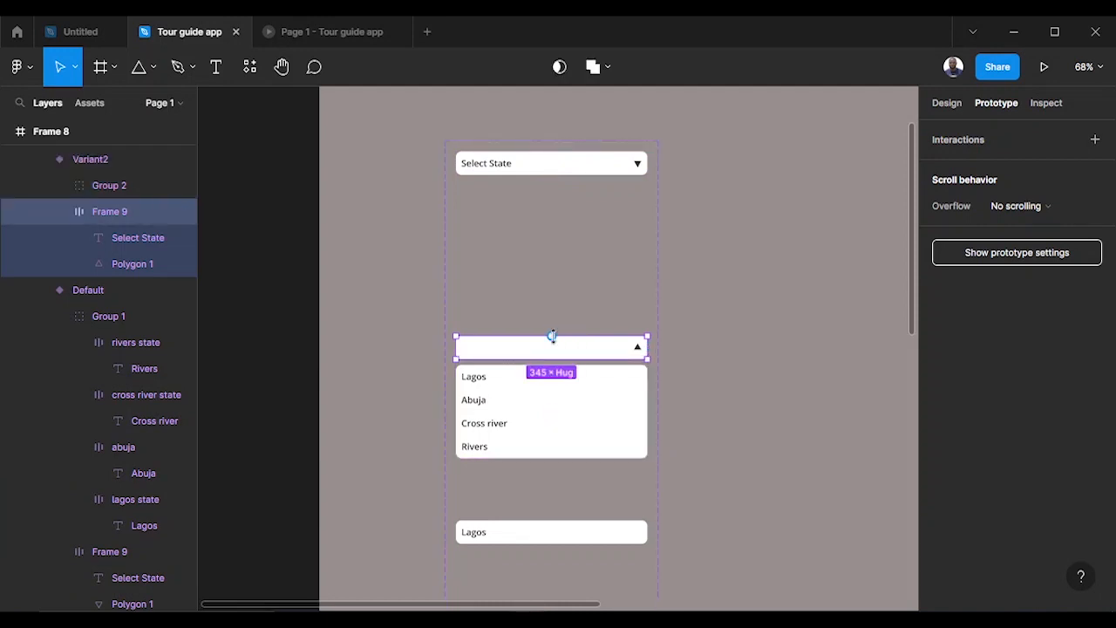
pyautogui.moveTo(552, 338); pyautogui.dragTo(591, 170)
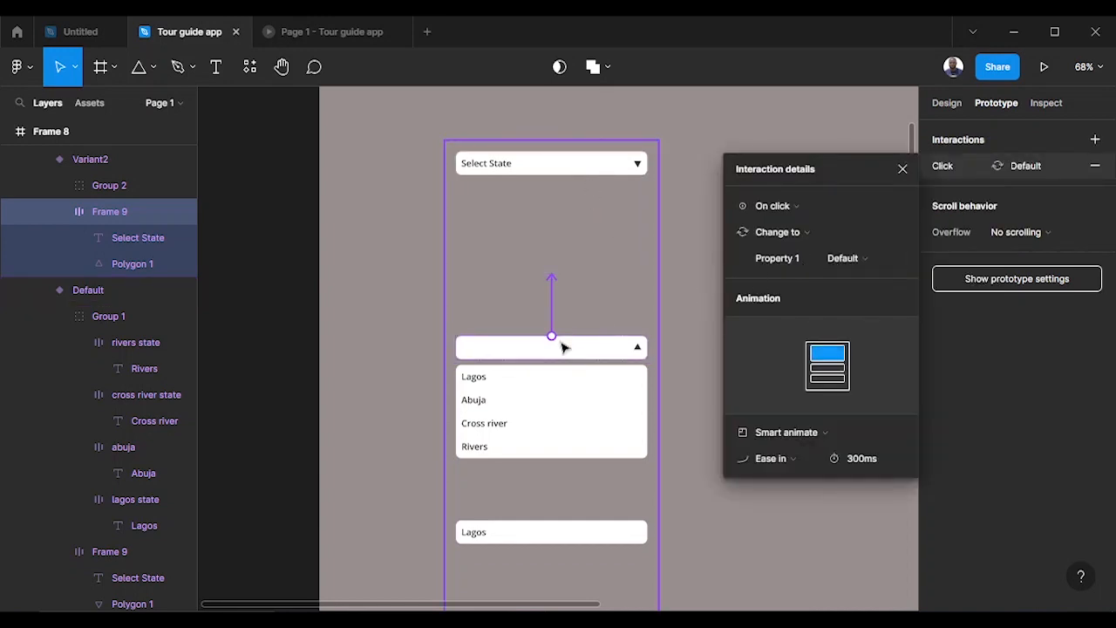
pyautogui.click(538, 176)
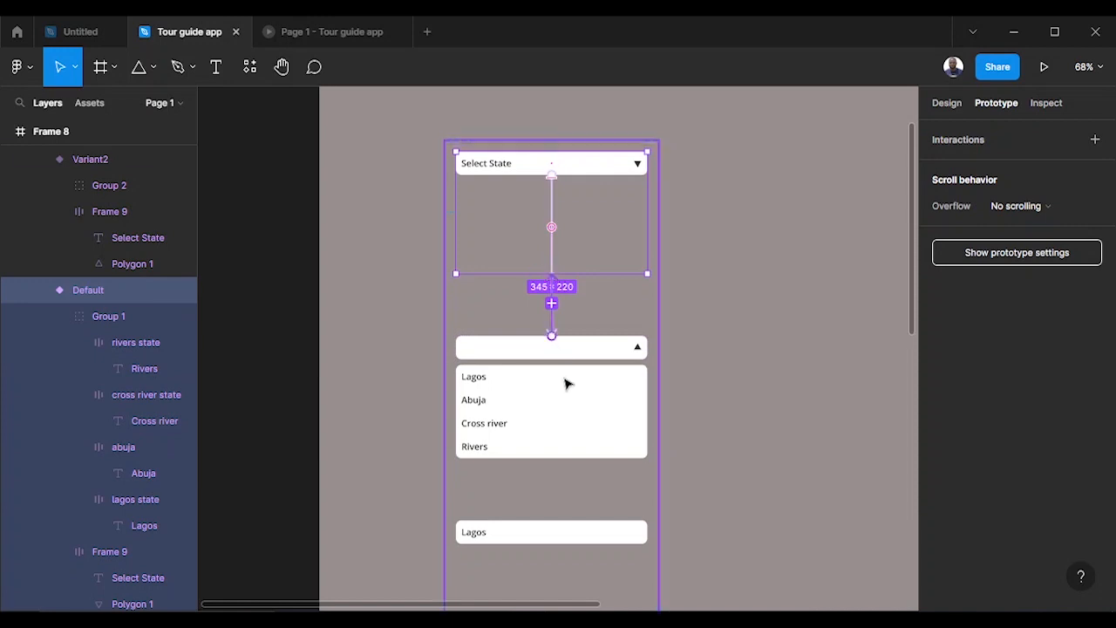
# Connect Variant2's Lagos row to Variant3 and Variant3 back to Variant2 with on-click Change to interactions, using Smart animate, Ease in and 300ms.
pyautogui.scroll(-3, 703, 371)
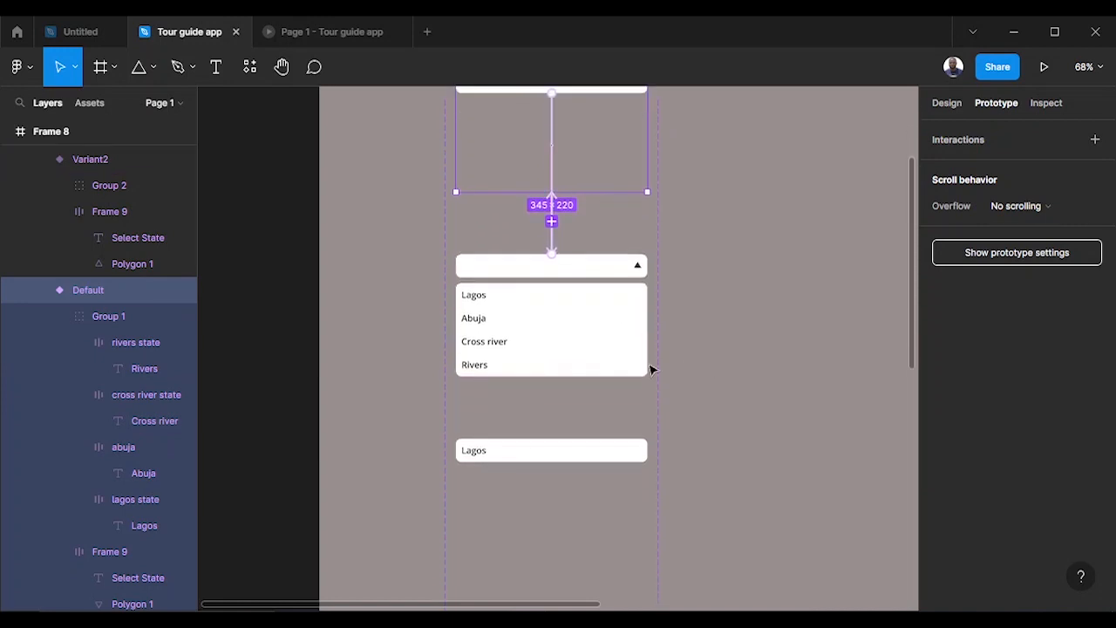
pyautogui.scroll(-1, 730, 331)
pyautogui.click(510, 276)
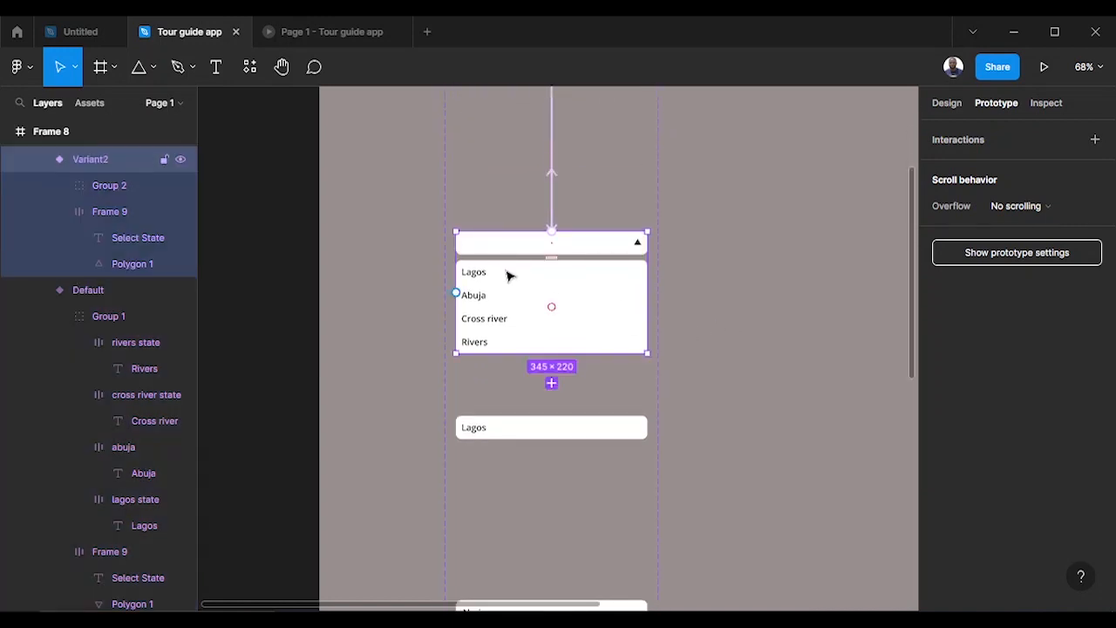
pyautogui.doubleClick(510, 276)
pyautogui.doubleClick(510, 275)
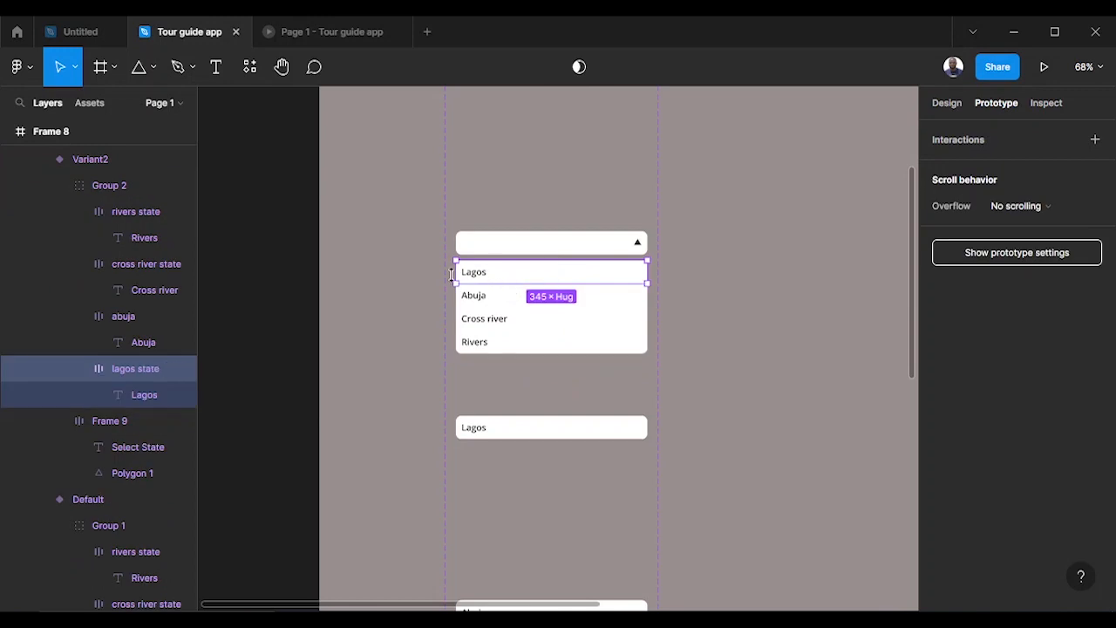
pyautogui.moveTo(455, 271); pyautogui.dragTo(465, 428)
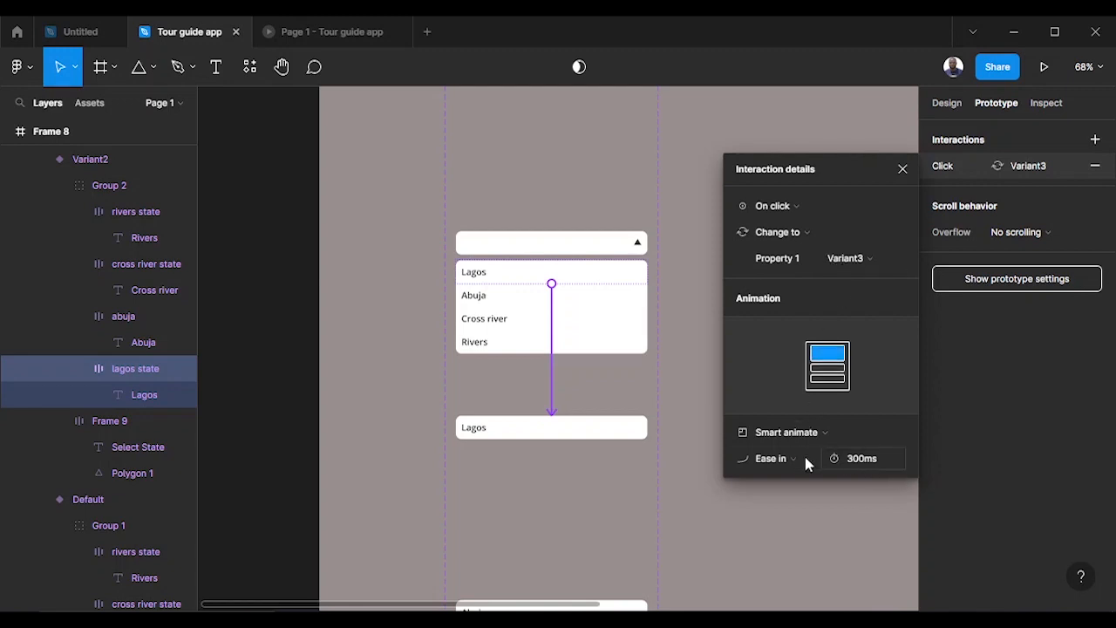
pyautogui.click(589, 420)
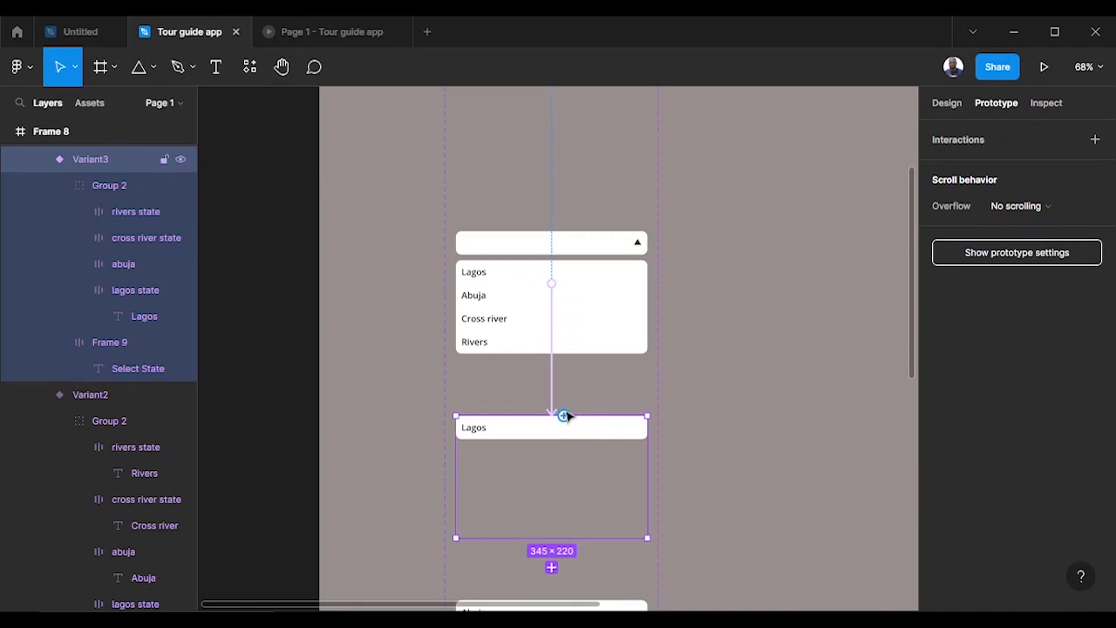
pyautogui.moveTo(563, 416); pyautogui.dragTo(588, 297)
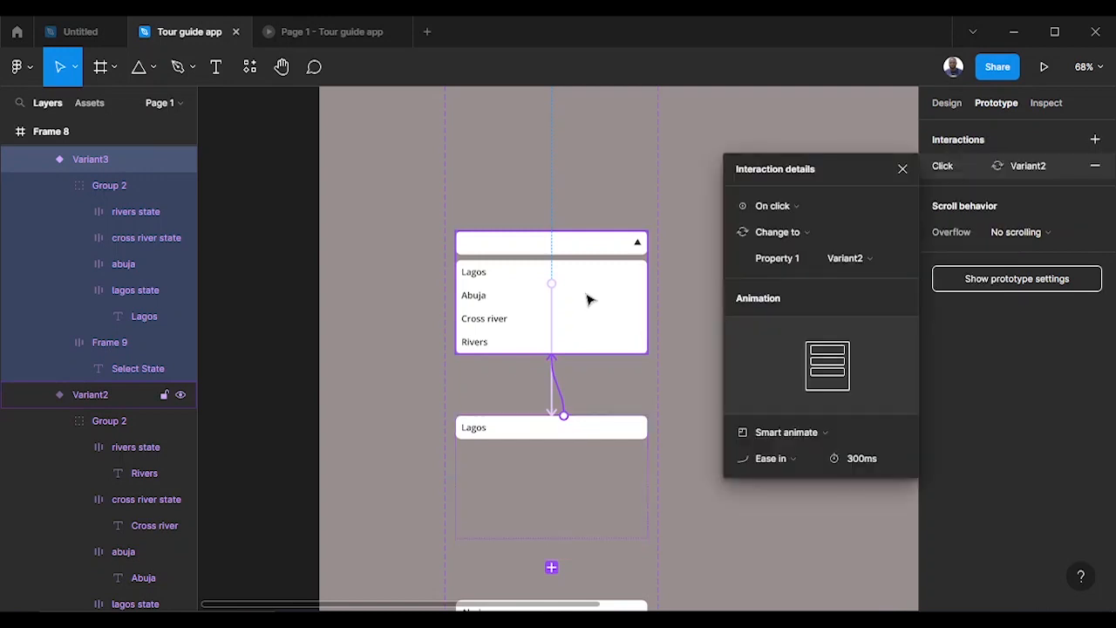
# Connect Variant2's Abuja row to Variant4 and Variant4 back to Variant2 with on-click Change to interactions, using Smart animate, Ease in and 300ms.
pyautogui.scroll(-2, 694, 363)
pyautogui.scroll(-3, 695, 363)
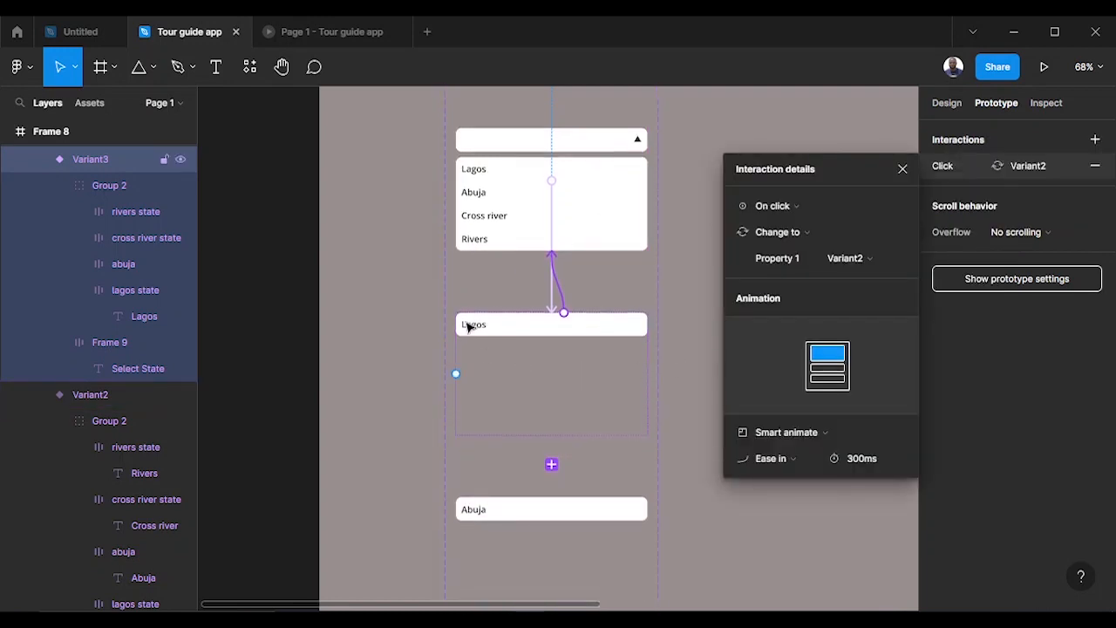
pyautogui.click(489, 198)
pyautogui.click(488, 197)
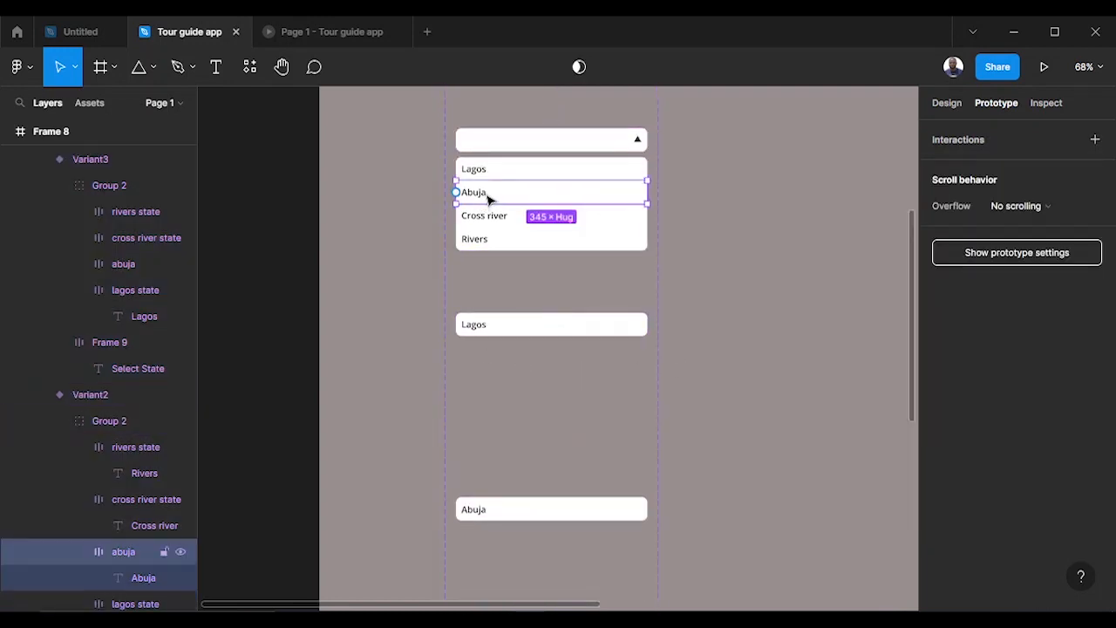
pyautogui.moveTo(456, 192); pyautogui.dragTo(471, 514)
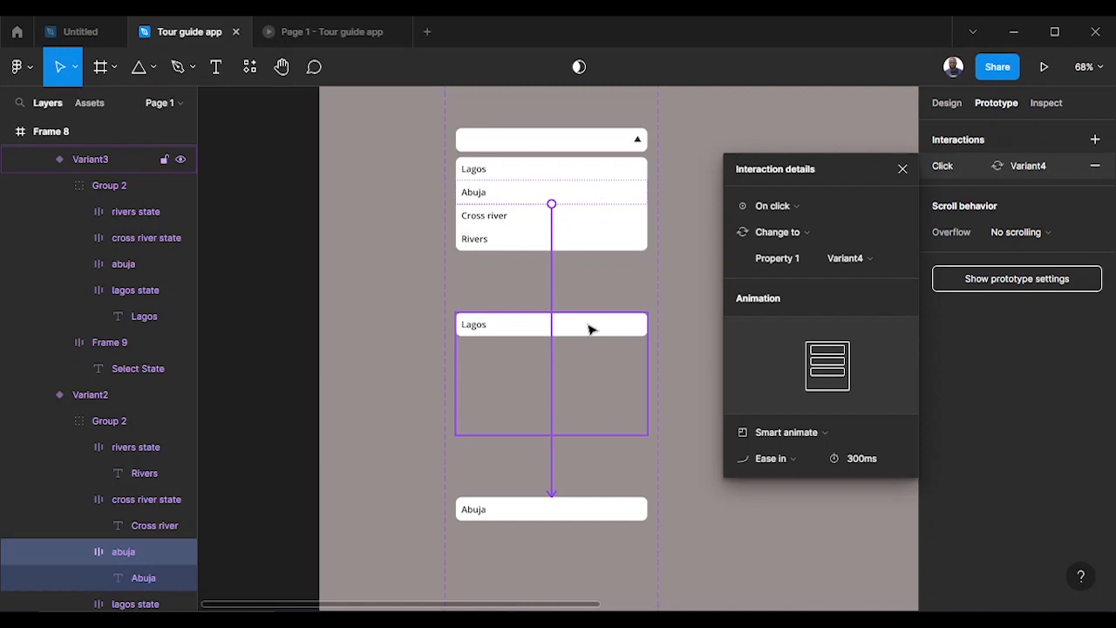
pyautogui.click(580, 495)
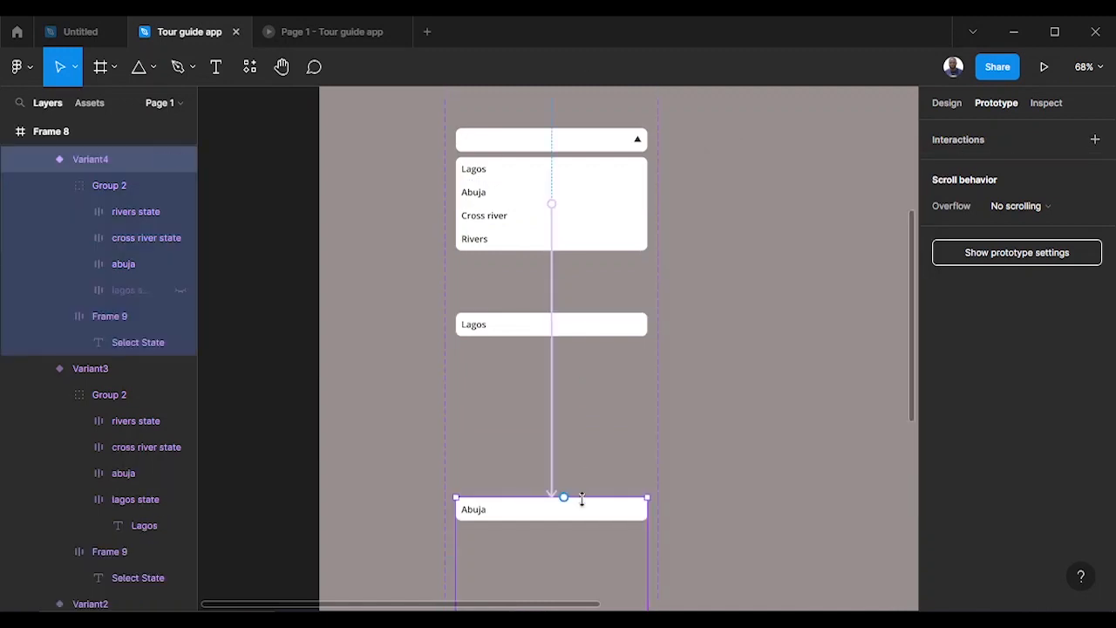
pyautogui.moveTo(564, 497); pyautogui.dragTo(599, 224)
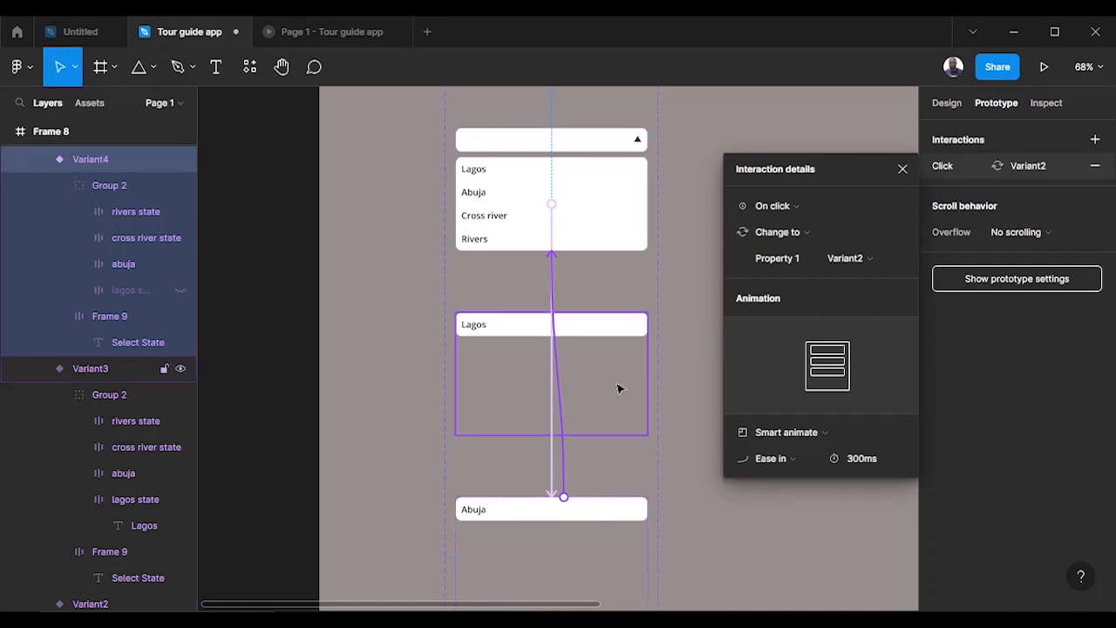
# Connect Variant2's Cross river row to Variant5 and Variant5 back to Variant2 with on-click Change to interactions, using Smart animate, Ease in and 300ms.
pyautogui.scroll(-3, 624, 392)
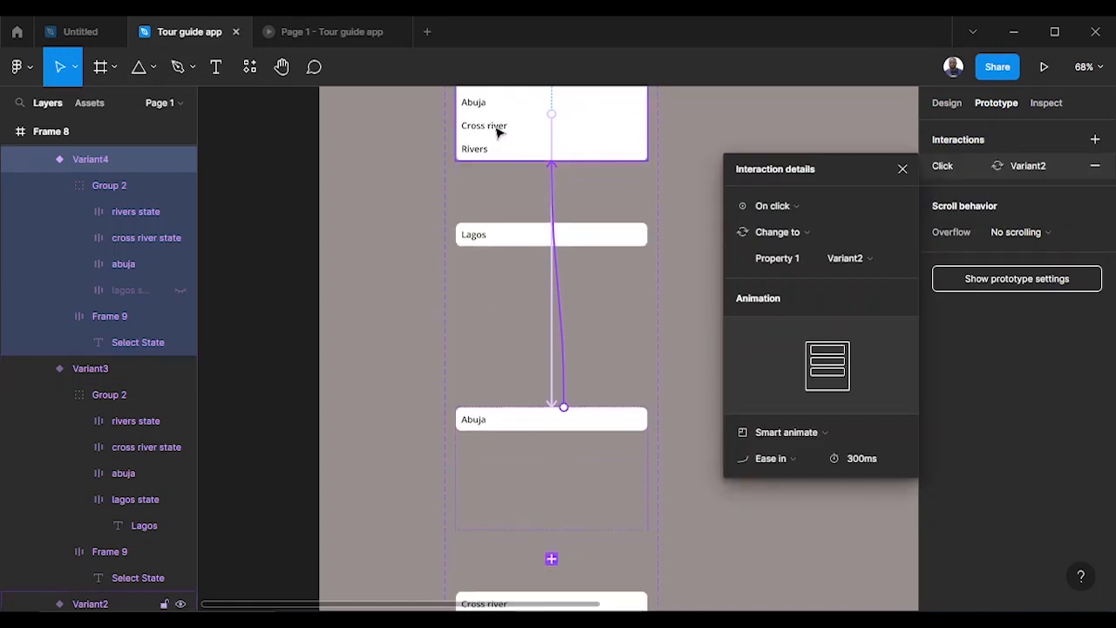
pyautogui.click(498, 130)
pyautogui.click(498, 130)
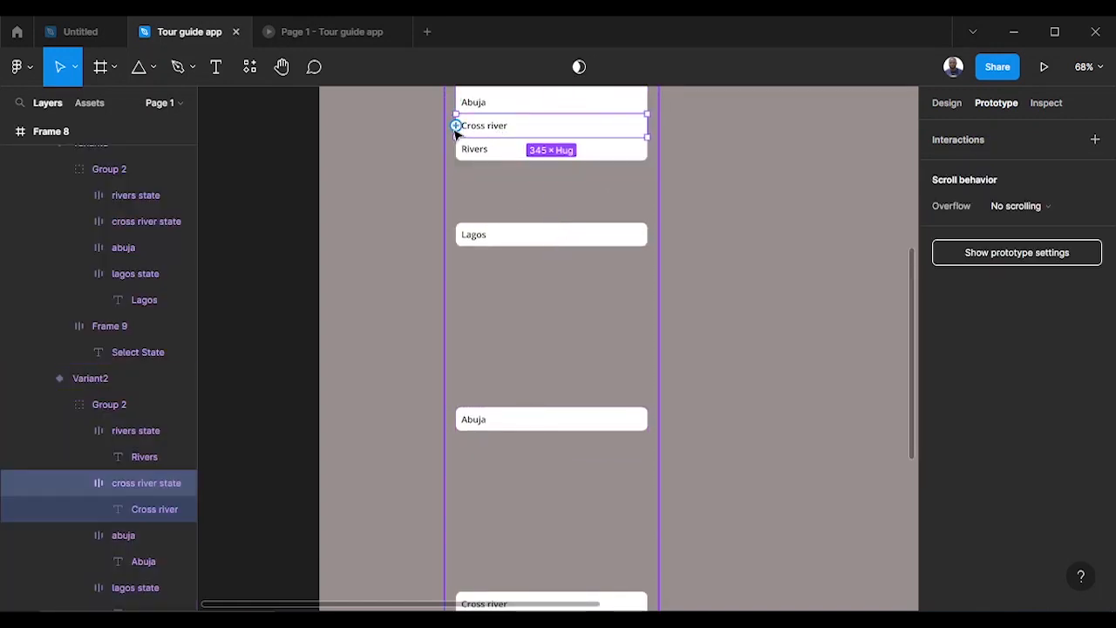
pyautogui.moveTo(455, 126); pyautogui.dragTo(467, 602)
pyautogui.click(596, 590)
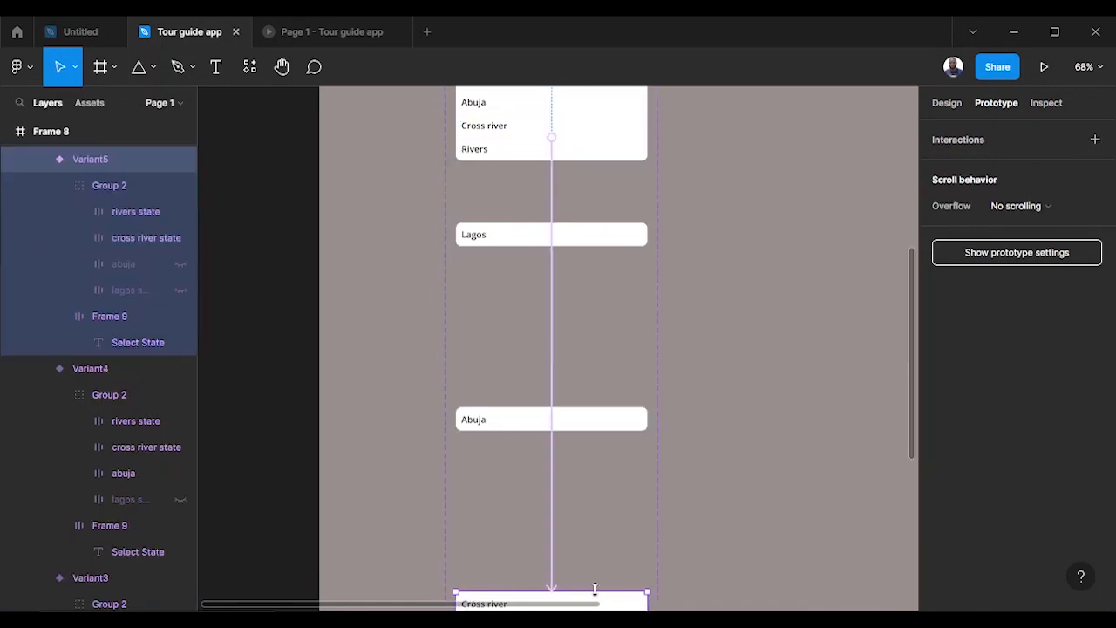
pyautogui.moveTo(564, 591); pyautogui.dragTo(616, 148)
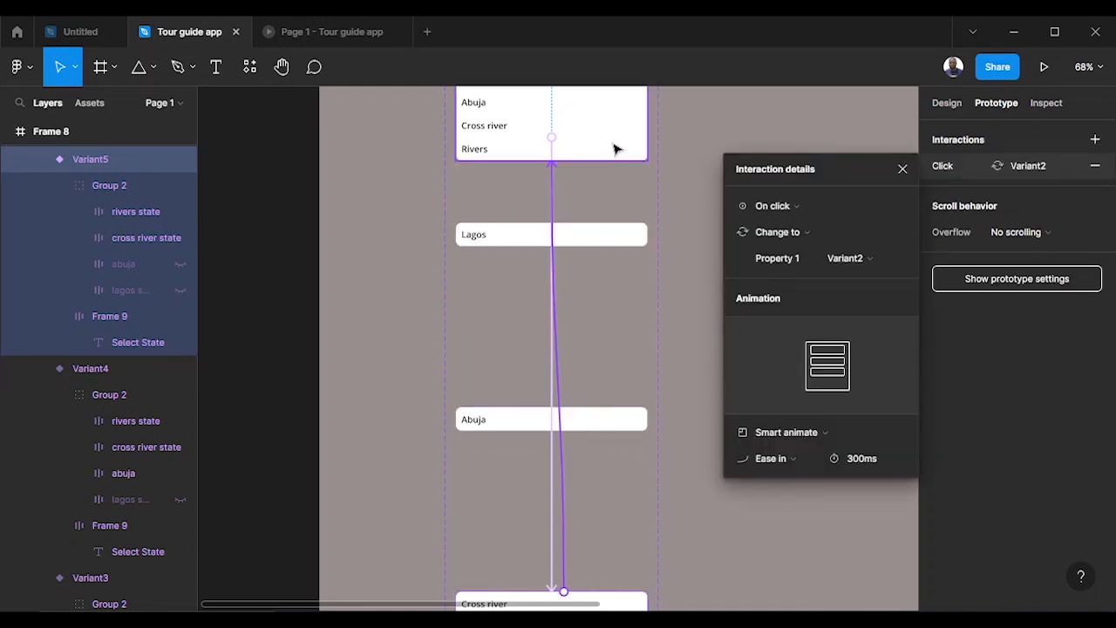
# Connect Variant2's Rivers row to Variant6 and Variant6 back to Variant2 with on-click Change to interactions, using Smart animate, Ease in and 300ms.
pyautogui.click(476, 154)
pyautogui.doubleClick(476, 154)
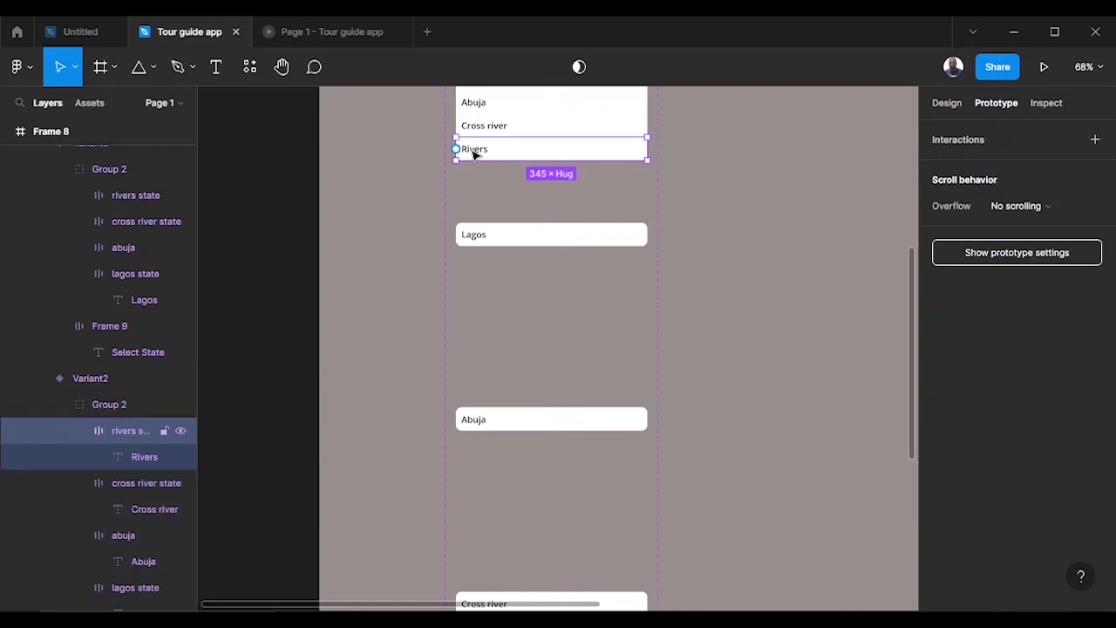
pyautogui.moveTo(459, 152); pyautogui.dragTo(487, 521)
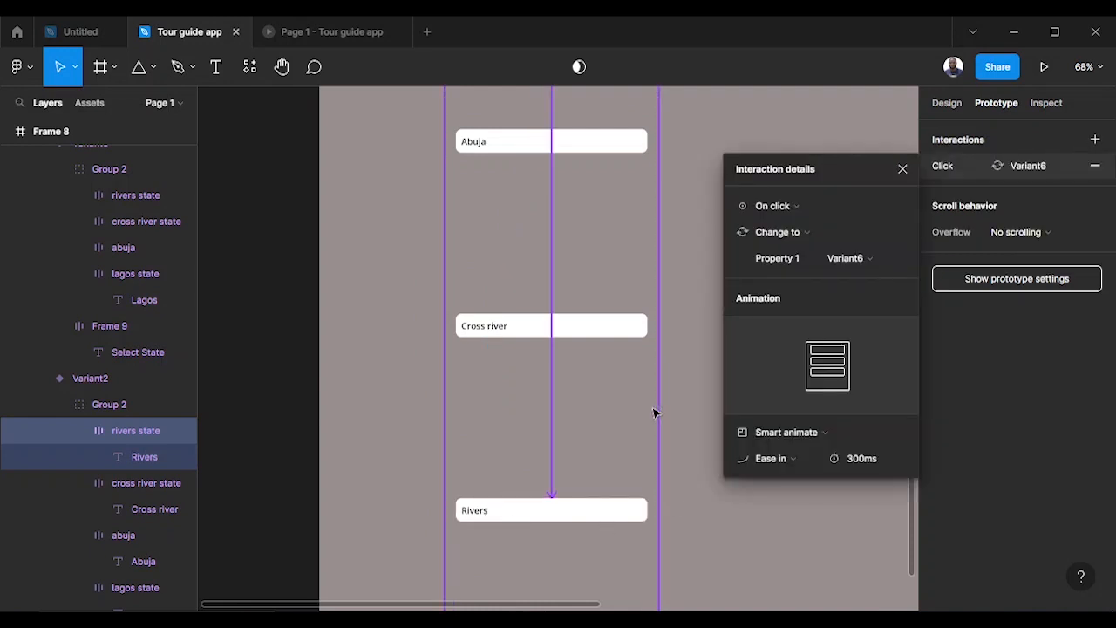
pyautogui.click(628, 512)
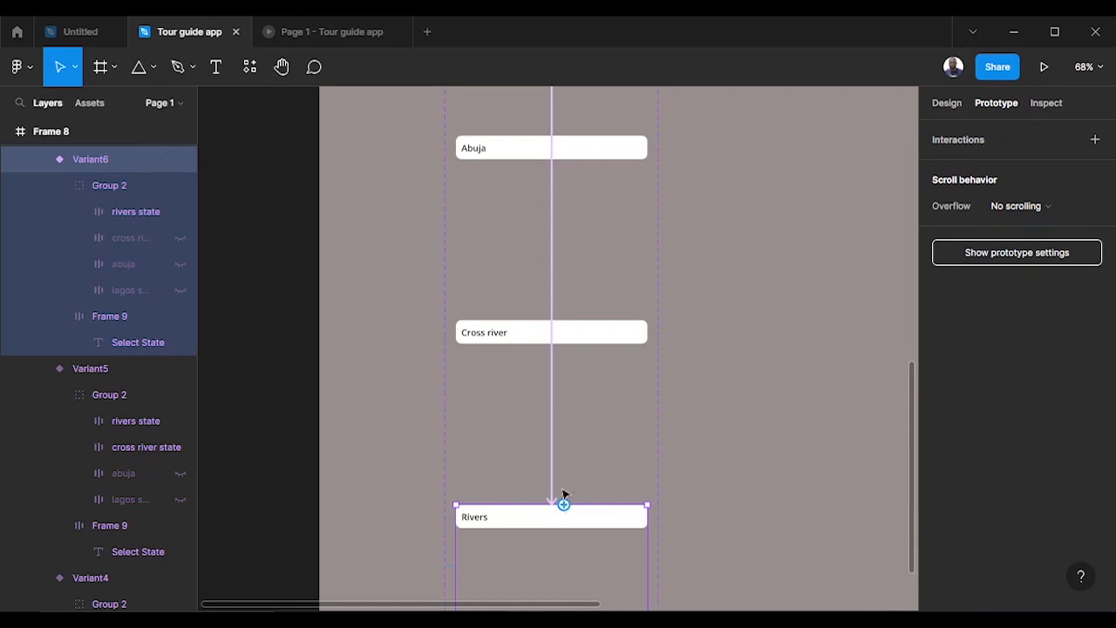
pyautogui.moveTo(564, 502); pyautogui.dragTo(608, 265)
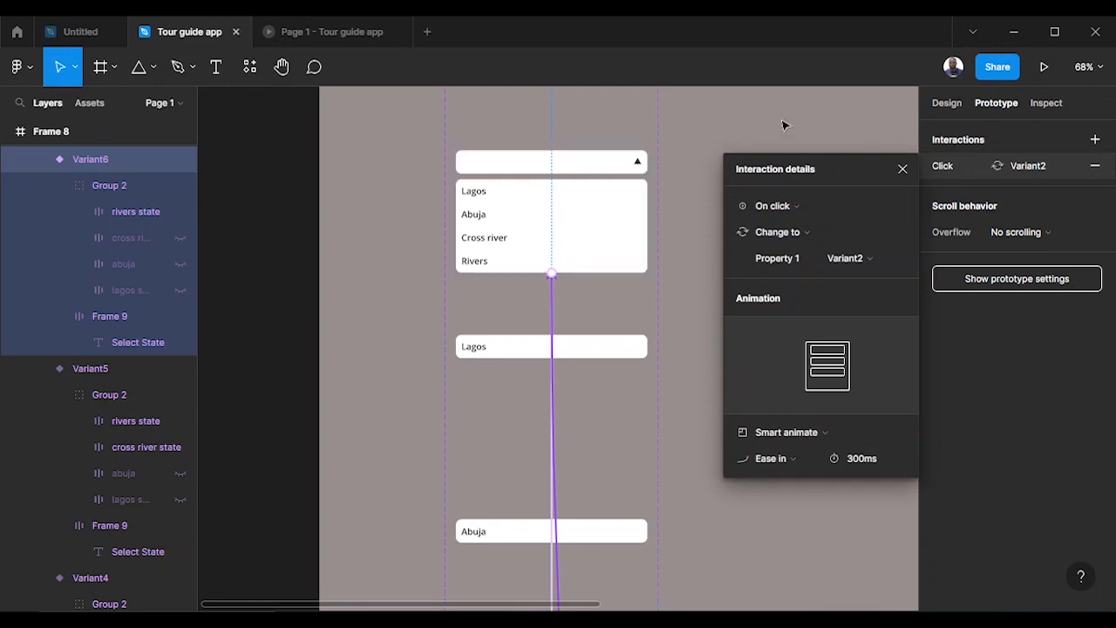
pyautogui.click(903, 169)
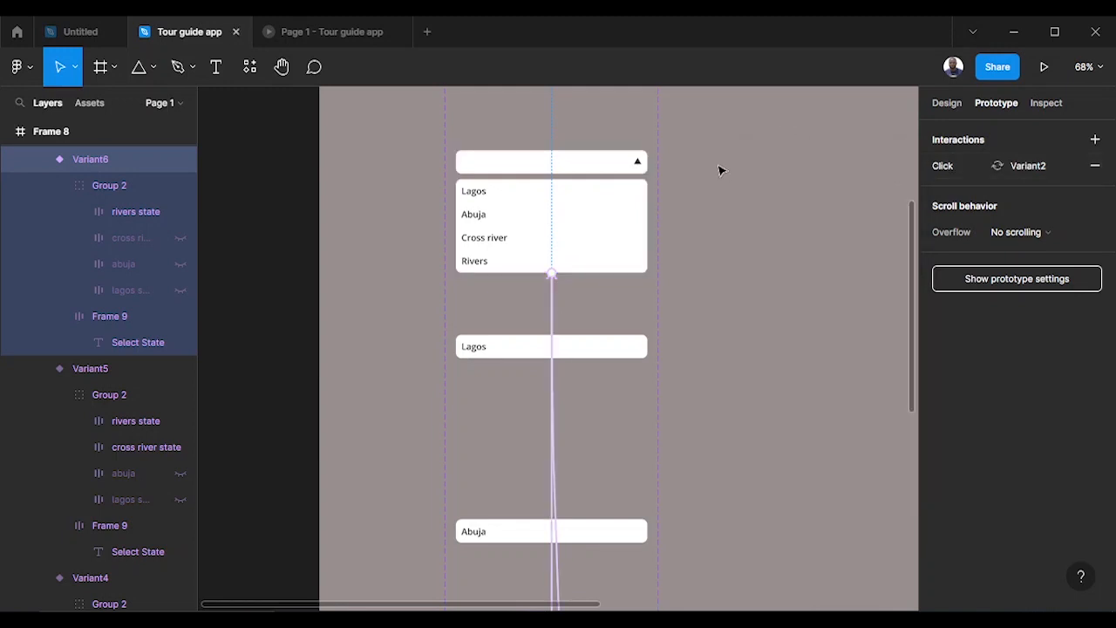
# Place an instance of the local drop-down component, Component 1, near the top of the iPhone 14 Pro - 1 frame.
pyautogui.scroll(-4, 717, 168)
pyautogui.scroll(-5, 723, 177)
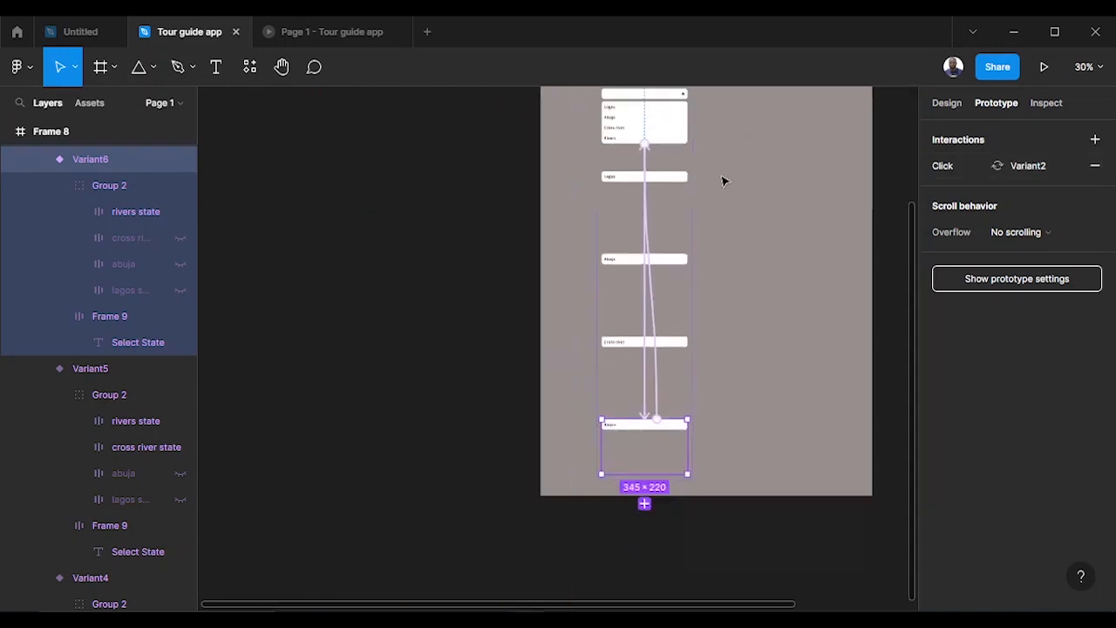
pyautogui.moveTo(735, 203); pyautogui.dragTo(420, 323)
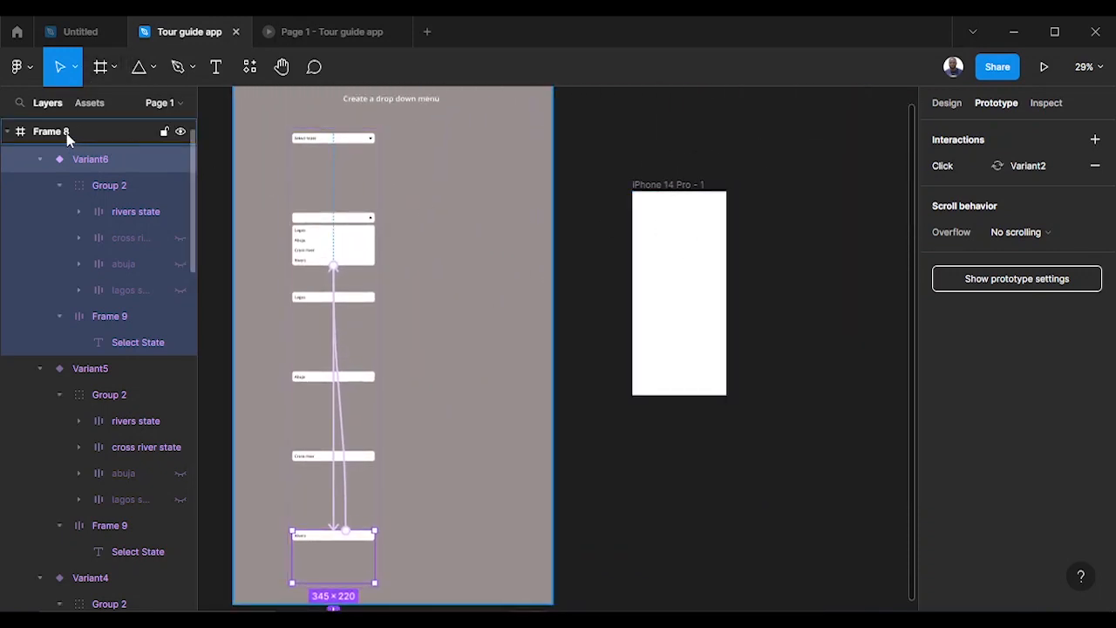
pyautogui.click(9, 132)
pyautogui.click(88, 104)
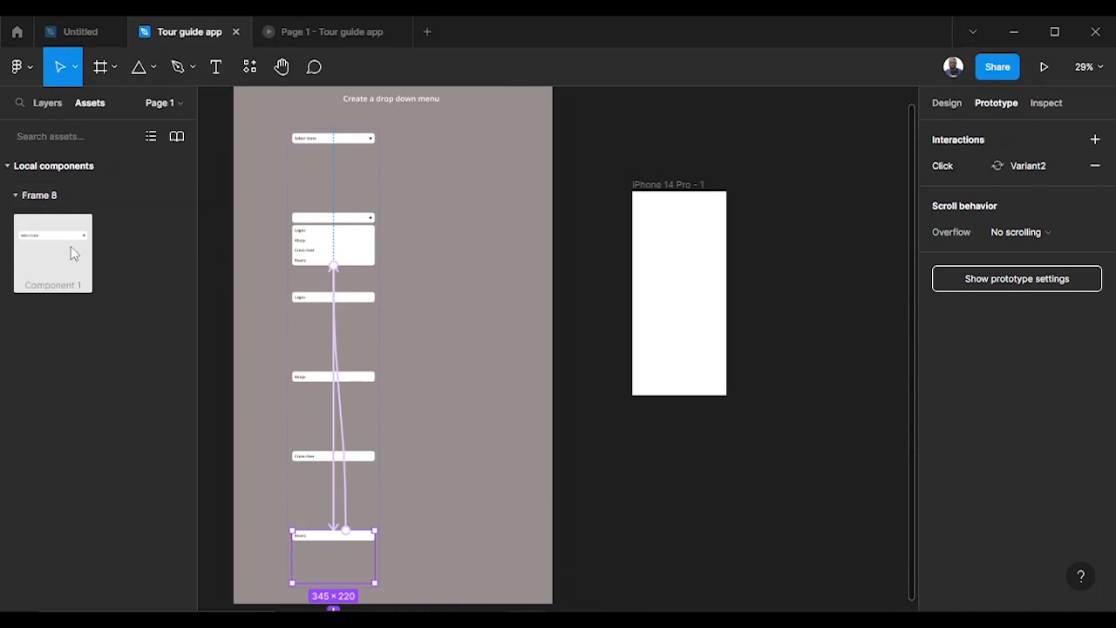
pyautogui.doubleClick(24, 196)
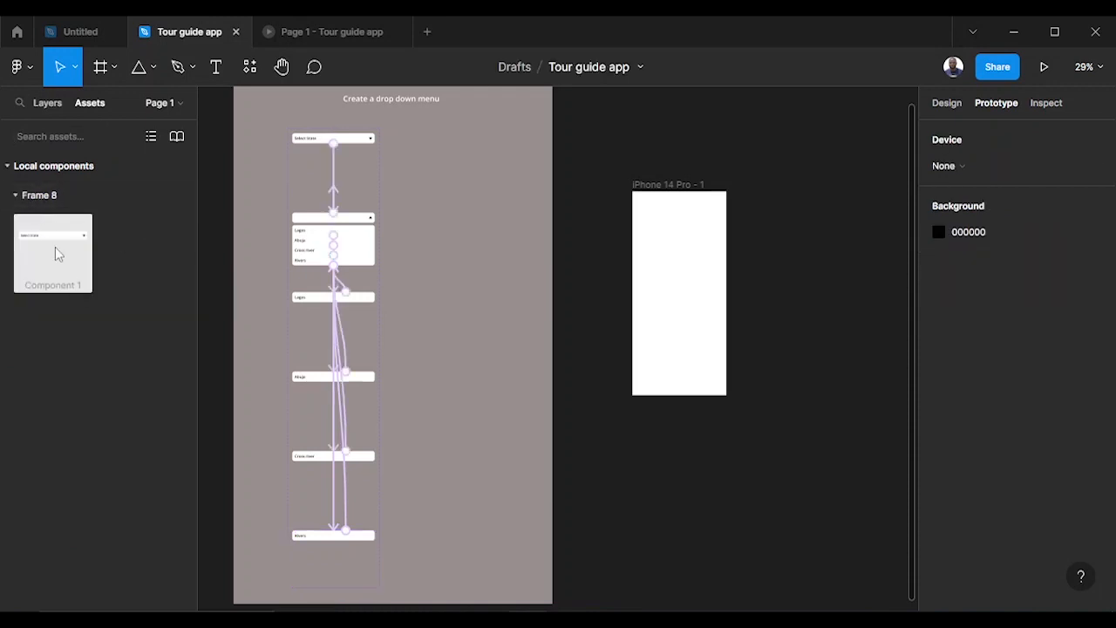
pyautogui.moveTo(255, 246); pyautogui.dragTo(681, 232)
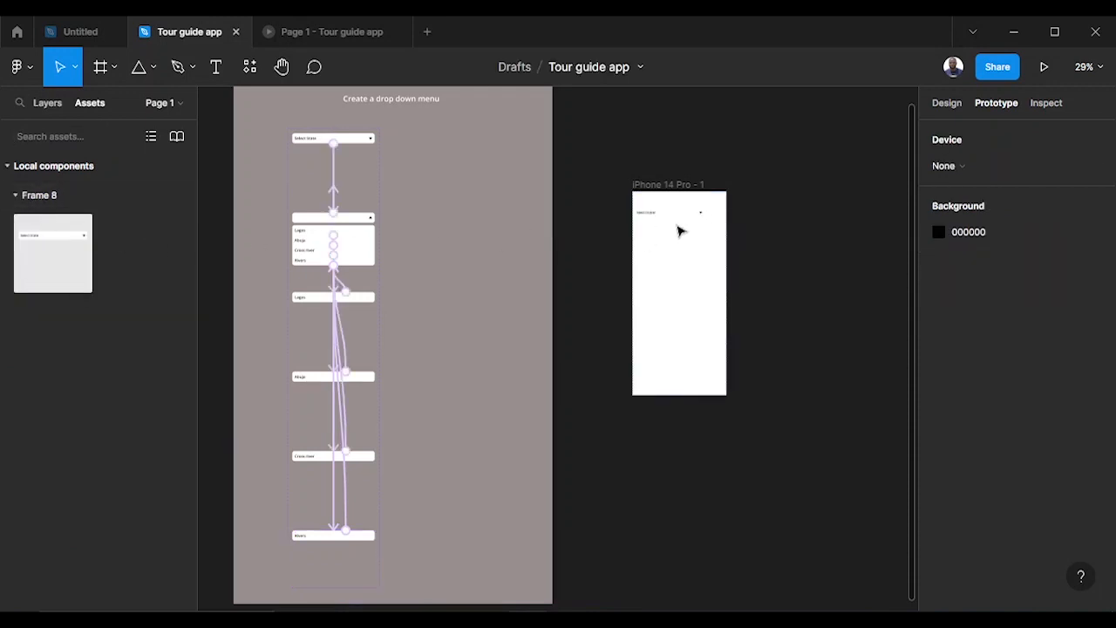
# Centre the drop-down instance horizontally in the iPhone 14 Pro - 1 frame at X 24, Y 49 and check its margins.
pyautogui.click(683, 230)
pyautogui.scroll(10, 683, 232)
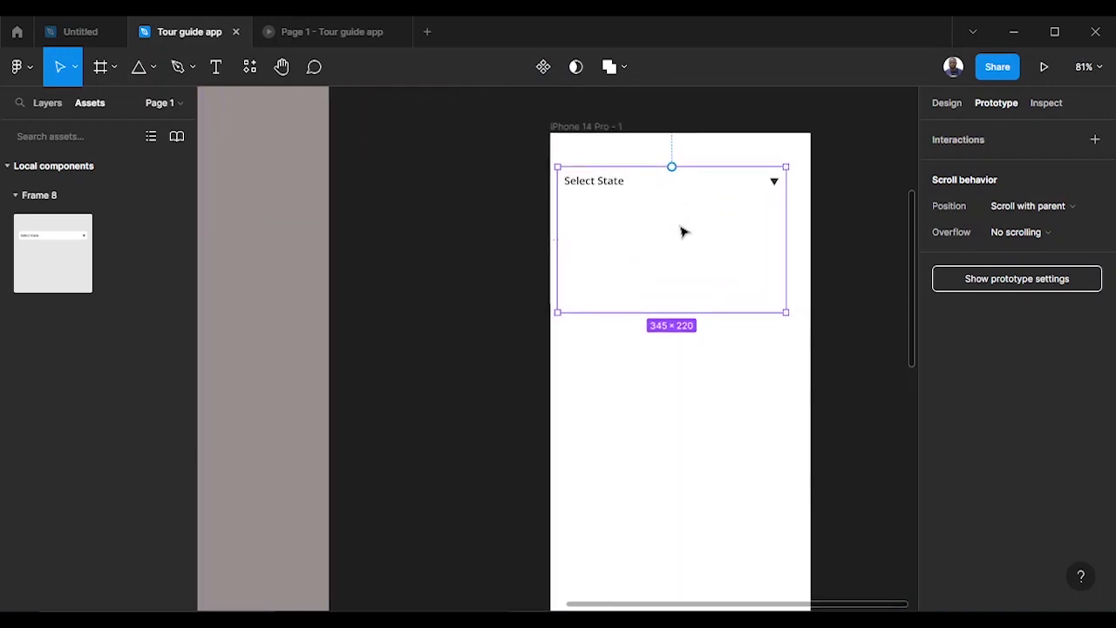
pyautogui.scroll(3, 680, 229)
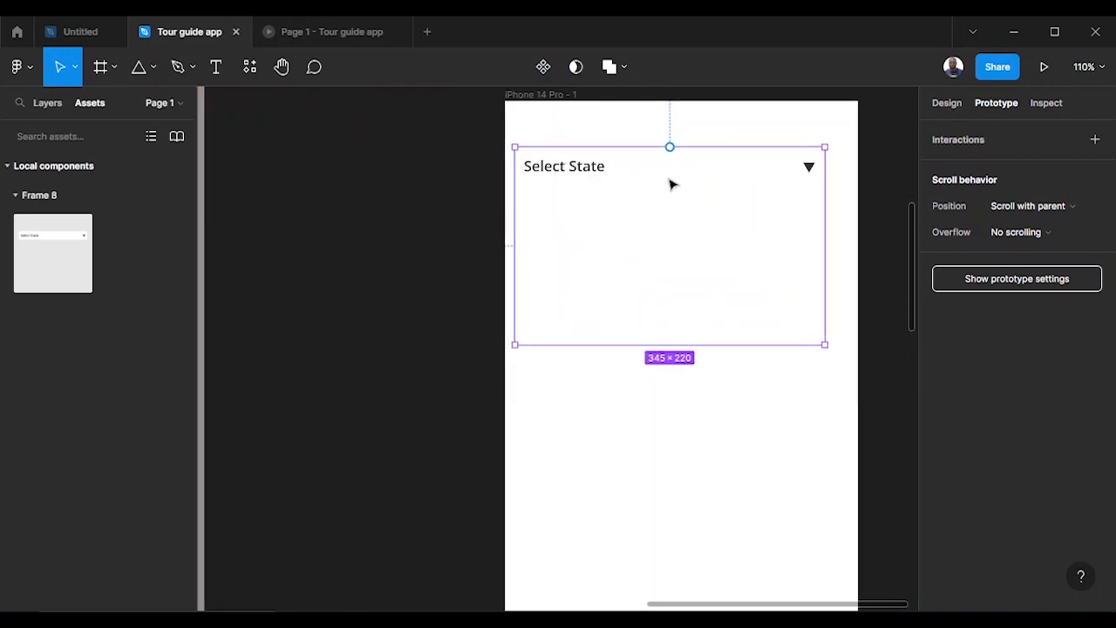
pyautogui.moveTo(614, 196)
pyautogui.mouseDown()
pyautogui.moveTo(645, 199)
pyautogui.moveTo(628, 197)
pyautogui.mouseUp()
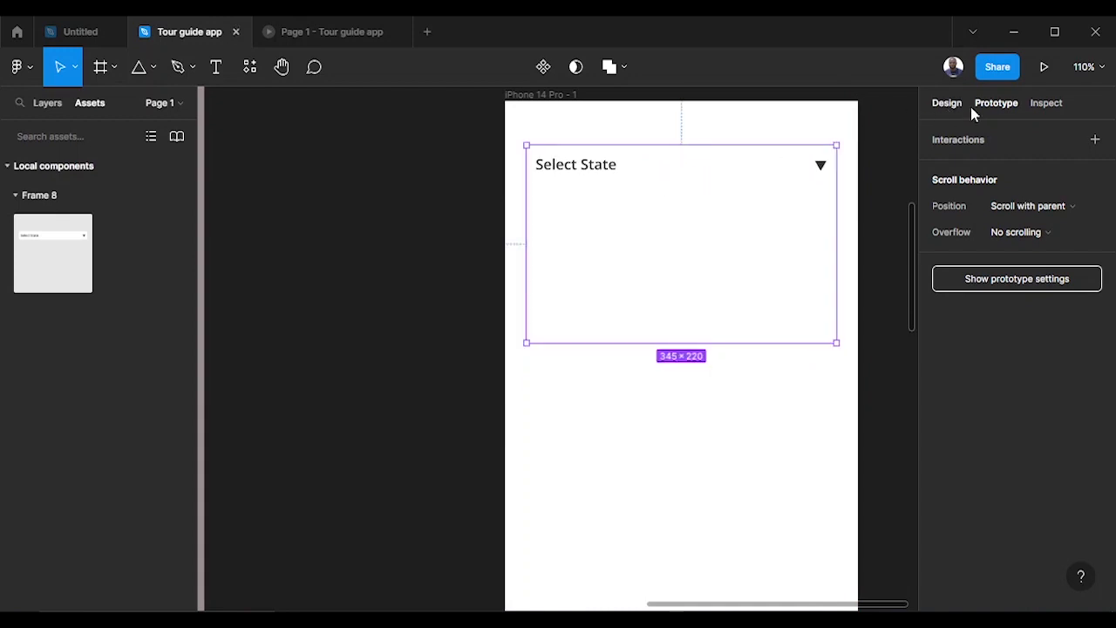
pyautogui.click(947, 103)
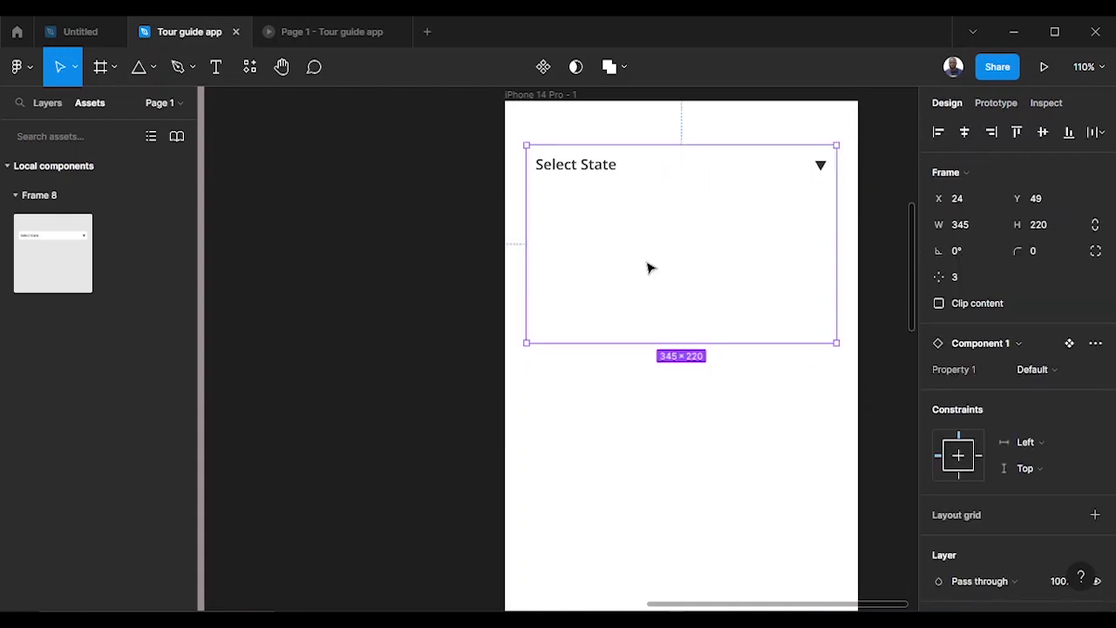
pyautogui.press('alt')
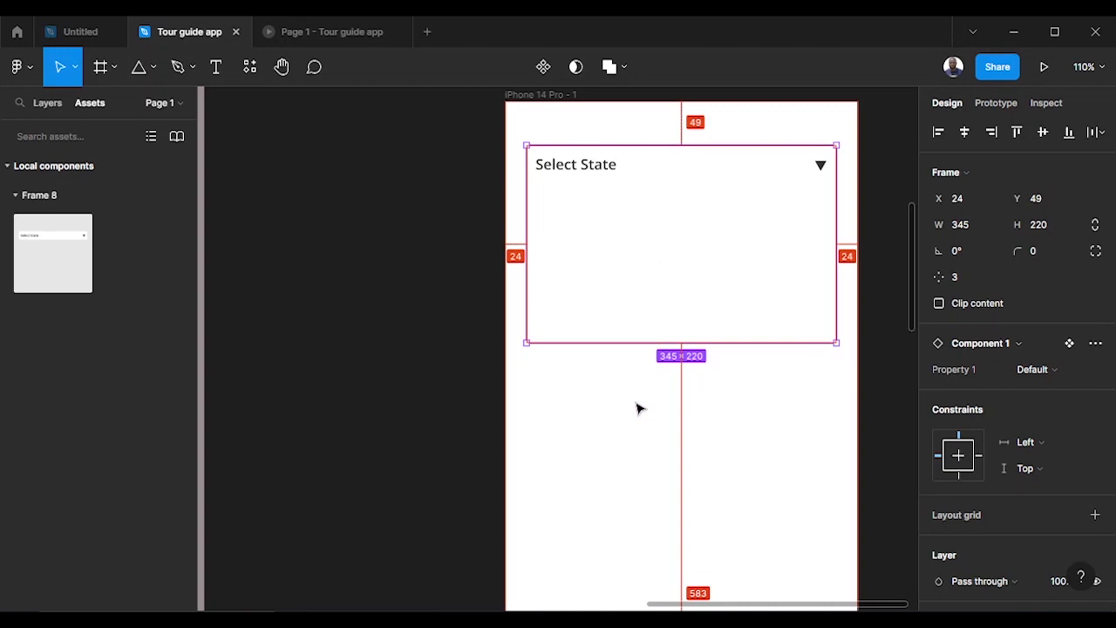
pyautogui.scroll(-1, 974, 351)
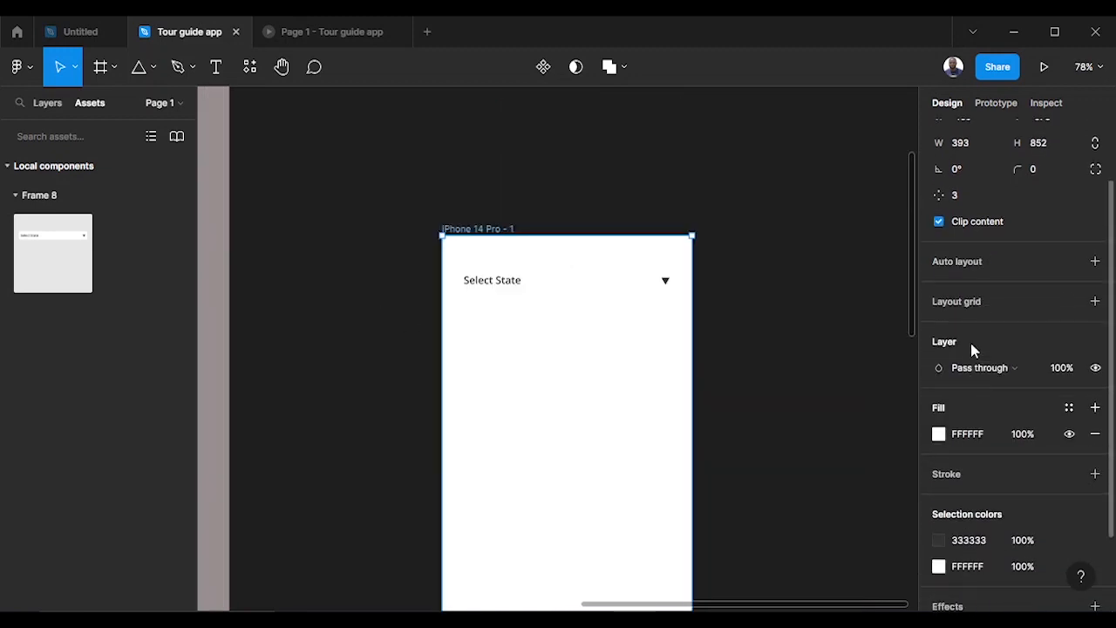
# Set the fill of the iPhone 14 Pro - 1 frame to light grey D4D4D4.
pyautogui.click(958, 435)
pyautogui.click(939, 434)
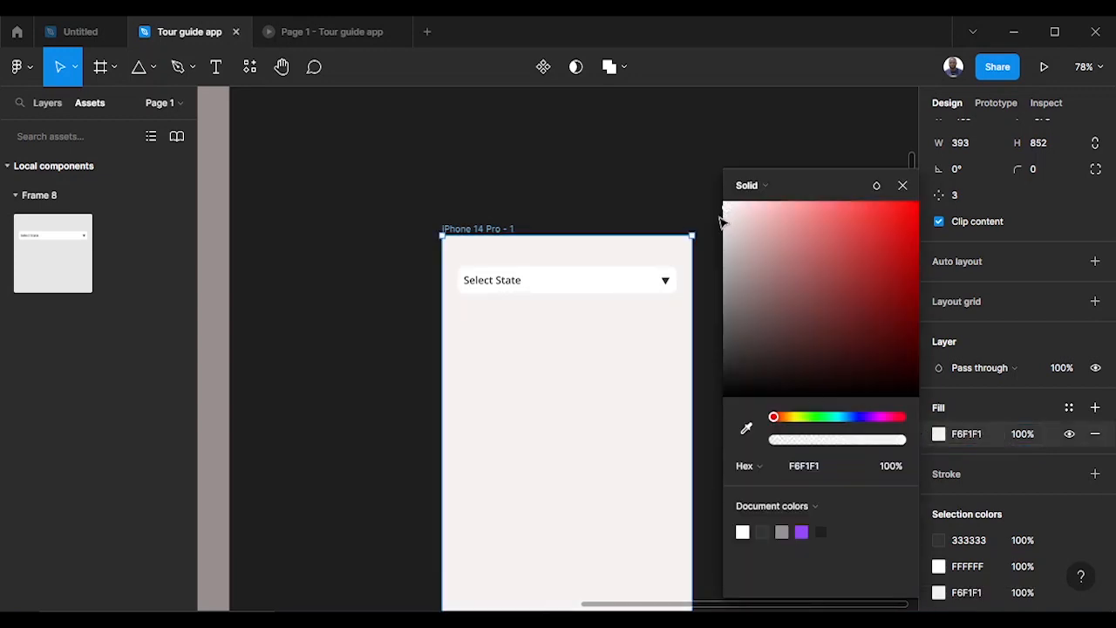
pyautogui.moveTo(726, 218); pyautogui.dragTo(724, 240)
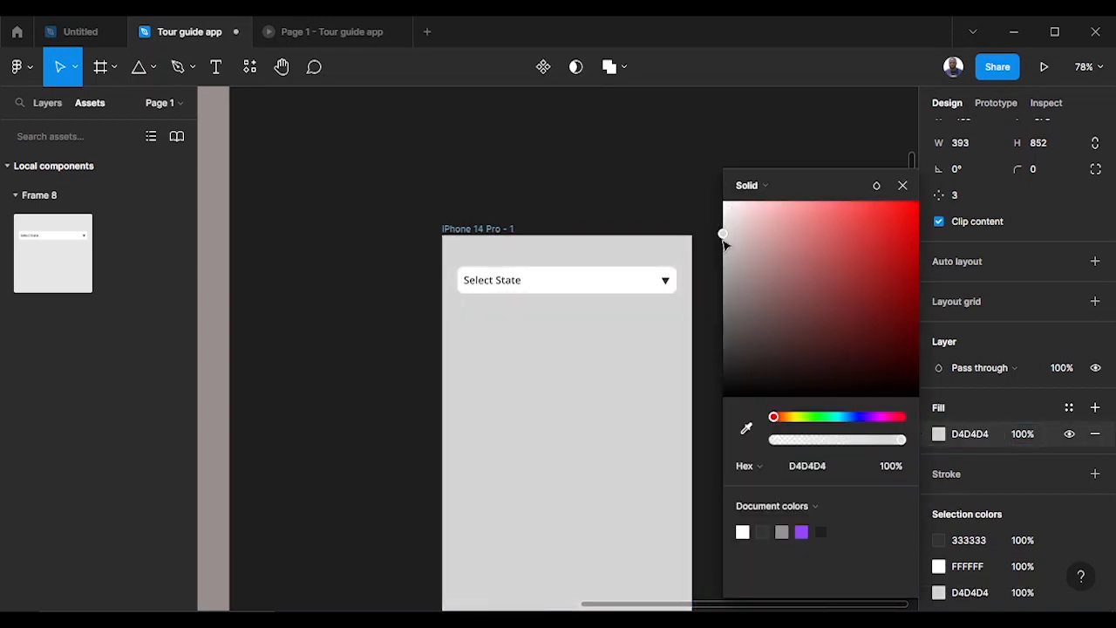
pyautogui.click(552, 189)
# Present the iPhone 14 Pro - 1 frame as a running prototype.
pyautogui.click(478, 229)
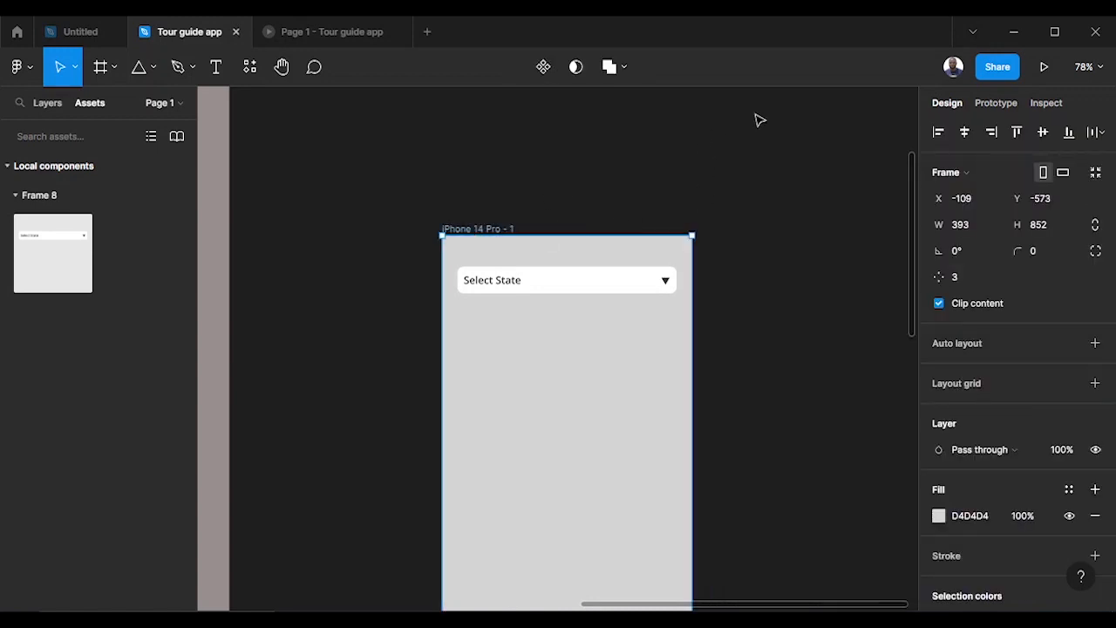
pyautogui.hotkey('shift', '2')
pyautogui.click(1050, 62)
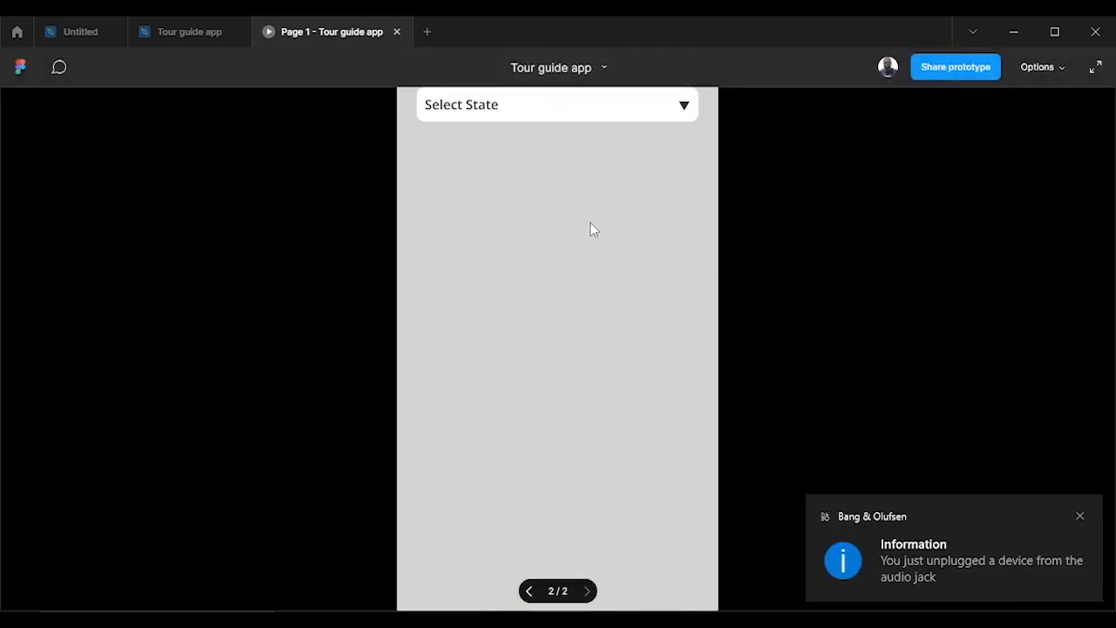
# Test the Select State field in the prototype by expanding and collapsing its drop-down list several times.
pyautogui.click(544, 113)
pyautogui.click(639, 112)
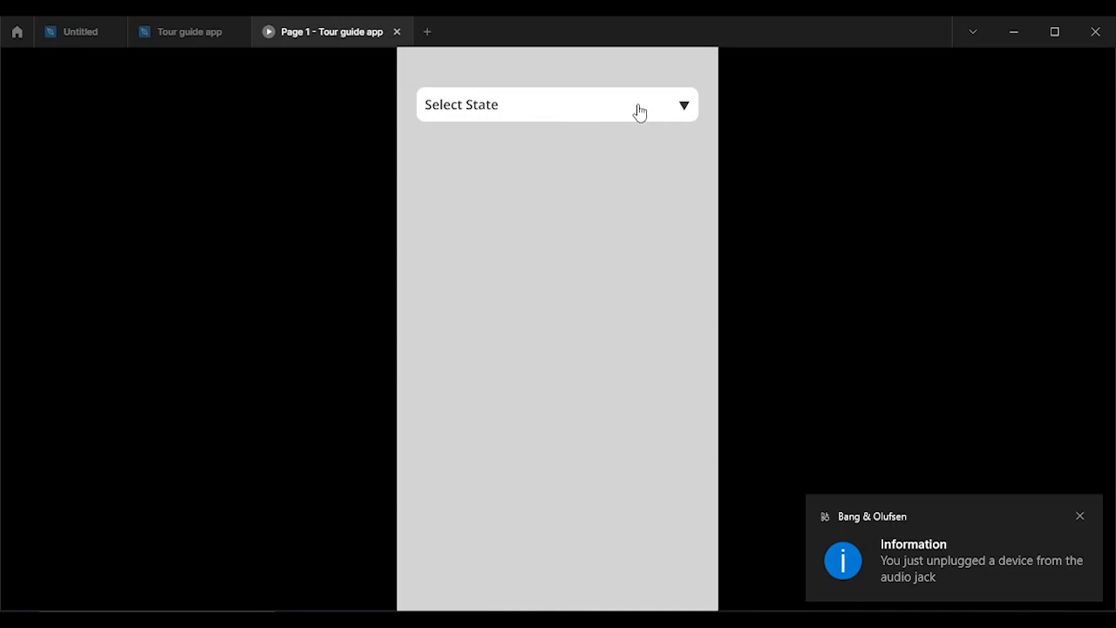
pyautogui.click(639, 113)
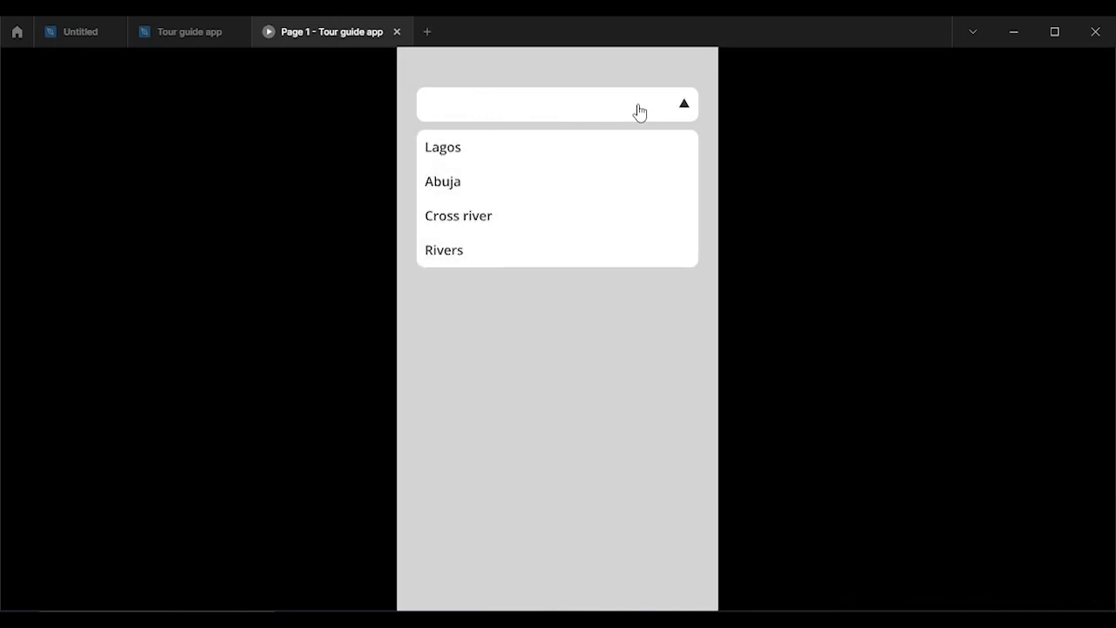
pyautogui.click(639, 113)
pyautogui.click(639, 112)
pyautogui.click(639, 113)
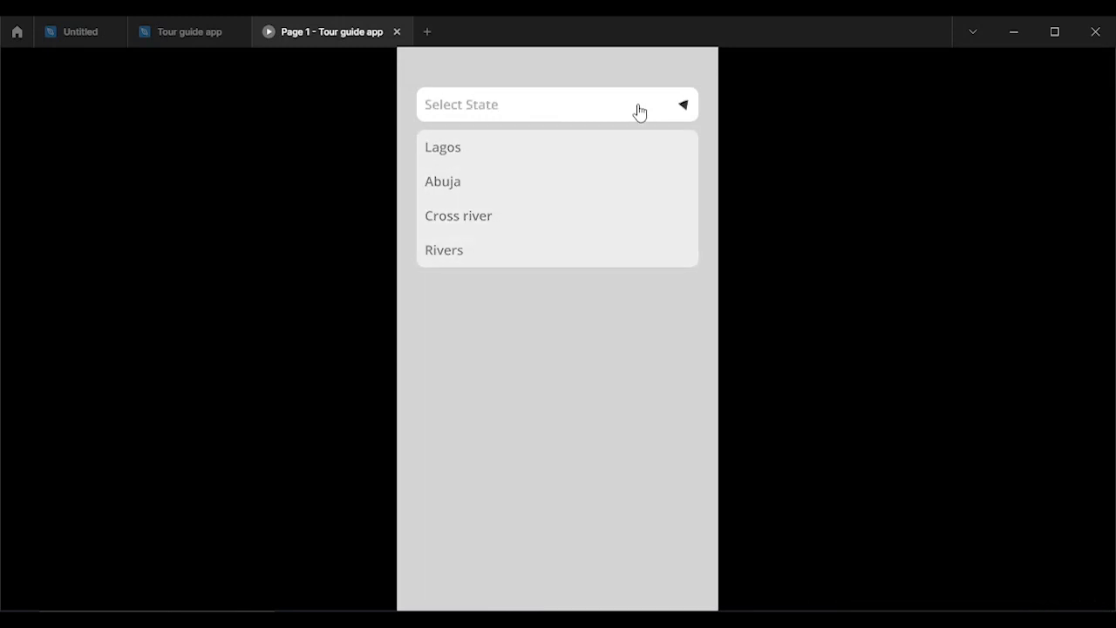
pyautogui.click(639, 113)
# Test the Lagos option by choosing it from the list repeatedly, reopening the drop-down between choices.
pyautogui.click(553, 154)
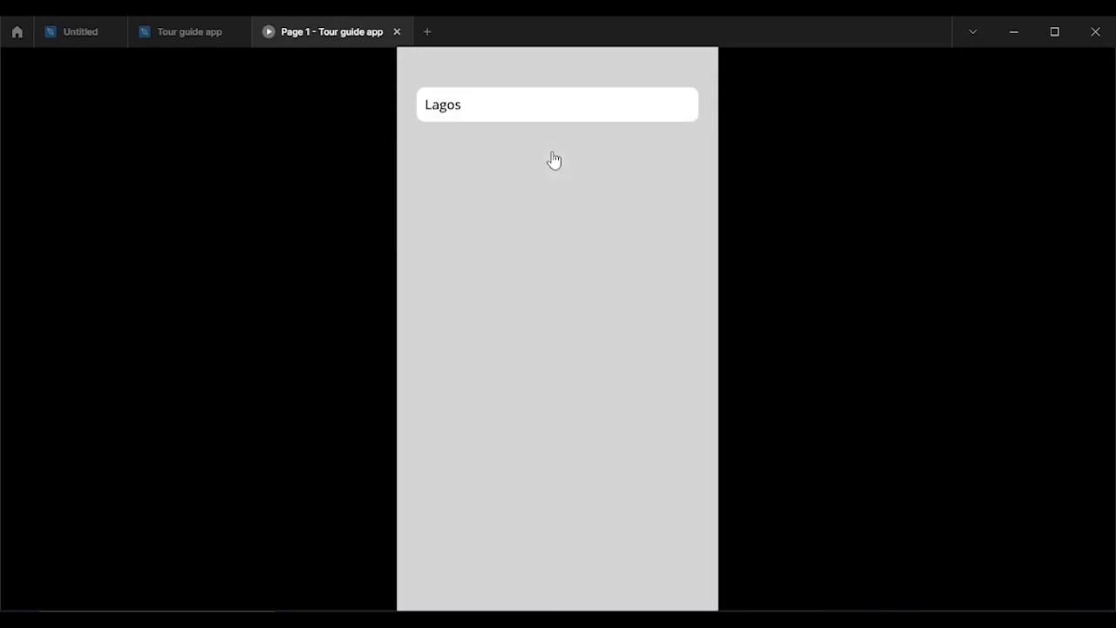
pyautogui.click(545, 121)
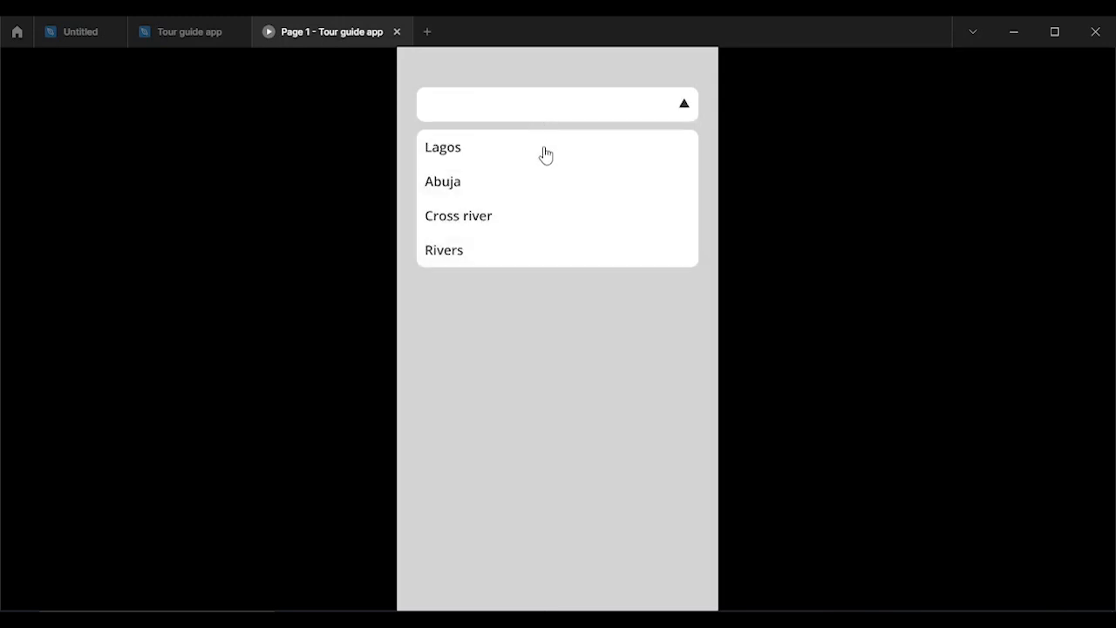
pyautogui.click(546, 154)
pyautogui.click(543, 116)
pyautogui.click(536, 153)
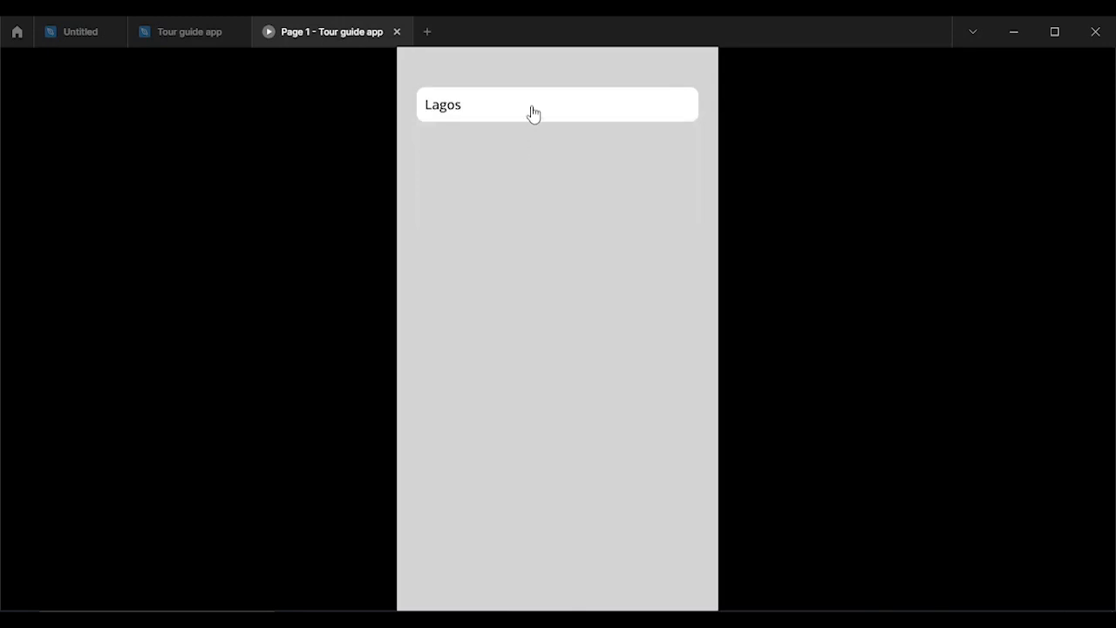
# Reopen the drop-down and test the Abuja option by choosing it twice.
pyautogui.click(531, 112)
pyautogui.click(529, 185)
pyautogui.click(535, 119)
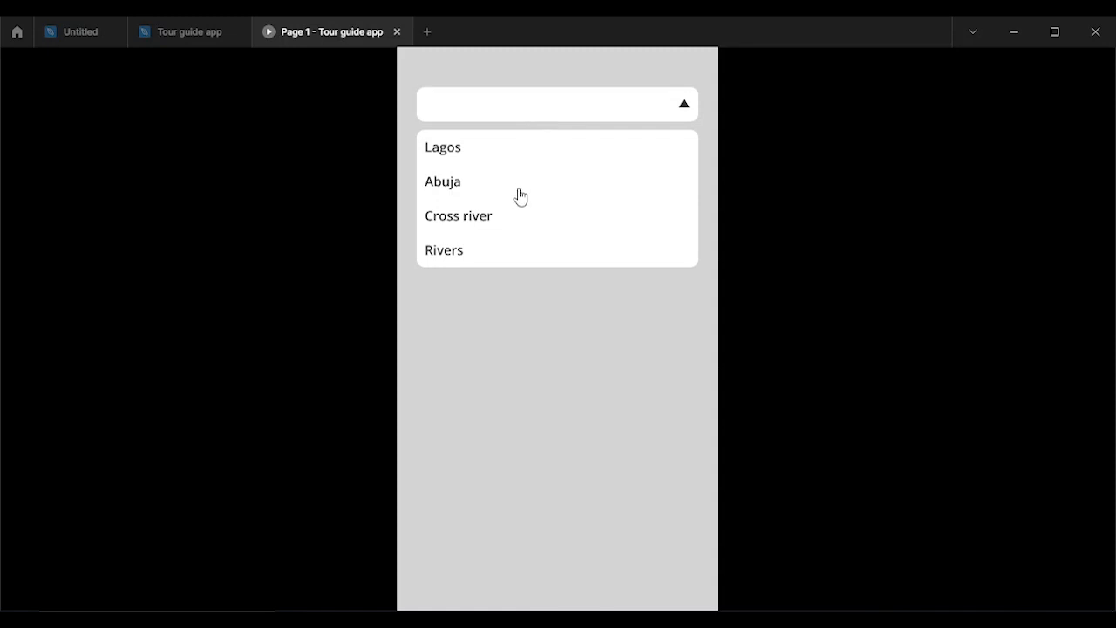
pyautogui.click(520, 185)
# Reopen the drop-down and test the Cross river option by choosing it twice.
pyautogui.click(534, 117)
pyautogui.click(525, 220)
pyautogui.click(539, 112)
pyautogui.click(526, 216)
# Test the Rivers option by choosing it repeatedly, then expand the drop-down list again.
pyautogui.click(536, 114)
pyautogui.click(520, 251)
pyautogui.click(533, 112)
pyautogui.click(515, 255)
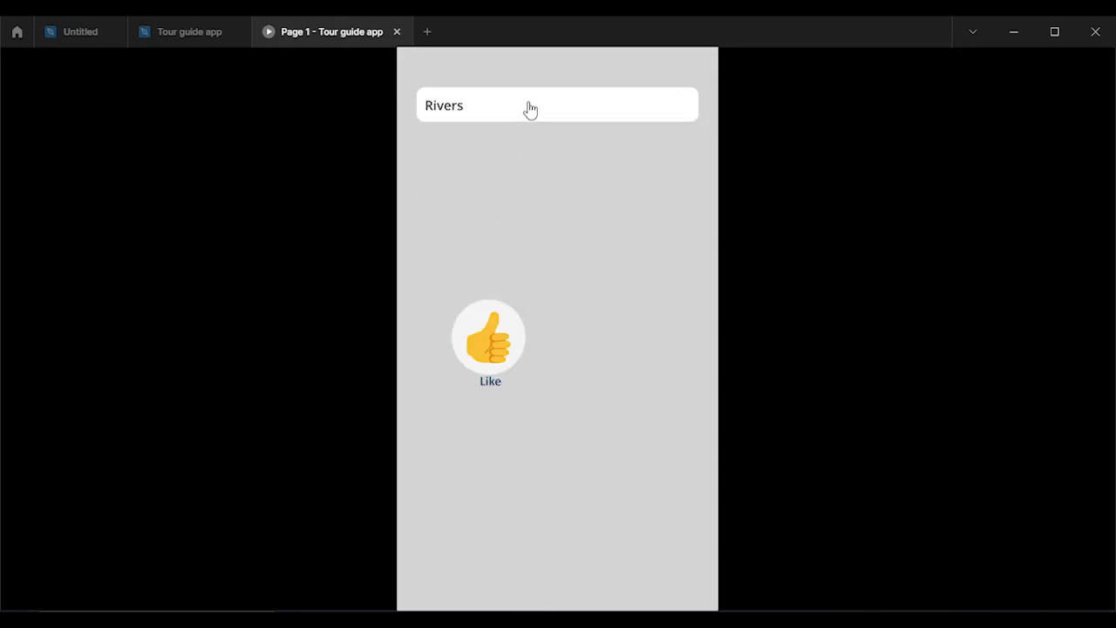
pyautogui.click(529, 111)
pyautogui.click(525, 251)
pyautogui.click(523, 300)
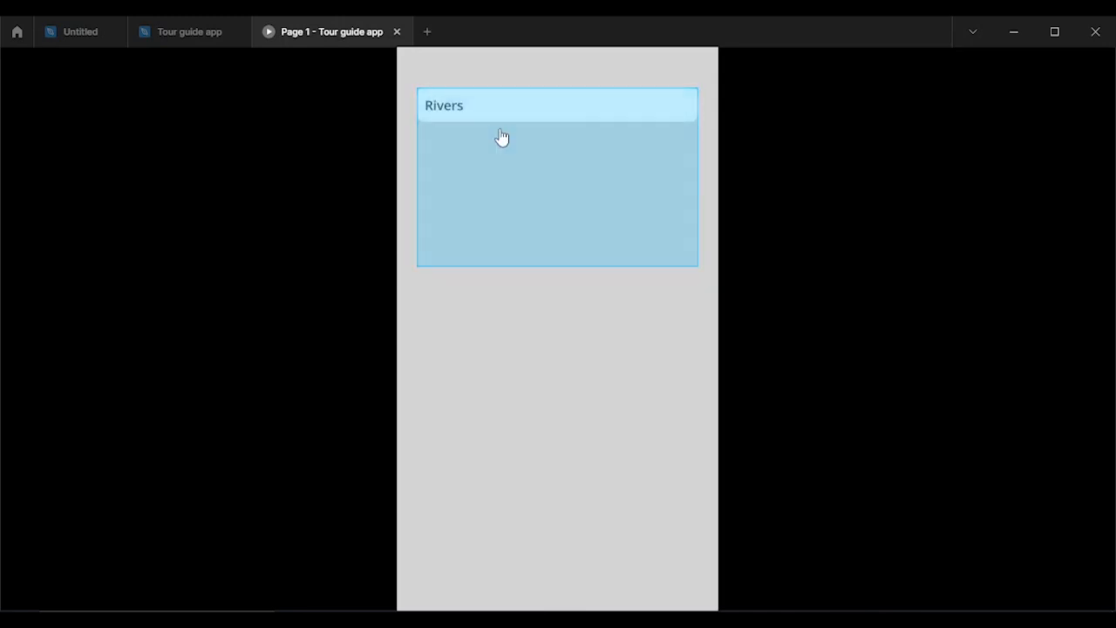
pyautogui.click(506, 111)
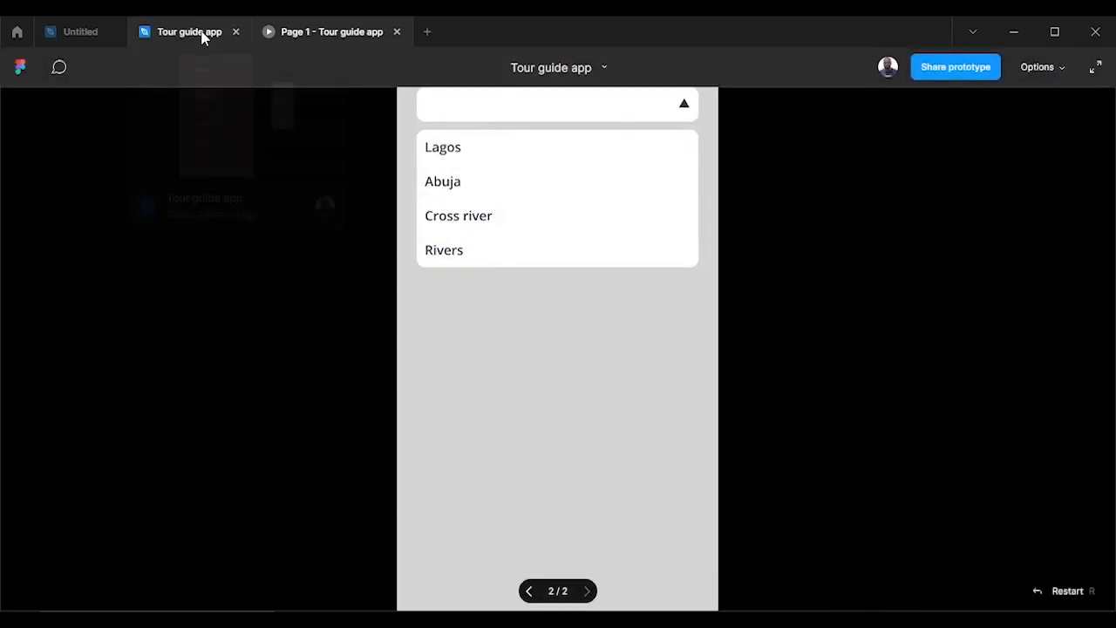
# Check the prototype's clickable areas outside the open list and restart the prototype.
pyautogui.click(956, 272)
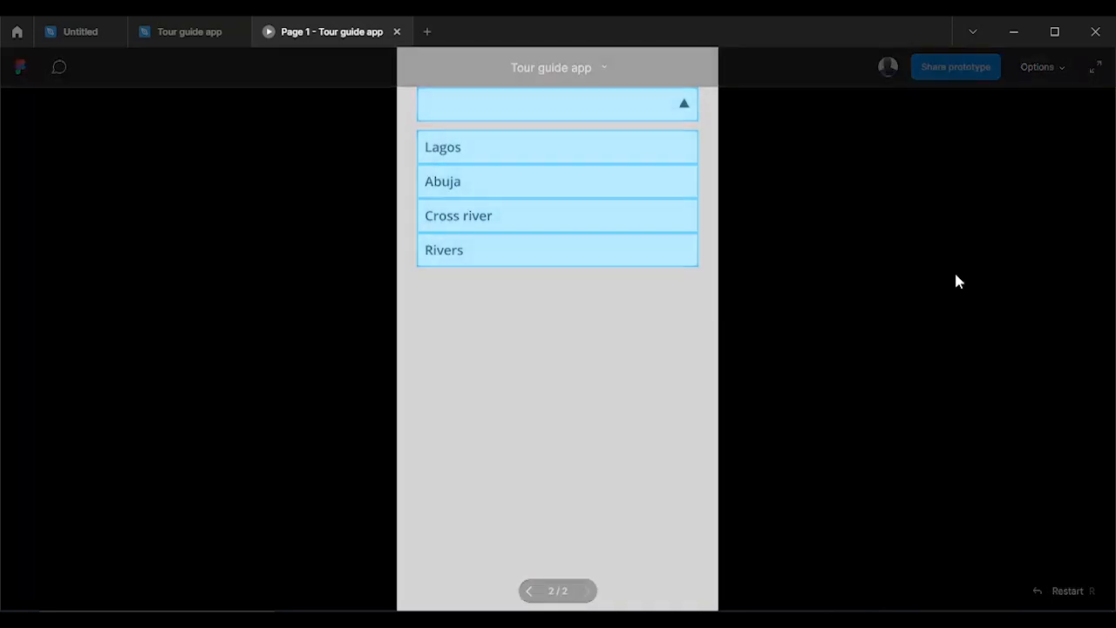
pyautogui.click(988, 197)
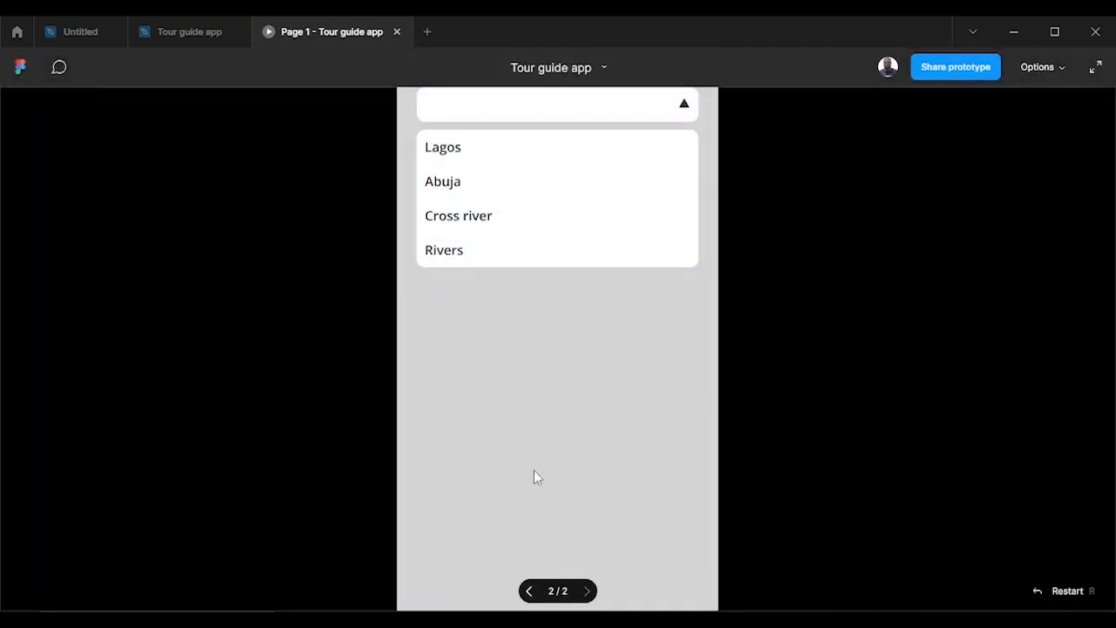
pyautogui.click(1058, 592)
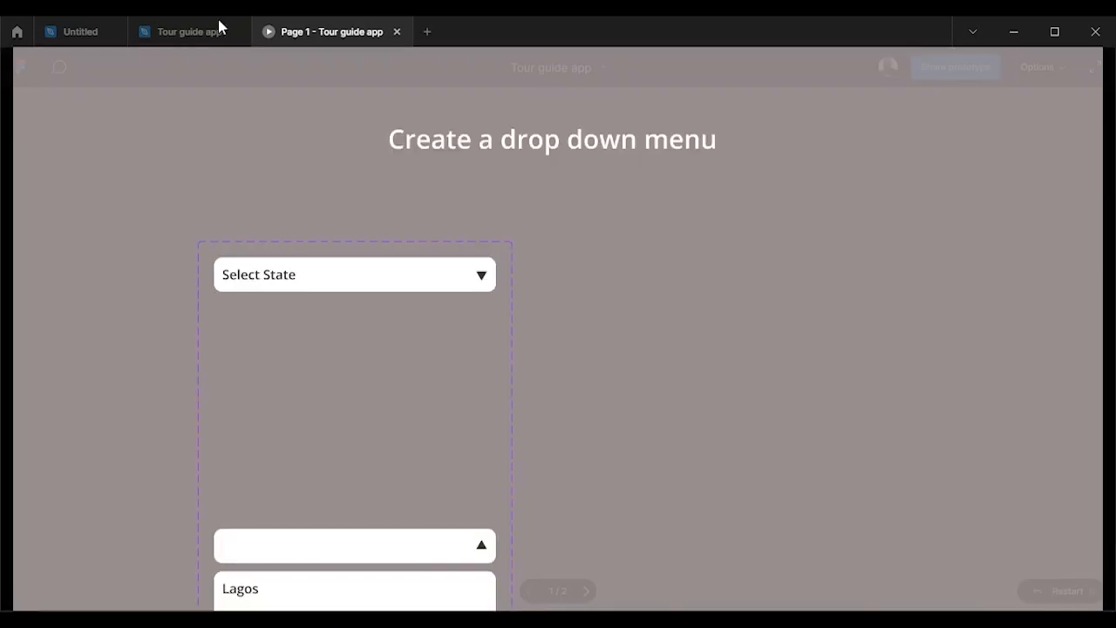